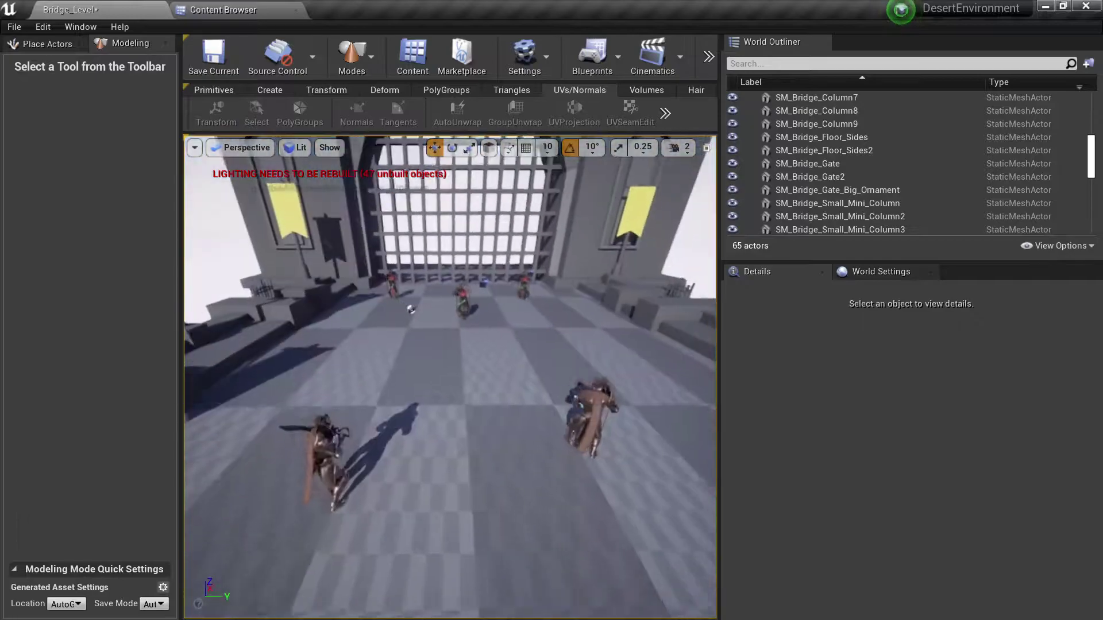
pyautogui.press('Escape')
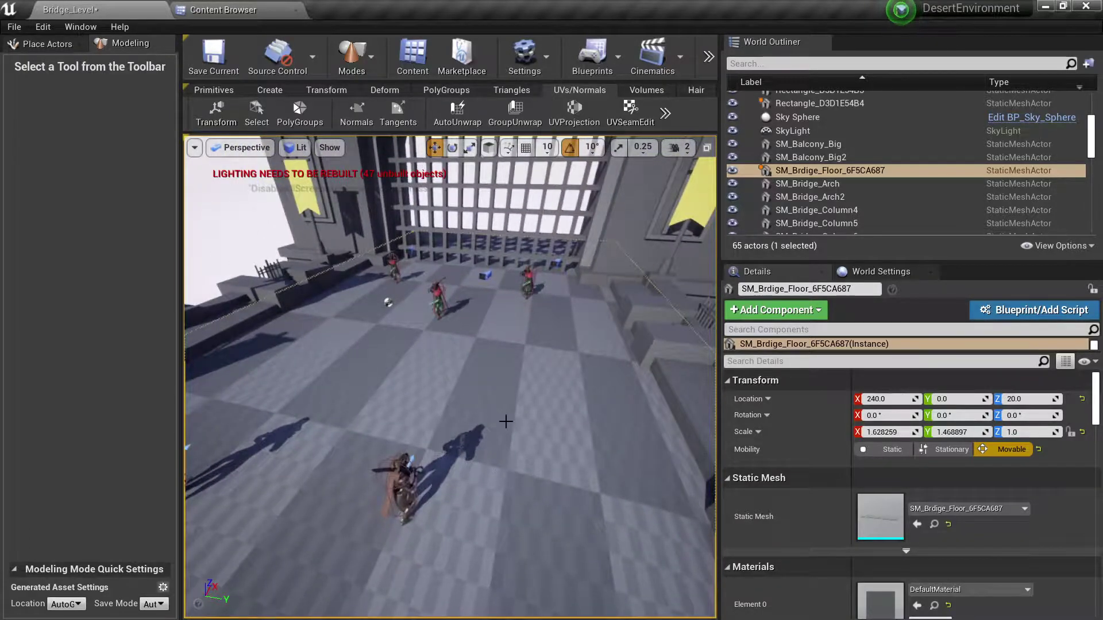
pyautogui.click(298, 115)
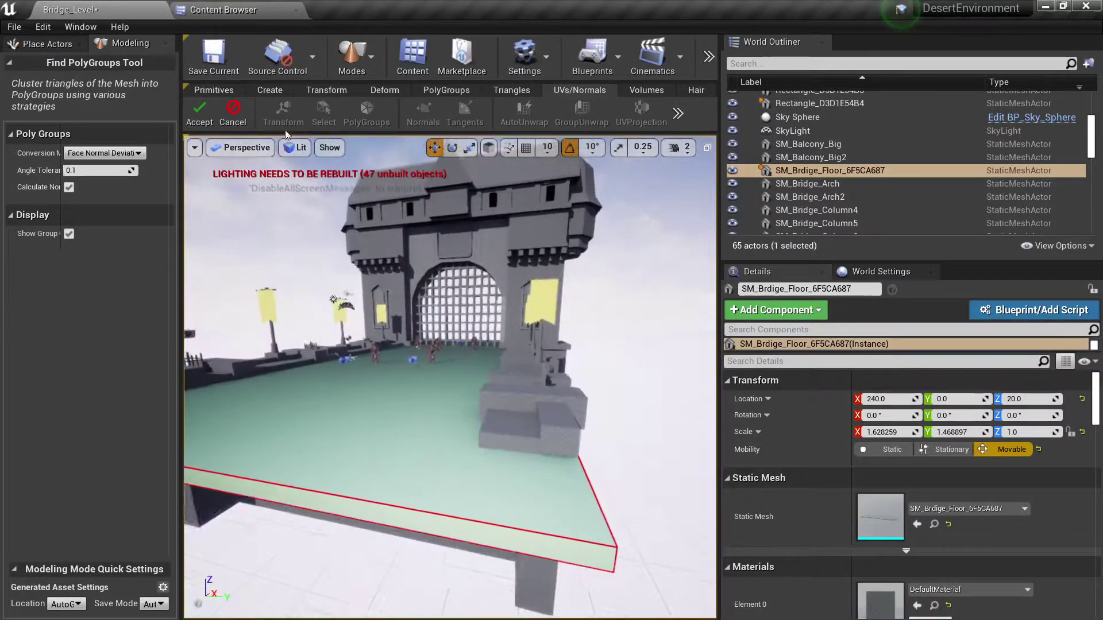
pyautogui.press('Escape')
# - Switch the editor to Select mode and return to Modeling mode
pyautogui.click(356, 57)
pyautogui.click(407, 99)
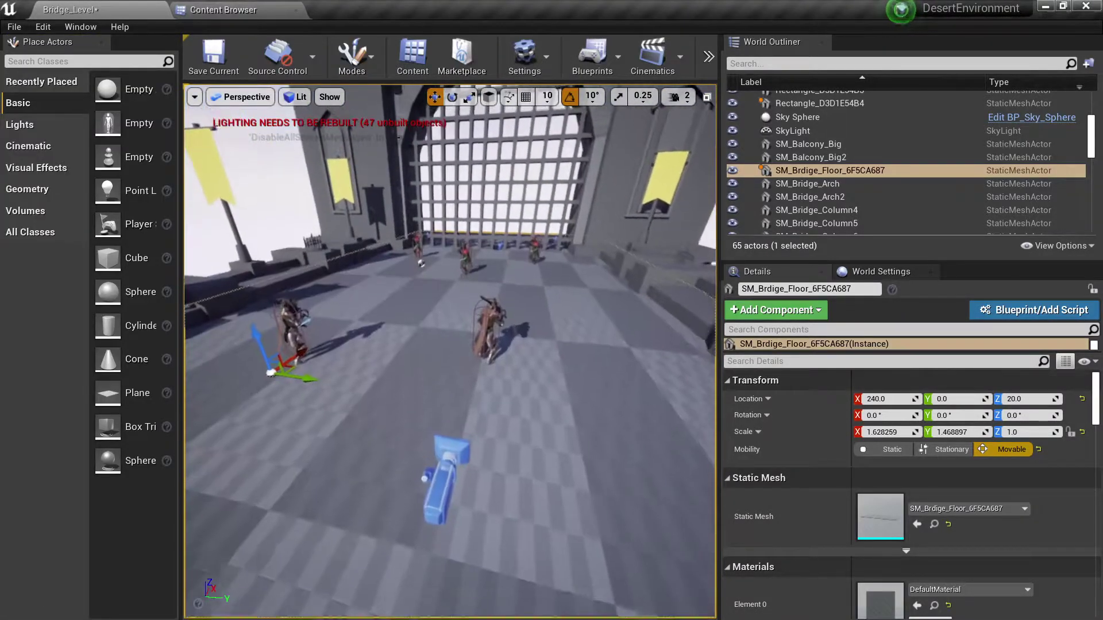
pyautogui.click(351, 58)
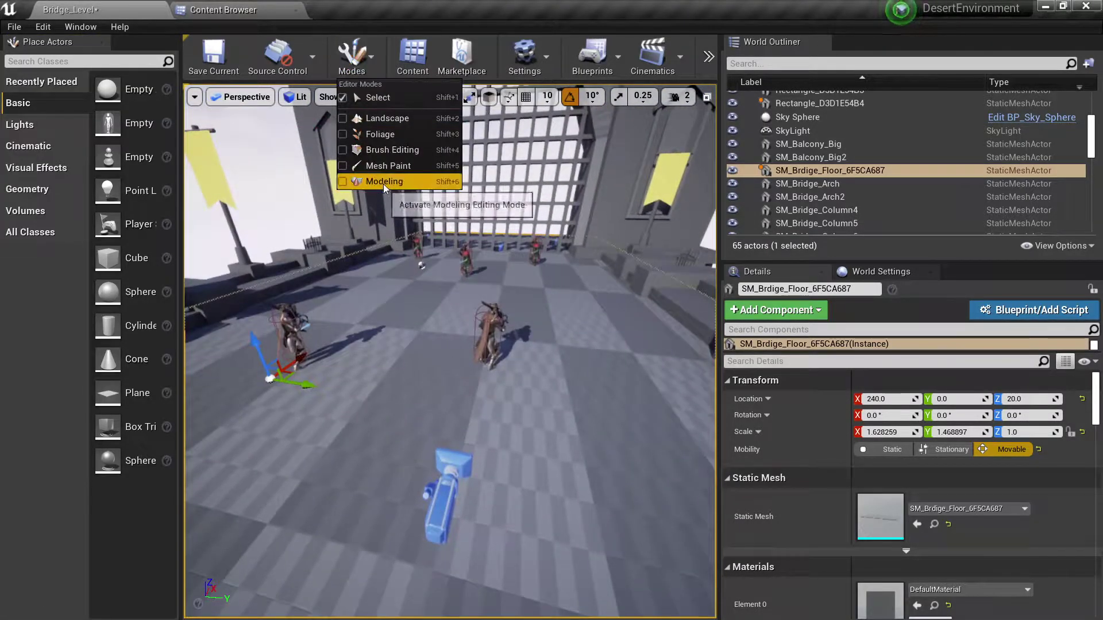
pyautogui.click(384, 182)
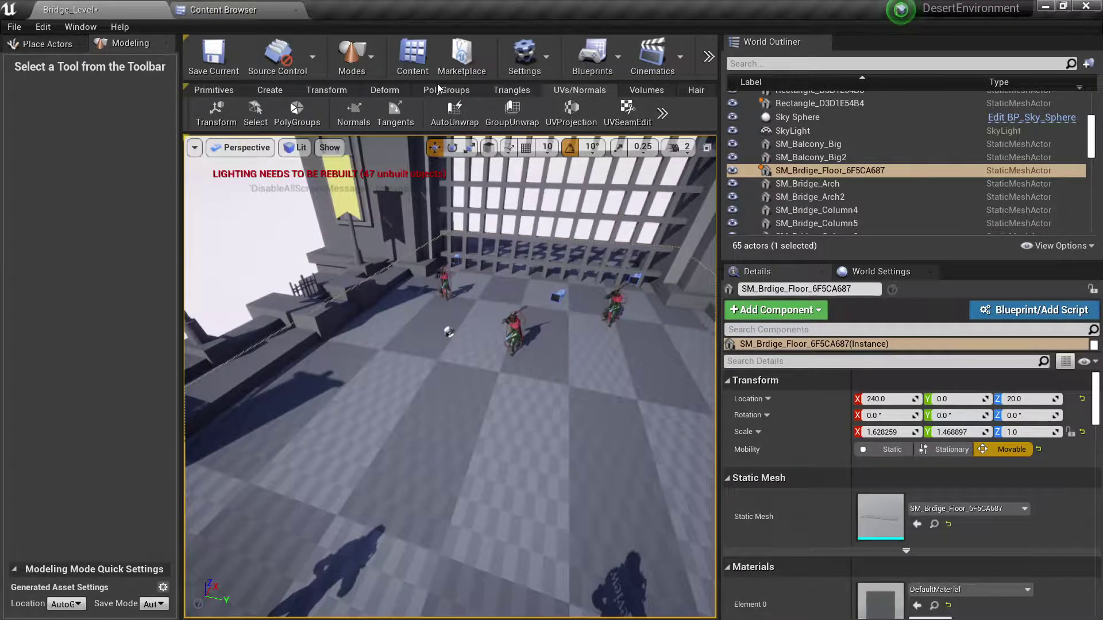
# - Start finding PolyGroups on the bridge floor by face normal deviation with an angle tolerance of 20
pyautogui.click(296, 112)
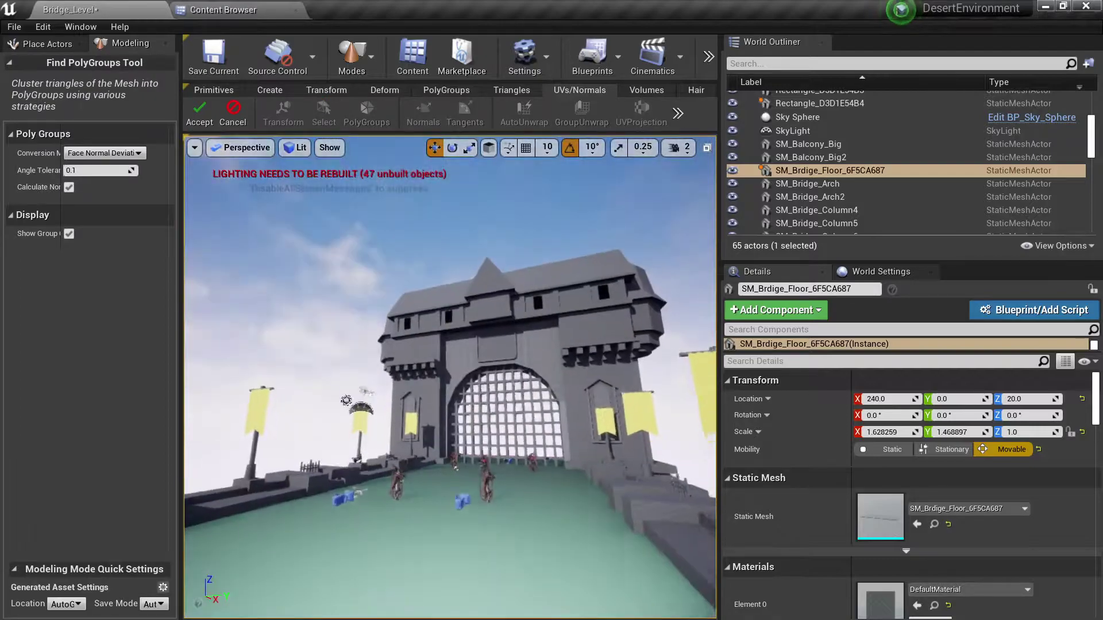
pyautogui.press('w')
pyautogui.moveTo(345, 298); pyautogui.dragTo(339, 328, button='right')
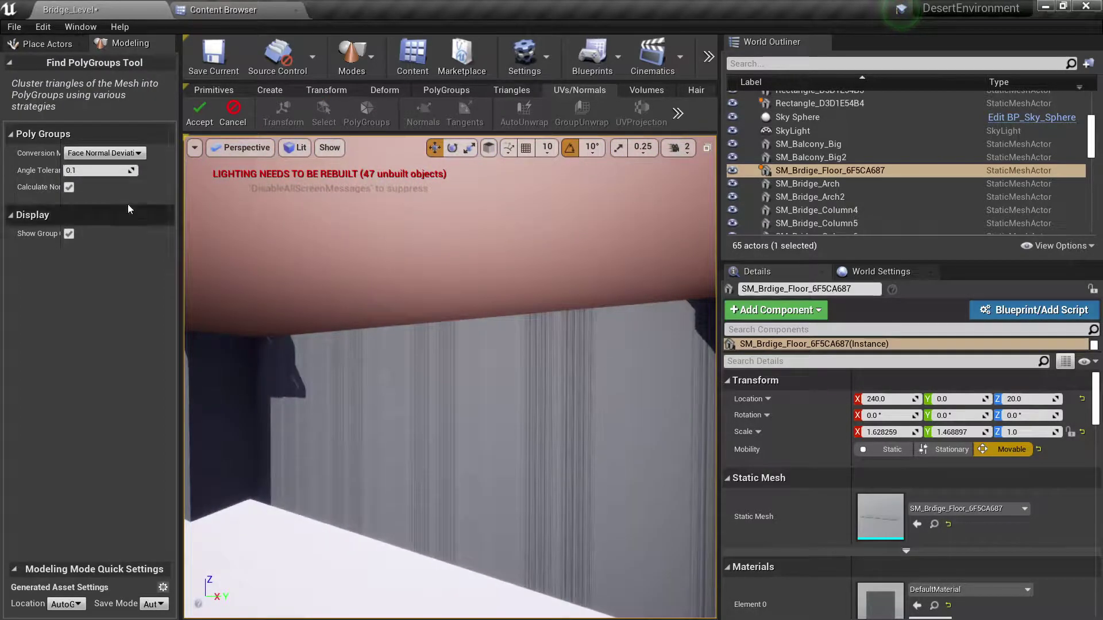
pyautogui.click(104, 170)
pyautogui.write('20')
pyautogui.press('Return')
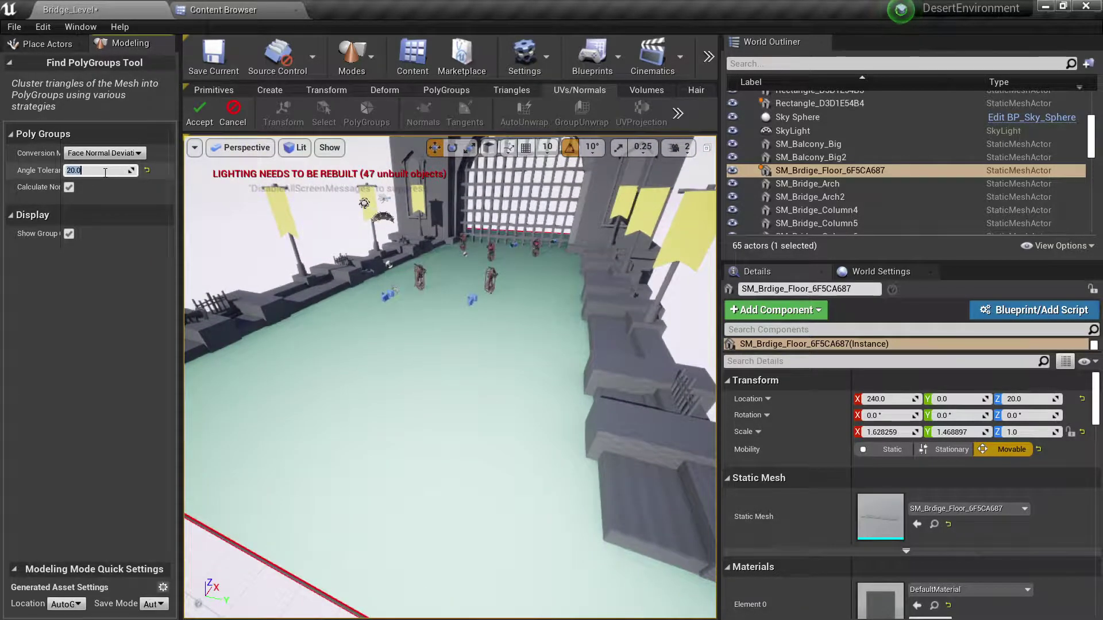
# - Try an angle tolerance of 90 on the bridge floor, set it to 1.0 and accept the PolyGroups
pyautogui.write('90')
pyautogui.press('Return')
pyautogui.moveTo(322, 287); pyautogui.dragTo(404, 479, button='right')
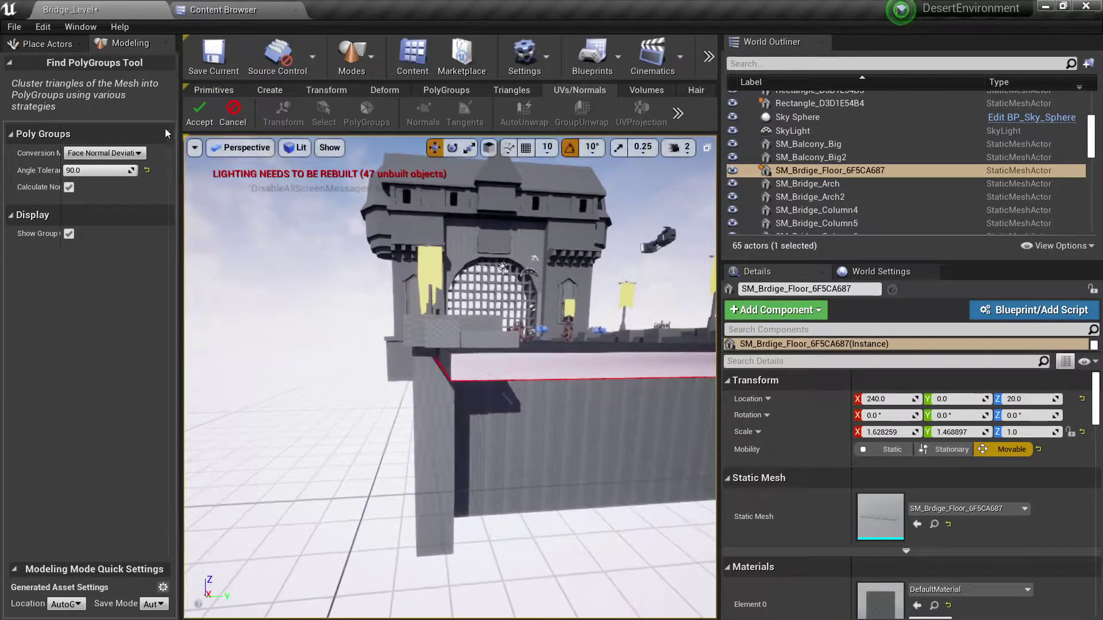
pyautogui.moveTo(359, 367)
pyautogui.mouseDown(button='right')
pyautogui.moveTo(368, 336)
pyautogui.moveTo(350, 319)
pyautogui.moveTo(359, 382)
pyautogui.mouseUp(button='right')
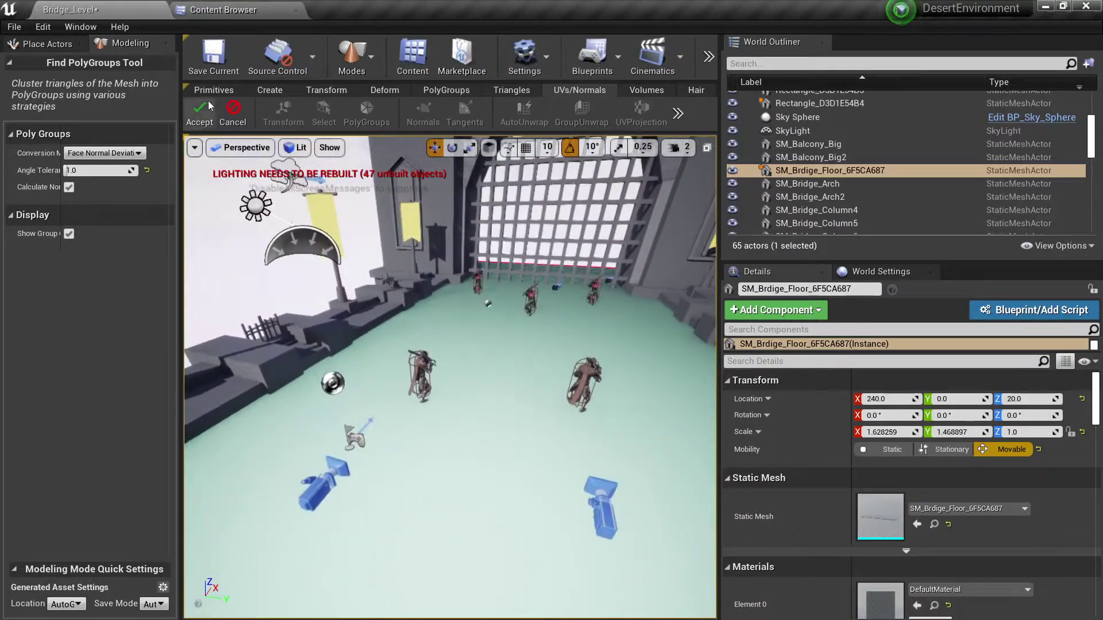
pyautogui.click(199, 118)
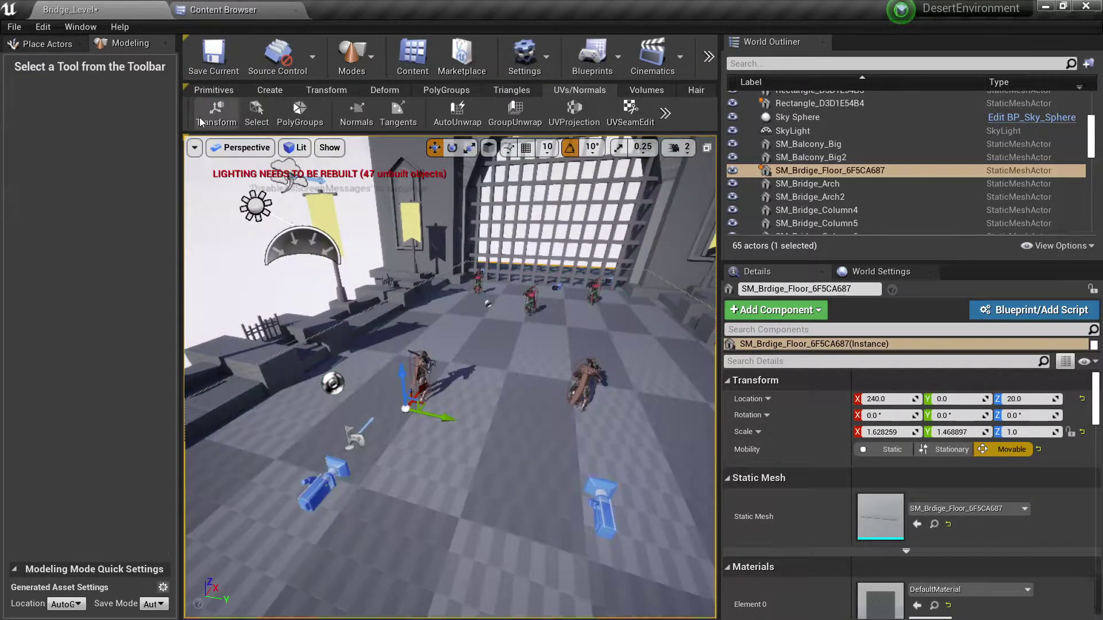
# - Start a Conformal group unwrap of the bridge floor, try UV scales of 2 and 4, and set the scale to 3
pyautogui.click(515, 111)
pyautogui.moveTo(512, 316)
pyautogui.mouseDown(button='right')
pyautogui.moveTo(505, 333)
pyautogui.moveTo(506, 293)
pyautogui.moveTo(506, 321)
pyautogui.mouseUp(button='right')
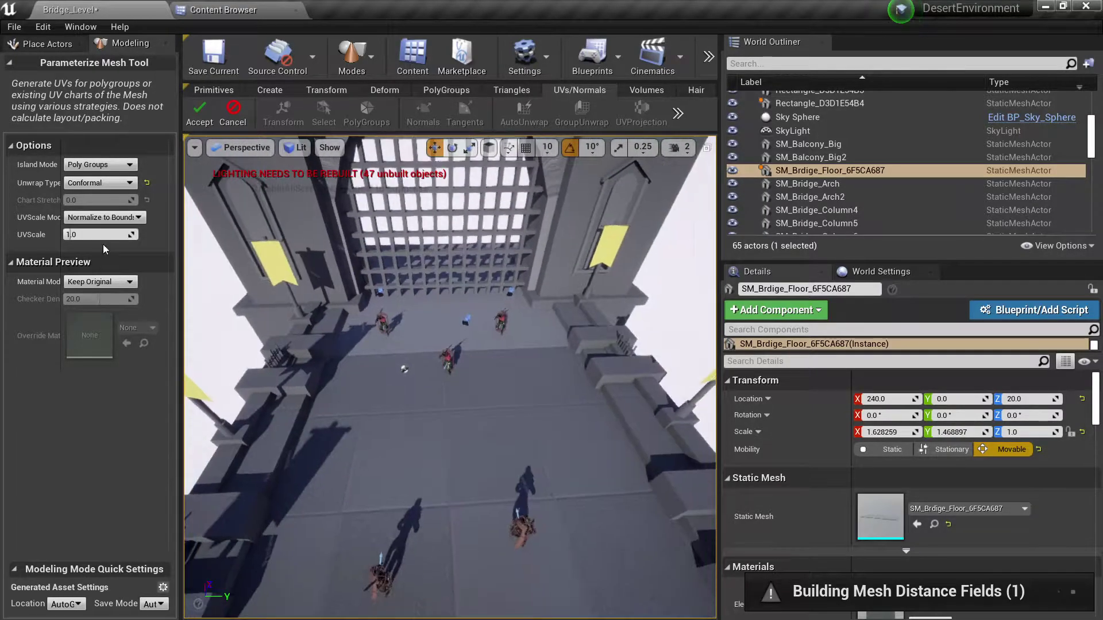
pyautogui.moveTo(451, 486)
pyautogui.mouseDown(button='right')
pyautogui.moveTo(396, 482)
pyautogui.moveTo(382, 468)
pyautogui.moveTo(465, 487)
pyautogui.mouseUp(button='right')
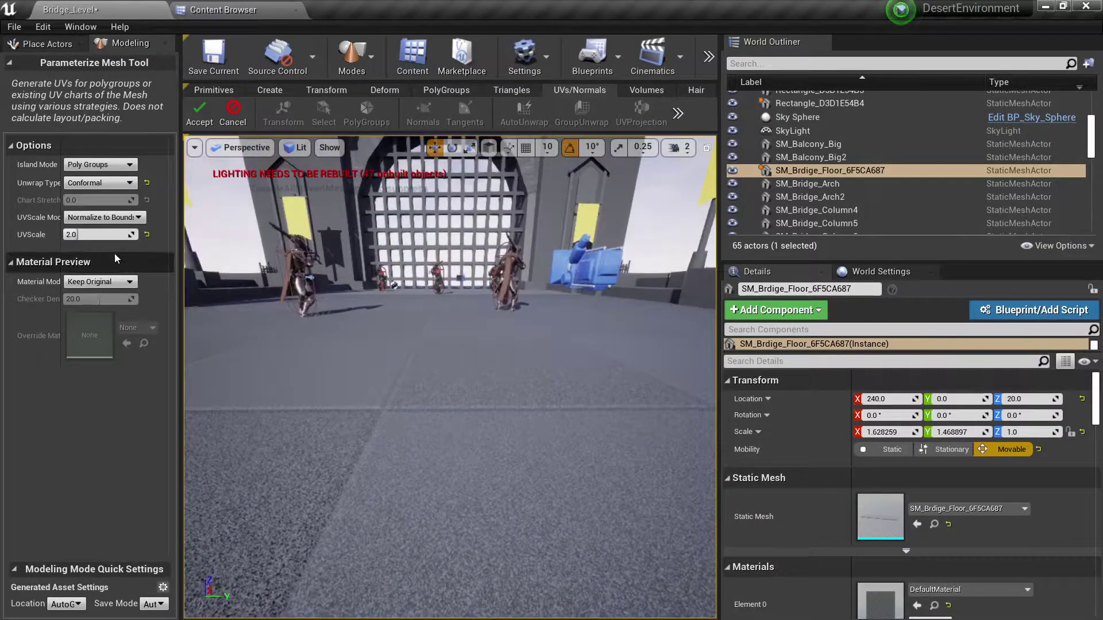
pyautogui.write('4')
pyautogui.press('Return')
pyautogui.moveTo(458, 401); pyautogui.dragTo(457, 506, button='right')
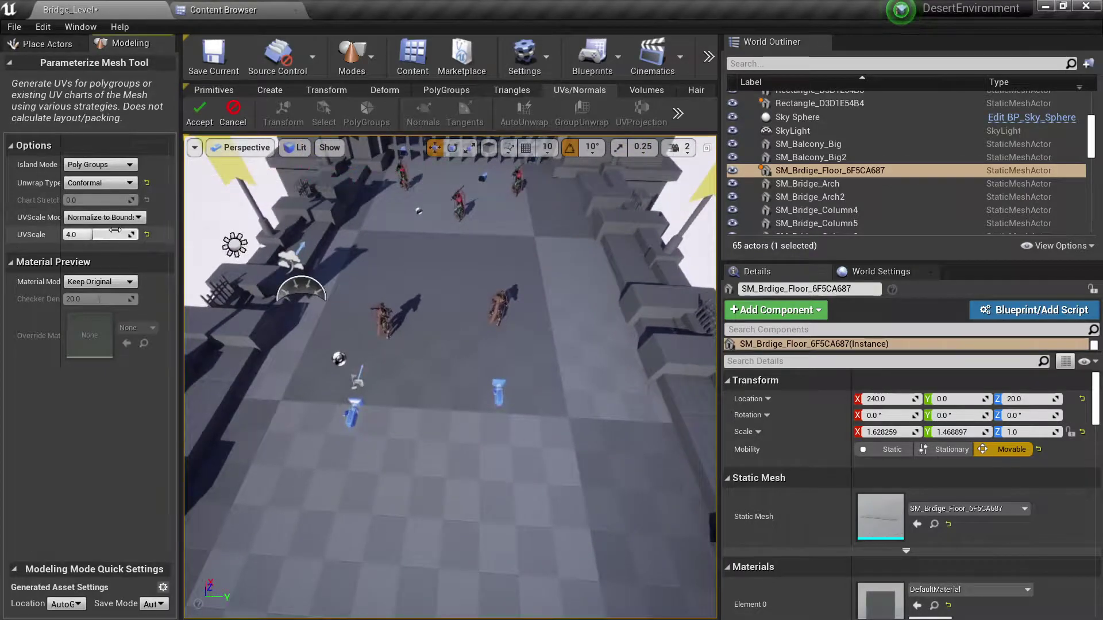
pyautogui.write('3')
pyautogui.press('Return')
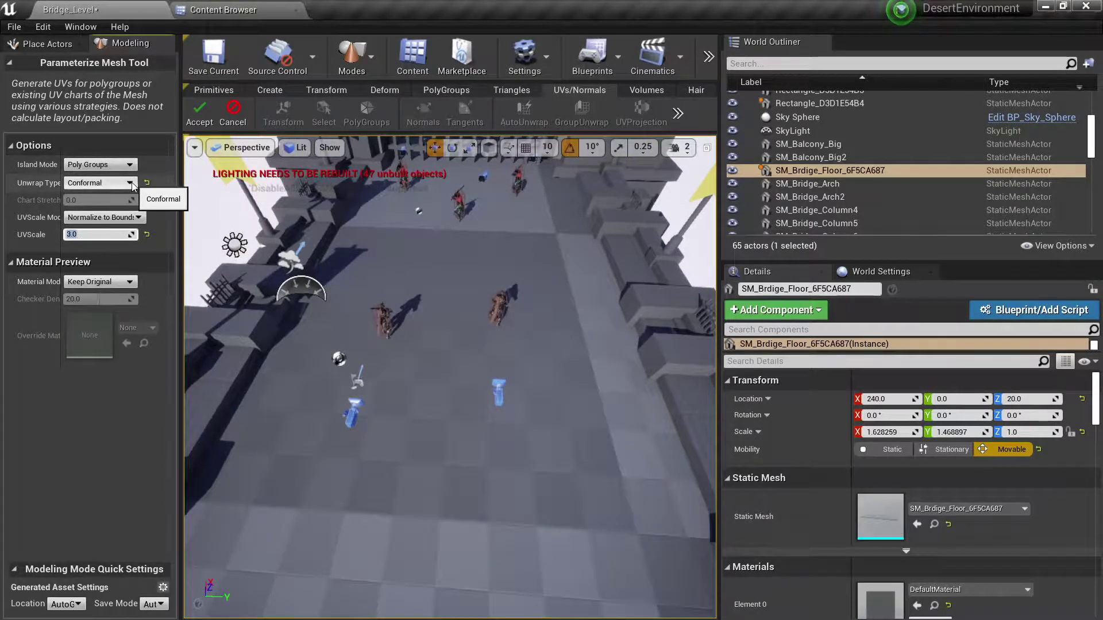
# - Compare the Min Stretch and Exp Map unwrap types on the floor, return to Conformal and accept the unwrap
pyautogui.click(97, 195)
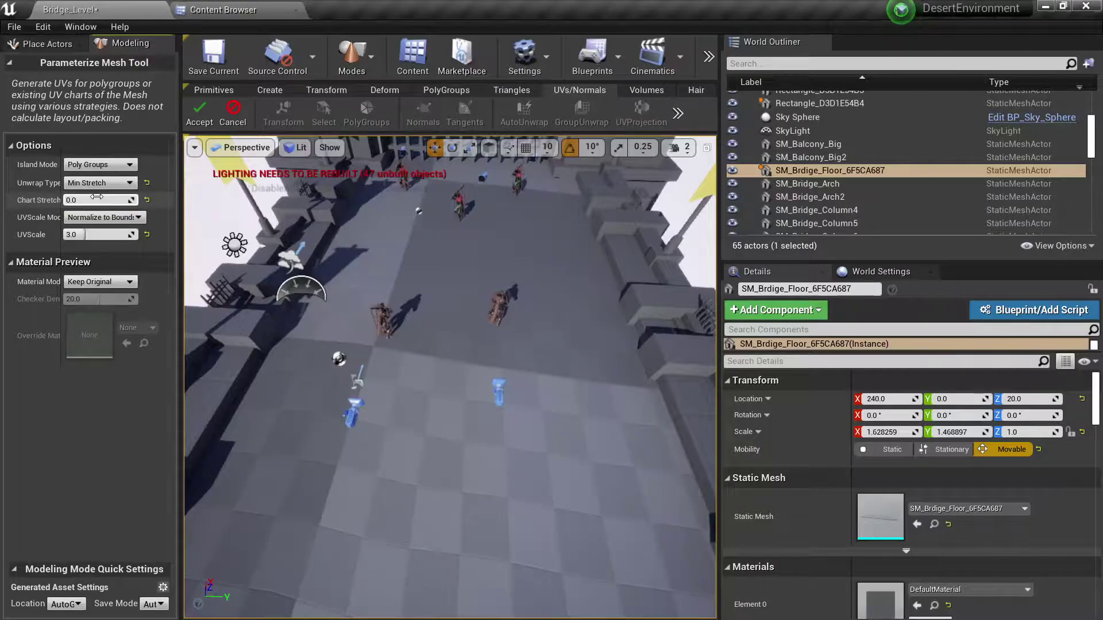
pyautogui.click(92, 203)
pyautogui.click(105, 182)
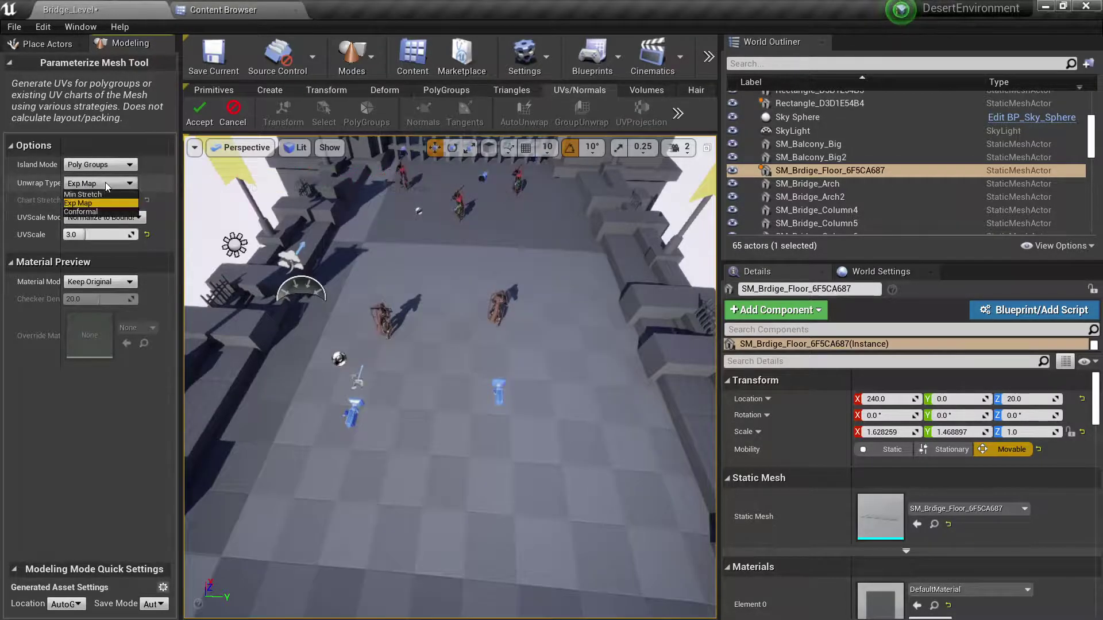
pyautogui.click(94, 211)
pyautogui.moveTo(494, 349)
pyautogui.mouseDown(button='right')
pyautogui.moveTo(494, 311)
pyautogui.moveTo(494, 348)
pyautogui.mouseUp(button='right')
pyautogui.click(199, 113)
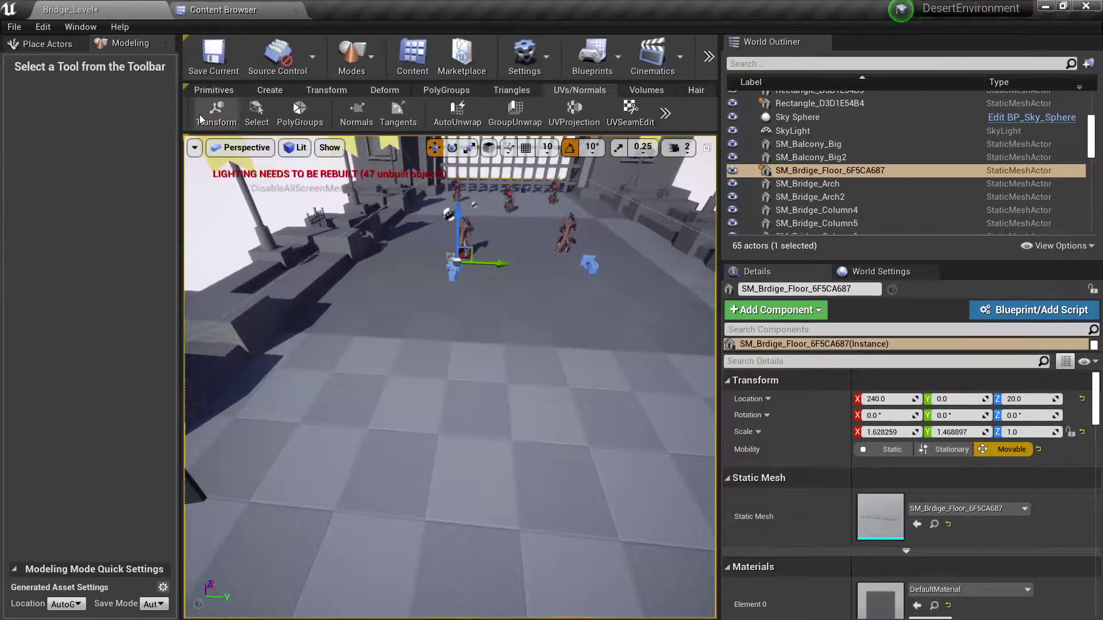
# - Examine the bridge floor's UV islands in the UVLayout tool and close it with the layout as it is
pyautogui.click(665, 115)
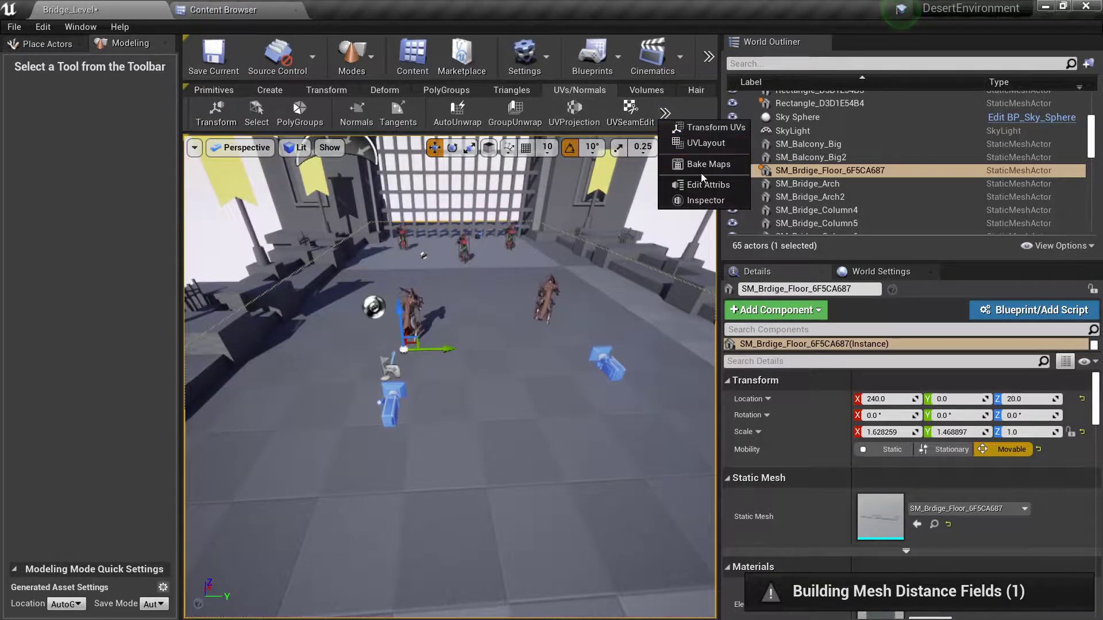
pyautogui.click(715, 143)
pyautogui.moveTo(489, 328); pyautogui.dragTo(436, 305, button='right')
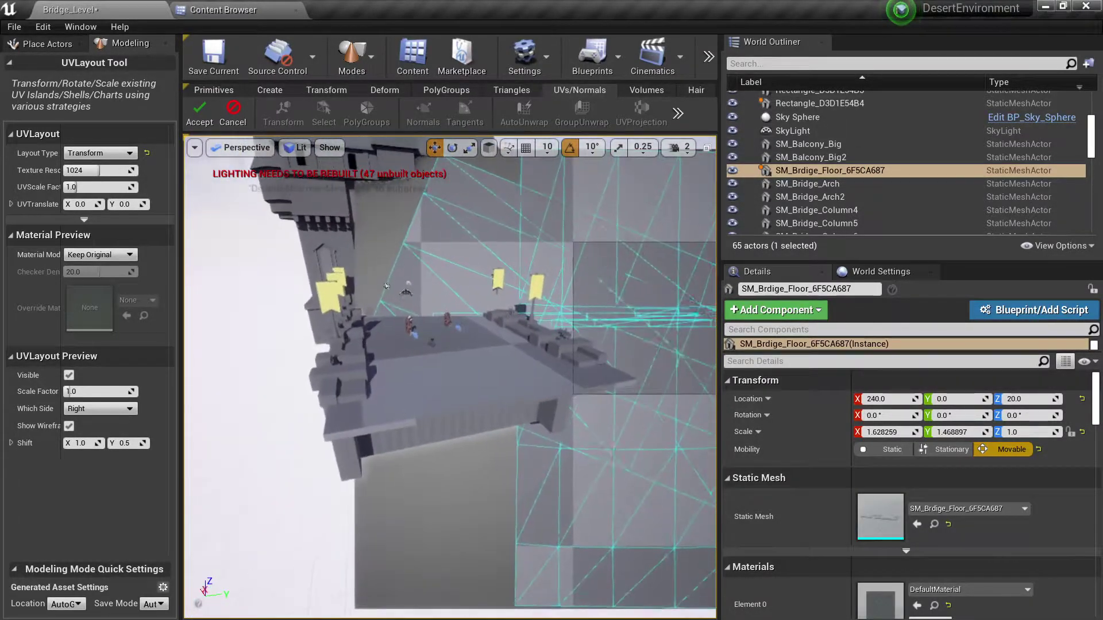
pyautogui.click(461, 406)
pyautogui.moveTo(461, 406); pyautogui.dragTo(419, 418, button='right')
pyautogui.press('Return')
pyautogui.click(408, 429)
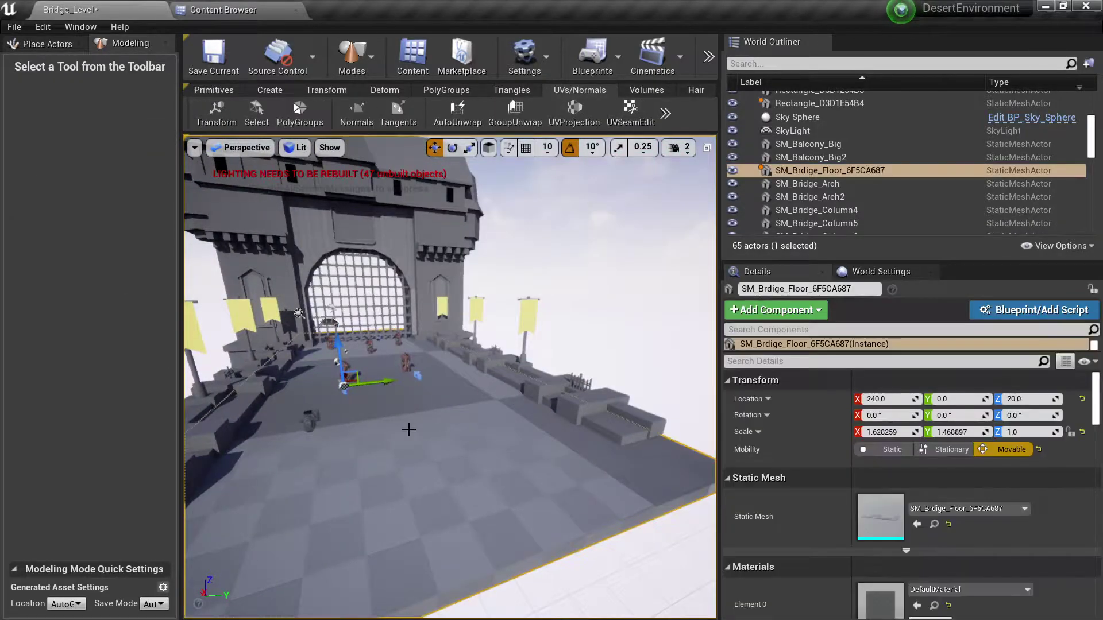
# - Start the UVLayout tool on the bridge floor again and preview the Repack layout type
pyautogui.click(666, 114)
pyautogui.click(715, 144)
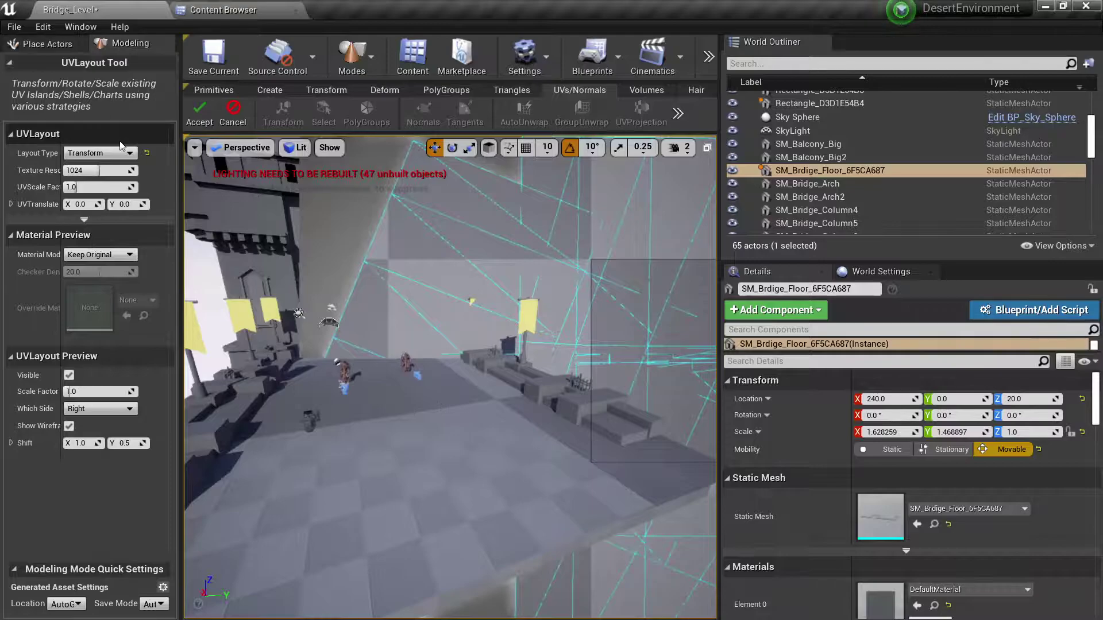
pyautogui.click(109, 154)
pyautogui.click(97, 170)
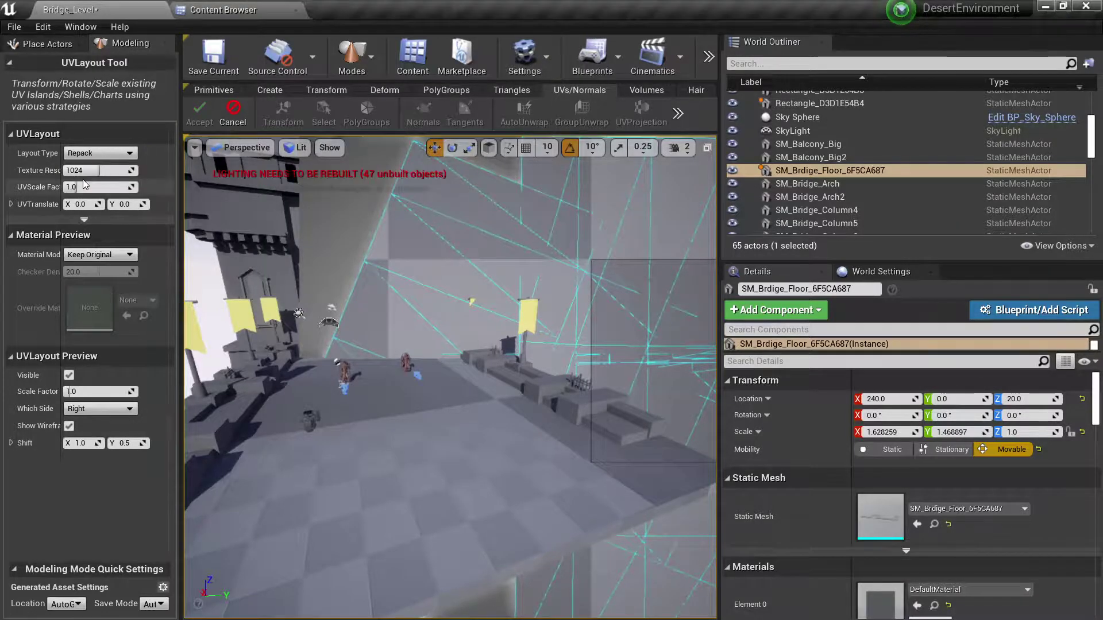
pyautogui.moveTo(449, 382); pyautogui.dragTo(470, 400, button='right')
pyautogui.press('F11')
pyautogui.moveTo(548, 408)
pyautogui.mouseDown(button='right')
pyautogui.moveTo(597, 409)
pyautogui.moveTo(560, 405)
pyautogui.mouseUp(button='right')
pyautogui.press('F11')
pyautogui.moveTo(459, 402); pyautogui.dragTo(517, 402, button='right')
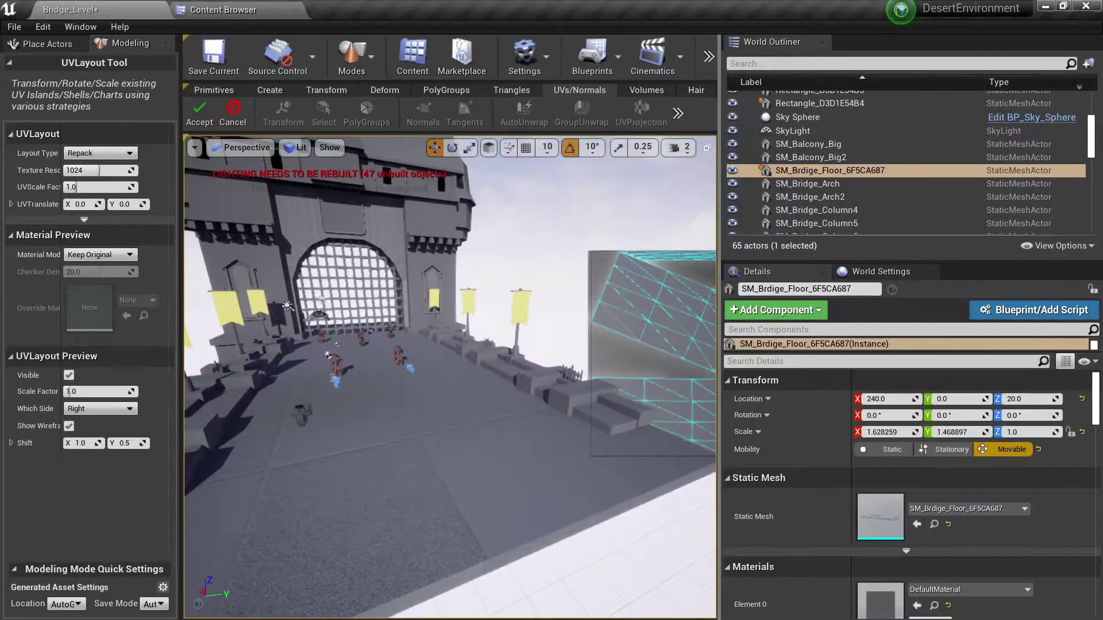
# - Switch the floor's layout type to Transform, try UV scale factors of 2, 0.1 and 0.2, and restore 1
pyautogui.click(97, 166)
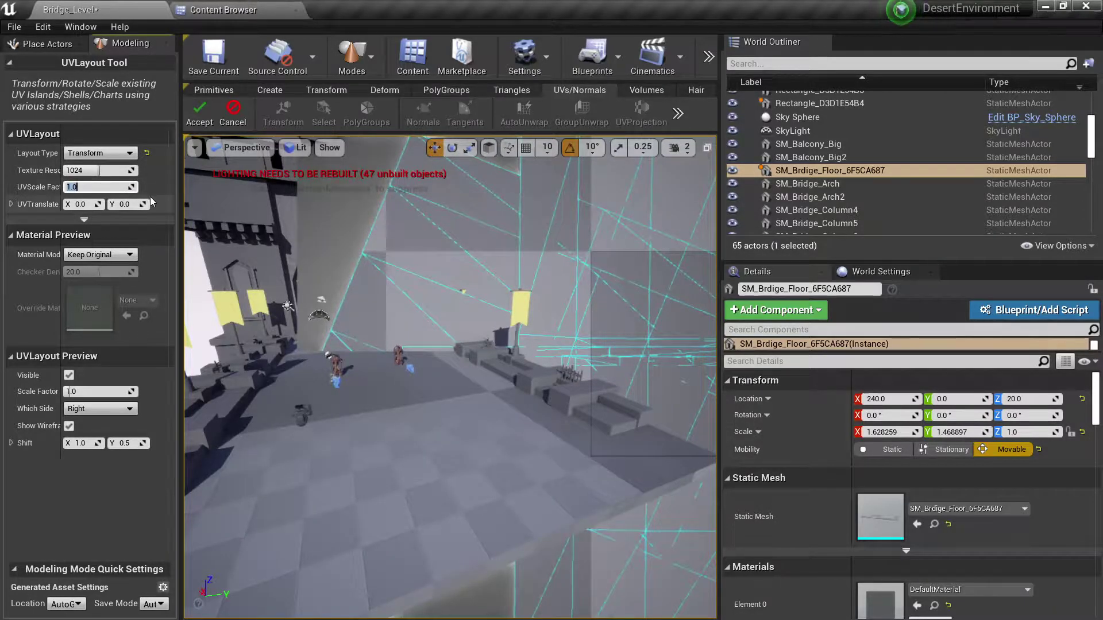
pyautogui.write('2')
pyautogui.press('Return')
pyautogui.write('0.1')
pyautogui.press('Return')
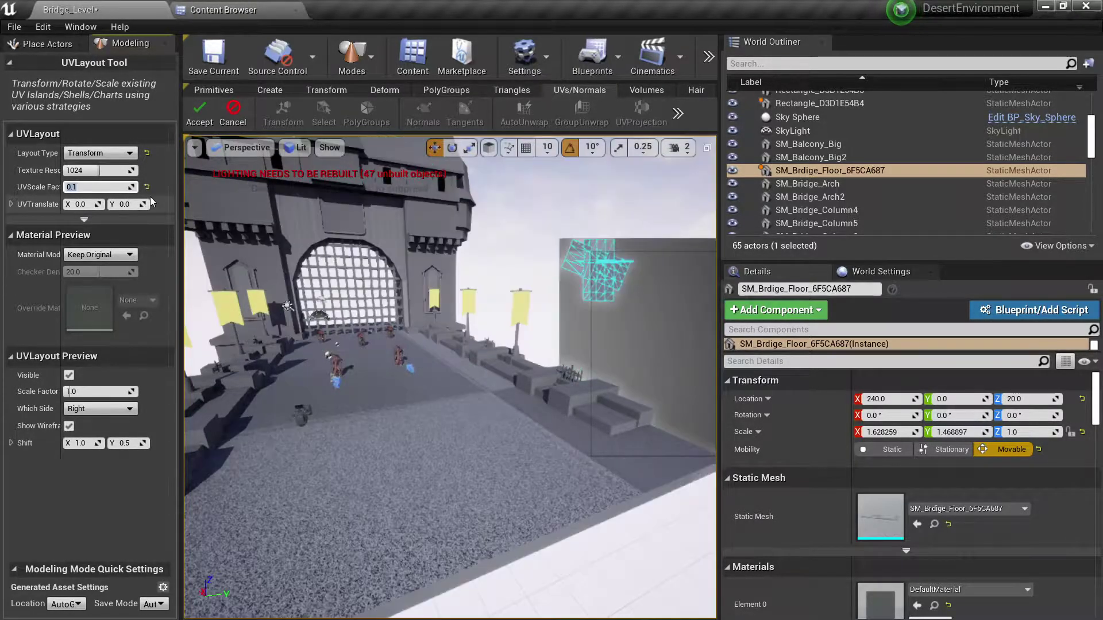
pyautogui.write('1')
pyautogui.press('Return')
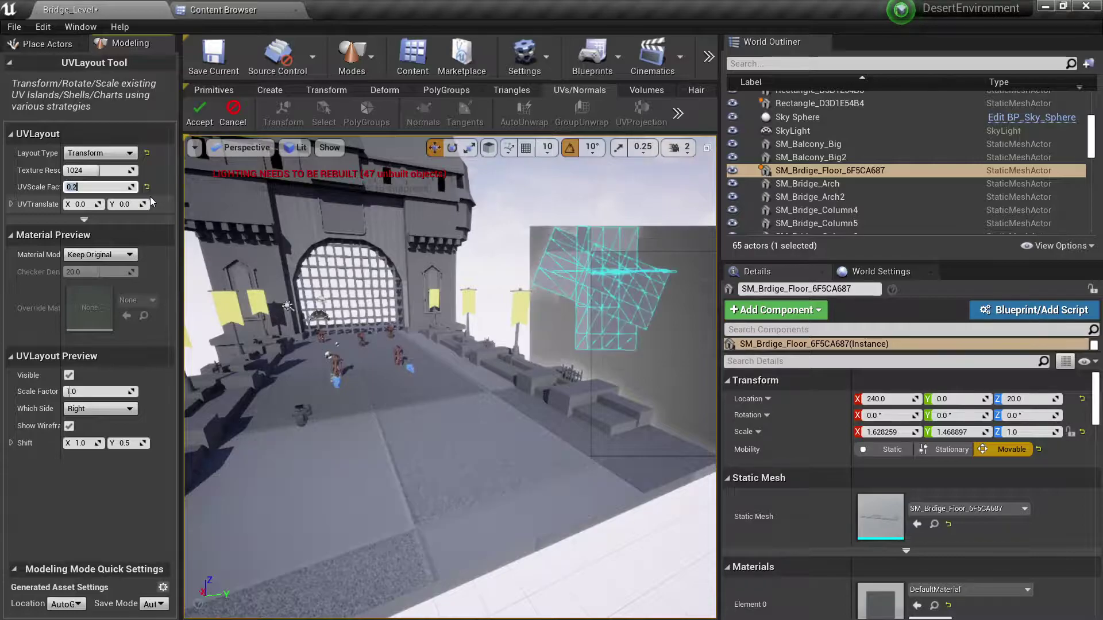
# - Try shifting the floor's UVs along X and reset the X translation to 0
pyautogui.moveTo(80, 204)
pyautogui.mouseDown()
pyautogui.moveTo(112, 203)
pyautogui.moveTo(89, 204)
pyautogui.mouseUp()
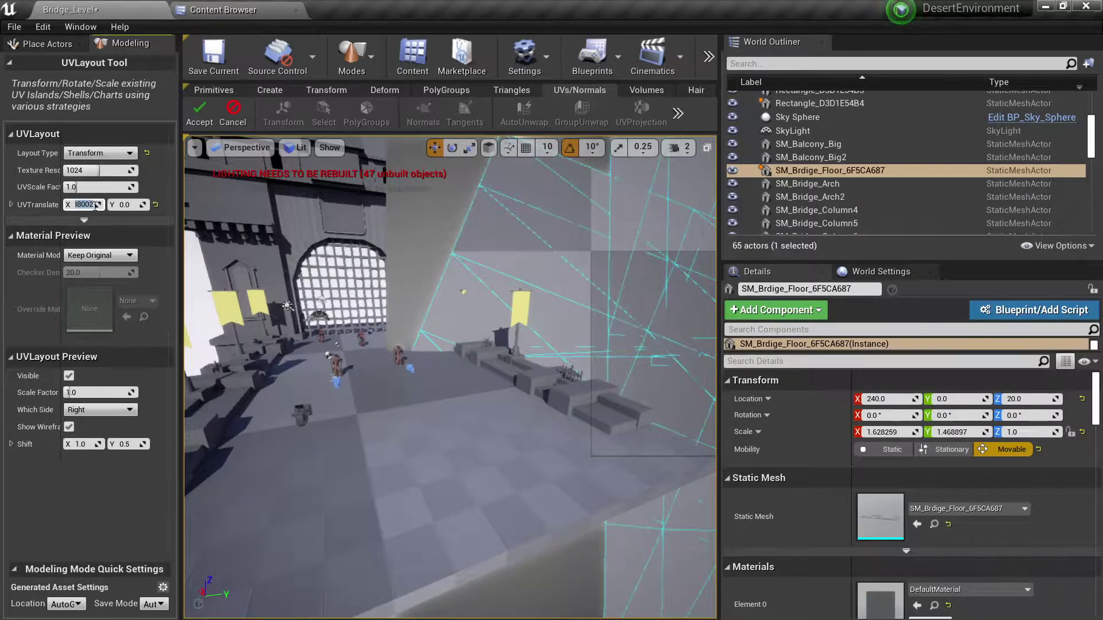
pyautogui.write('0')
pyautogui.press('Return')
# - Preview the floor's UVs with the Checkerboard material mode and accept the UV layout
pyautogui.click(110, 260)
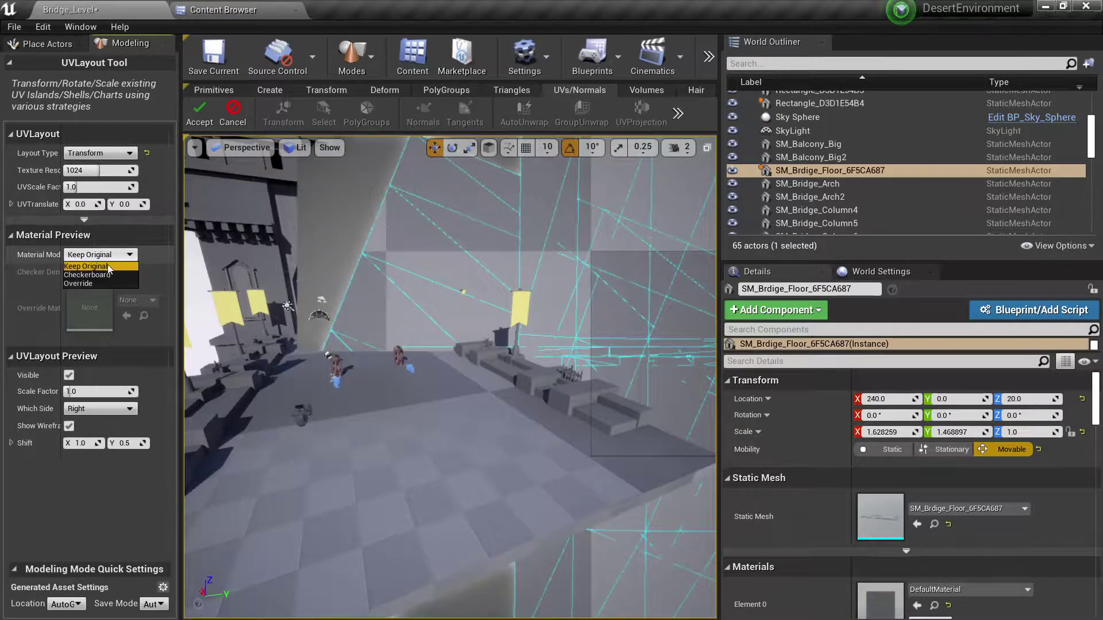
pyautogui.click(92, 275)
pyautogui.moveTo(449, 373); pyautogui.dragTo(390, 353, button='right')
pyautogui.click(129, 254)
pyautogui.click(102, 276)
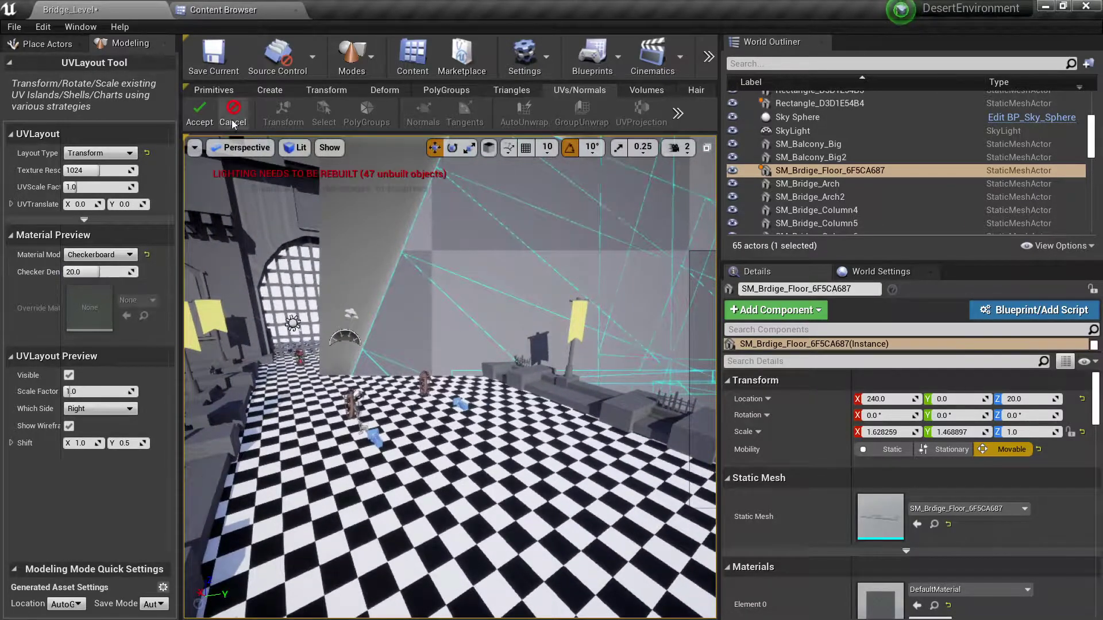
pyautogui.click(207, 124)
# - Select the bridge gate, unwrap its UVs with the group unwrap tool, accept, and inspect the wall above the arch
pyautogui.press('w')
pyautogui.moveTo(427, 419); pyautogui.dragTo(519, 416, button='right')
pyautogui.click(536, 384)
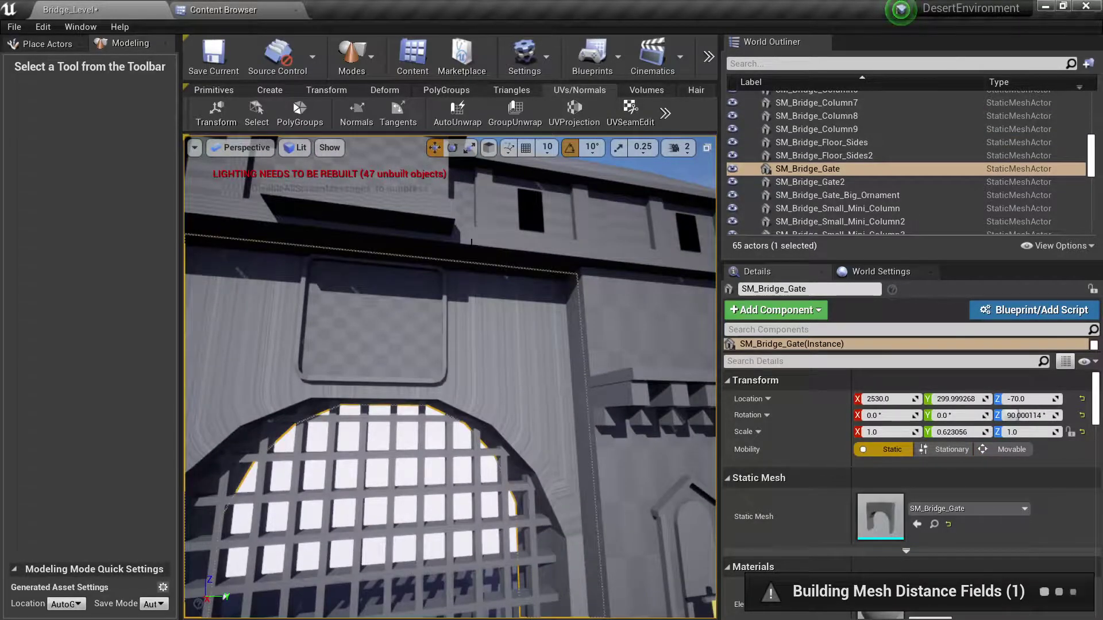
pyautogui.press('f')
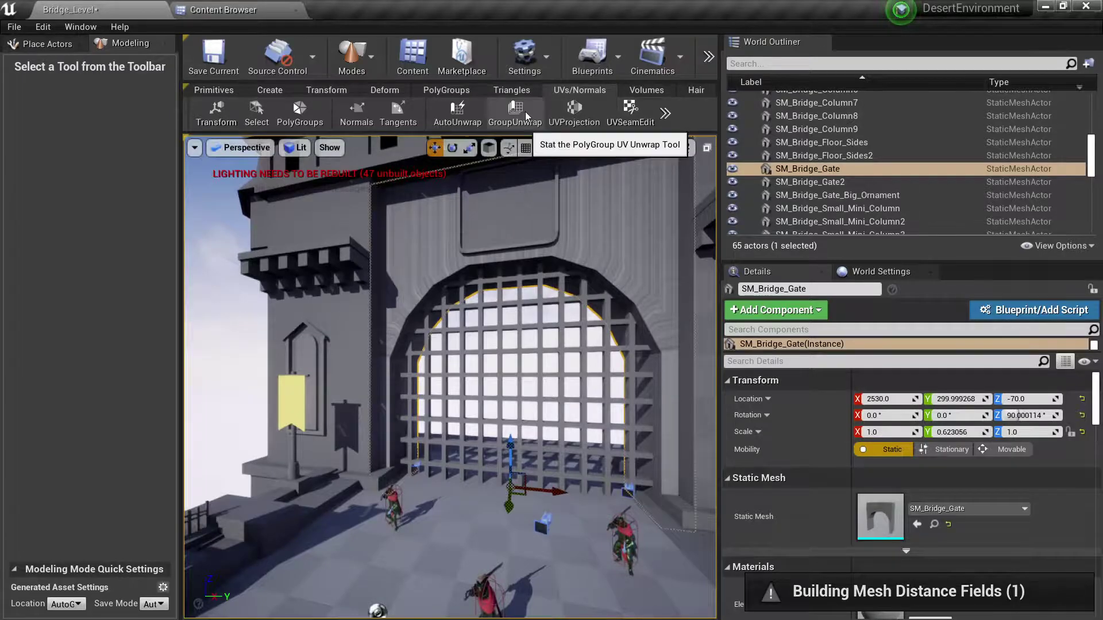
pyautogui.click(525, 111)
pyautogui.moveTo(526, 160)
pyautogui.mouseDown(button='right')
pyautogui.moveTo(523, 172)
pyautogui.moveTo(517, 158)
pyautogui.moveTo(535, 164)
pyautogui.moveTo(511, 155)
pyautogui.mouseUp(button='right')
pyautogui.click(201, 110)
pyautogui.moveTo(544, 323)
pyautogui.mouseDown(button='right')
pyautogui.moveTo(537, 316)
pyautogui.moveTo(544, 322)
pyautogui.mouseUp(button='right')
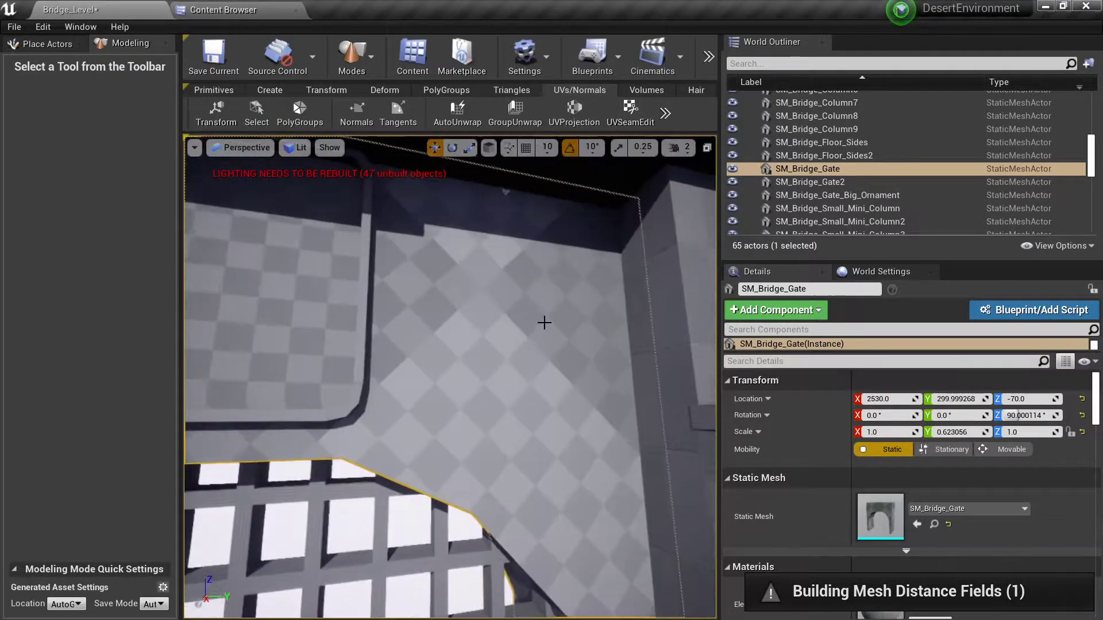
# - Open the UV island transform tool on the gate, rotate the front wall's UV island so its checker pattern runs straight, and accept
pyautogui.click(665, 113)
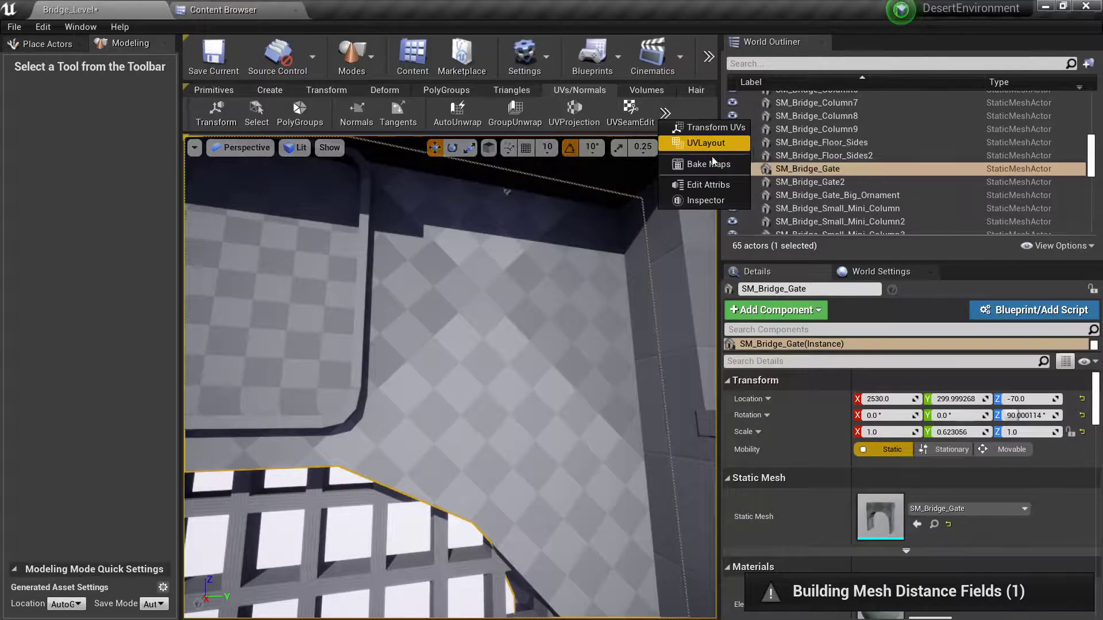
pyautogui.click(715, 131)
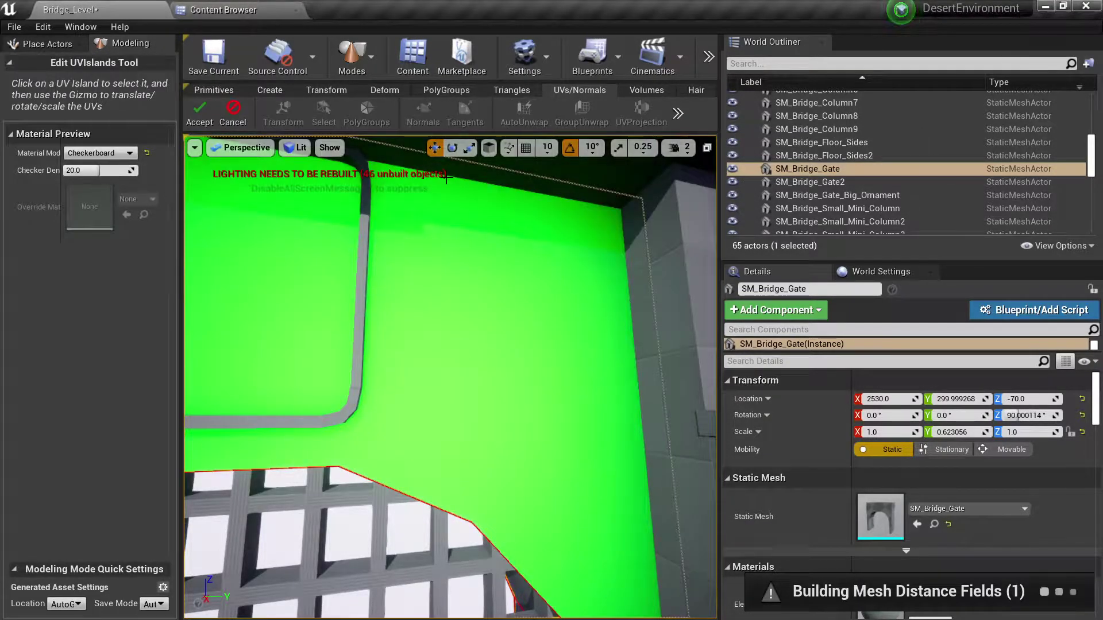
pyautogui.click(441, 242)
pyautogui.press('f')
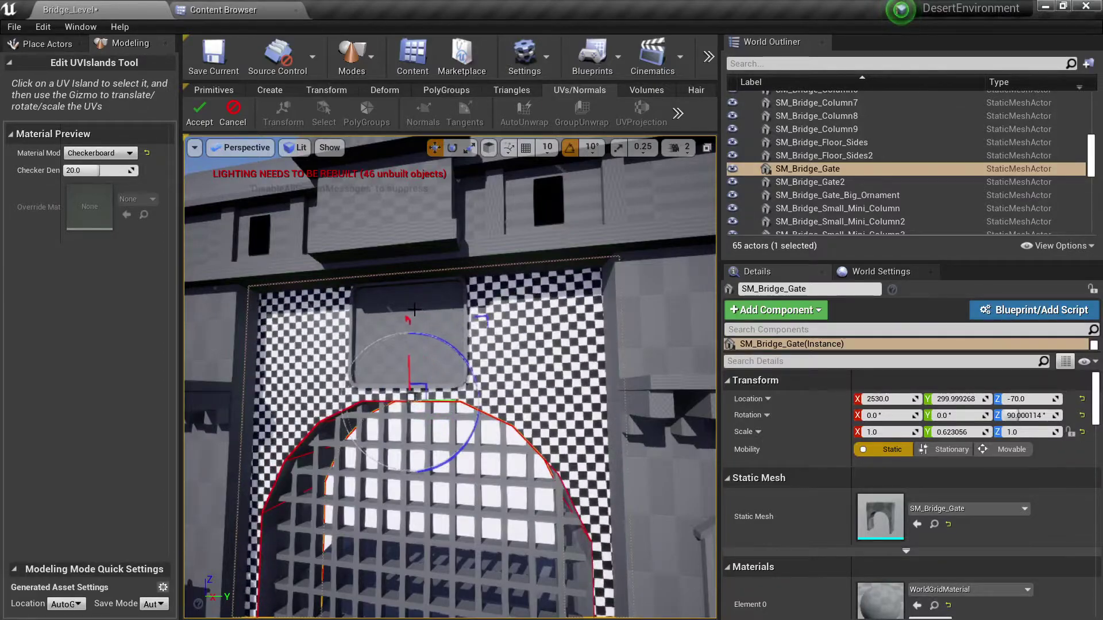
pyautogui.moveTo(448, 373); pyautogui.dragTo(391, 322, button='right')
pyautogui.click(200, 110)
# - Select the bridge arch and find its PolyGroups by face normal deviation with an angle tolerance of 20
pyautogui.press('f')
pyautogui.moveTo(347, 359); pyautogui.dragTo(517, 317, button='right')
pyautogui.click(423, 374)
pyautogui.press('f')
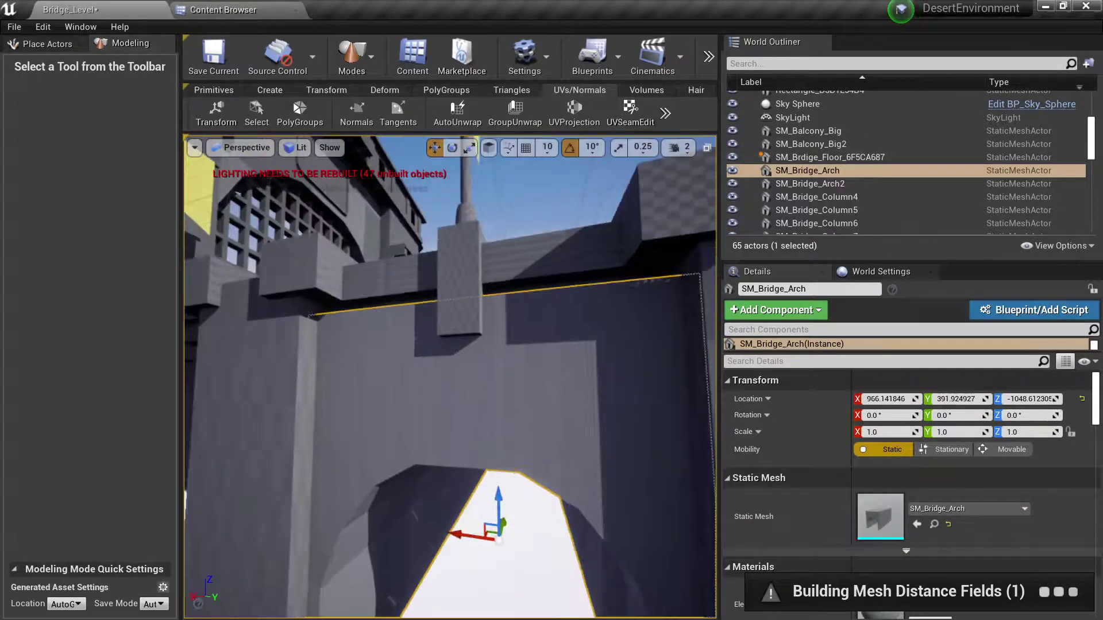
pyautogui.click(299, 111)
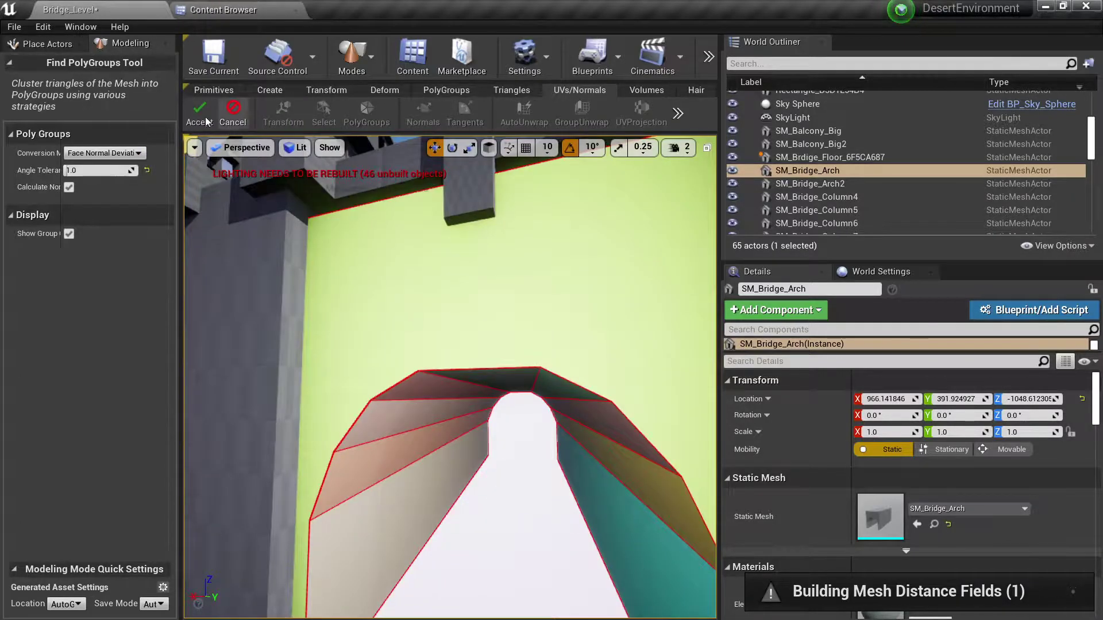
pyautogui.write('20')
pyautogui.press('Return')
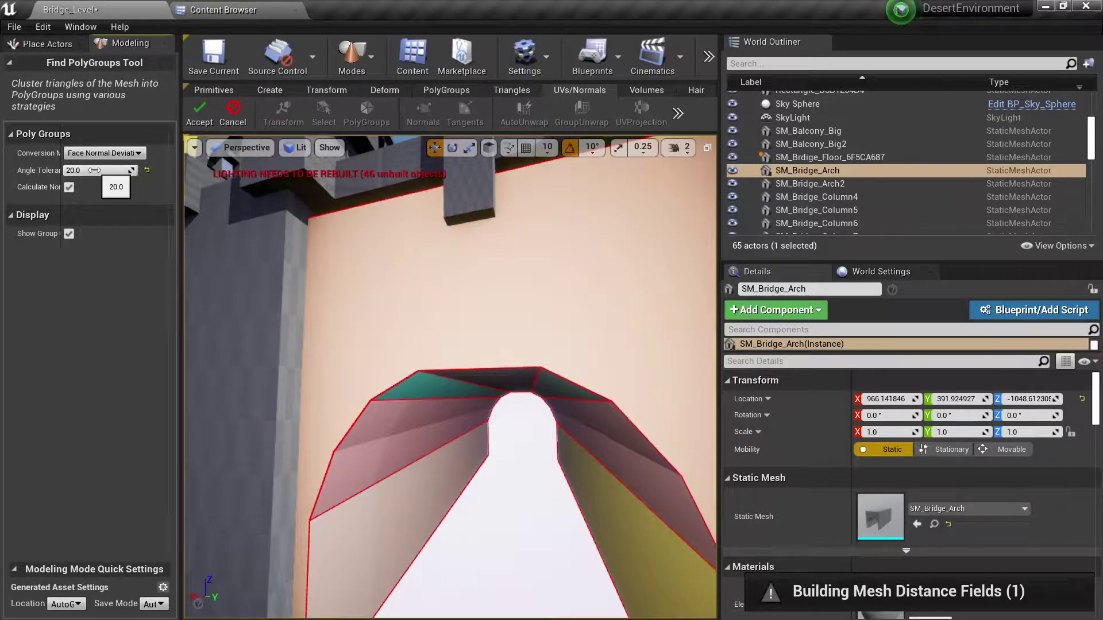
# - Set the arch's PolyGroup angle tolerance to 30, accept, and unwrap its UVs by PolyGroup with the Conformal type
pyautogui.click(94, 170)
pyautogui.write('30')
pyautogui.press('Return')
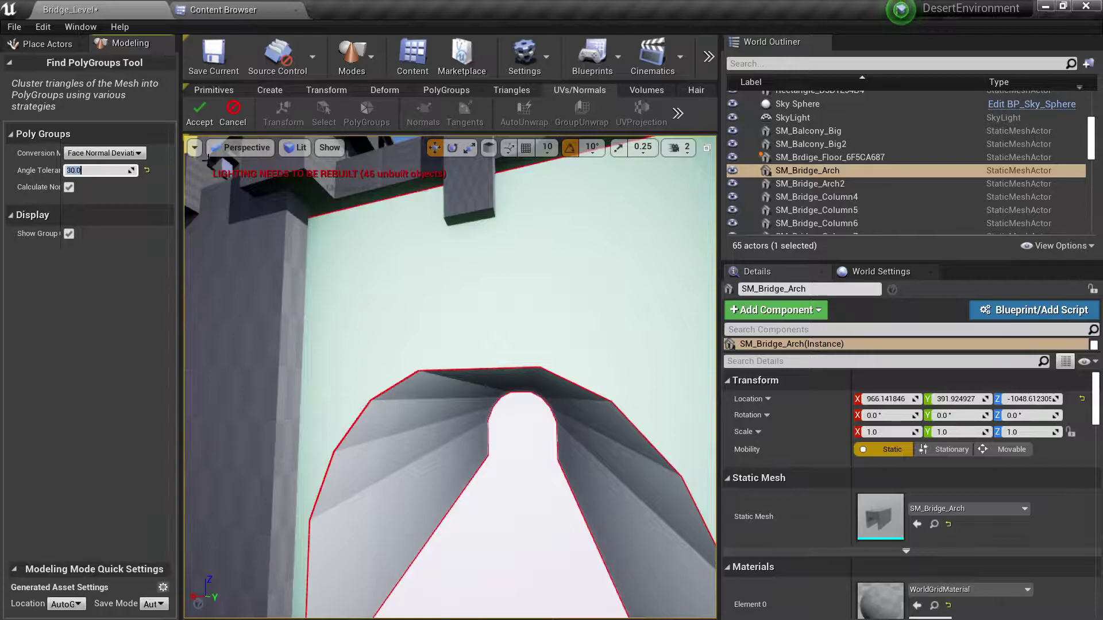
pyautogui.click(199, 110)
pyautogui.click(511, 122)
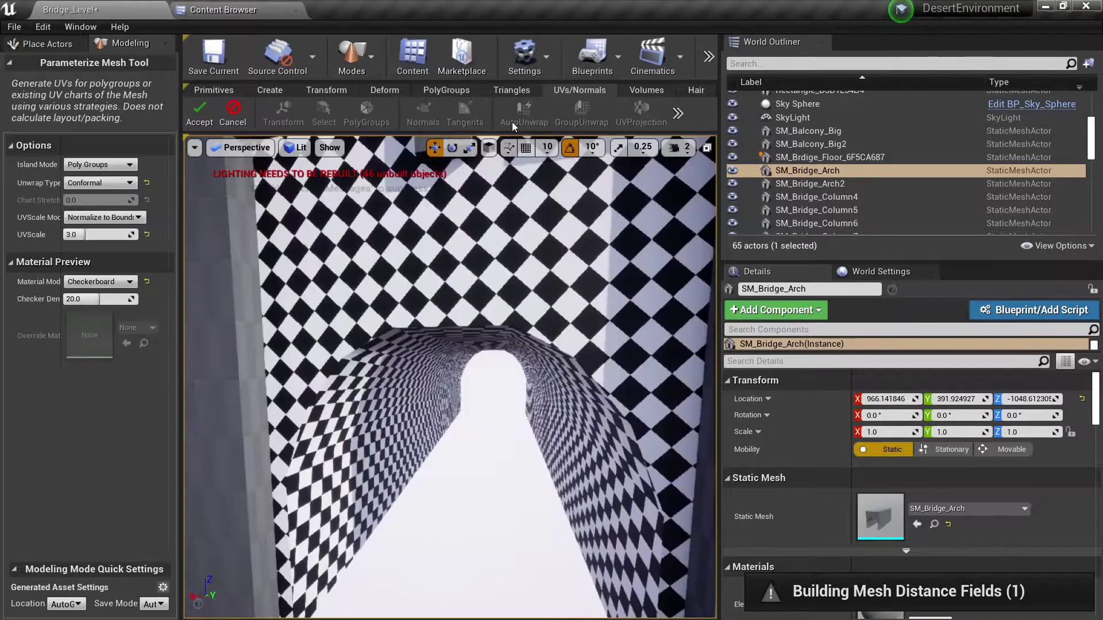
pyautogui.moveTo(492, 281); pyautogui.dragTo(460, 402, button='right')
# - Select the column beside the arch and generate its PolyGroups with an angle tolerance of 30
pyautogui.click(468, 402)
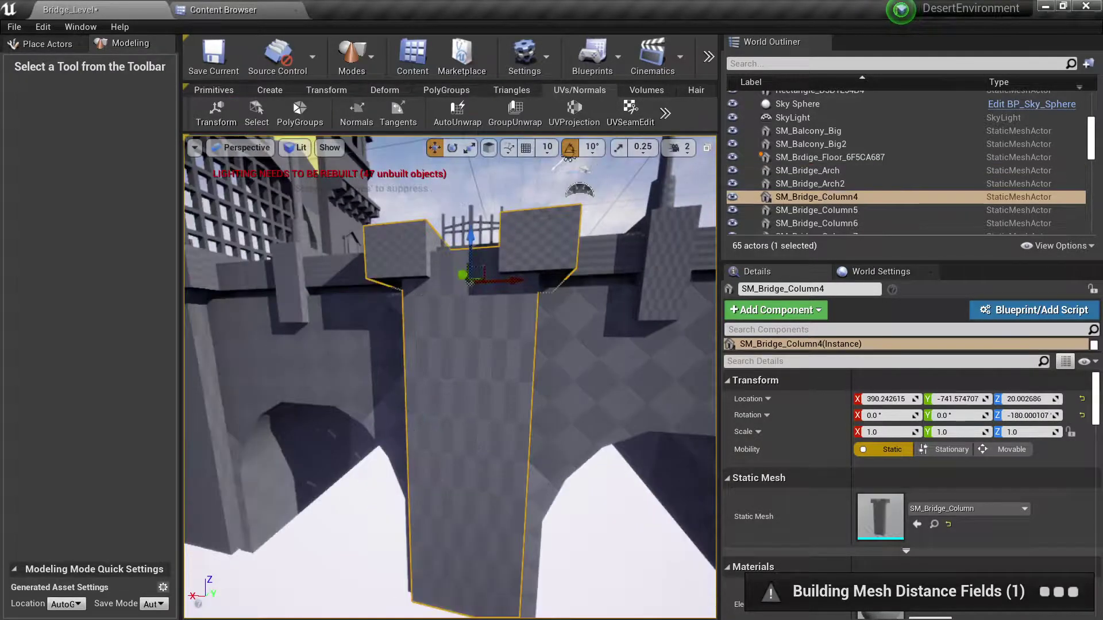
pyautogui.click(515, 112)
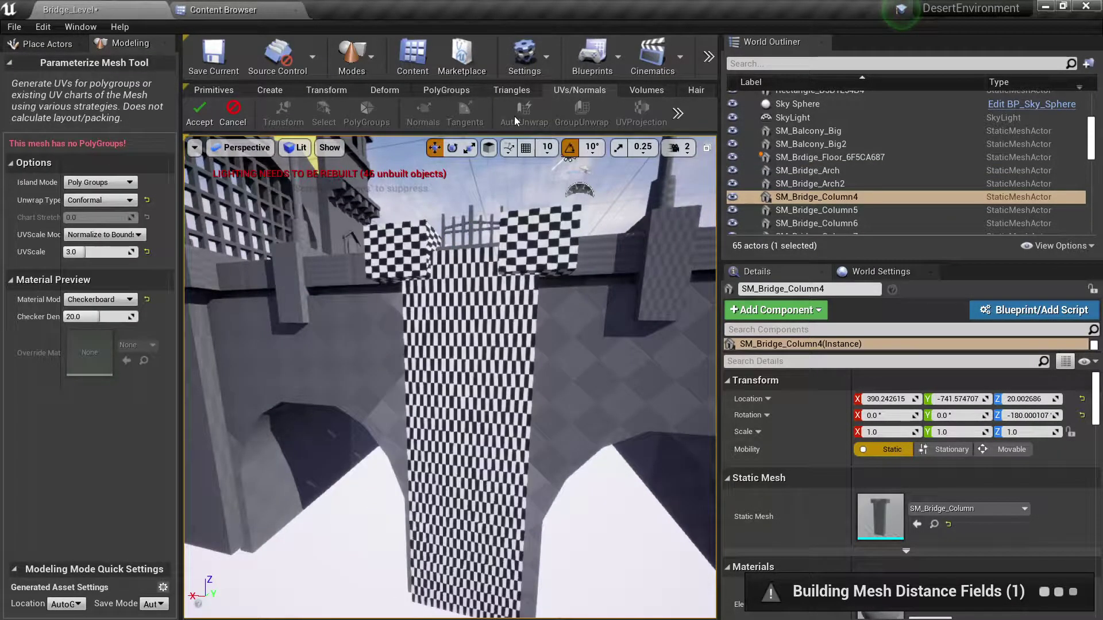
pyautogui.click(229, 118)
pyautogui.click(300, 112)
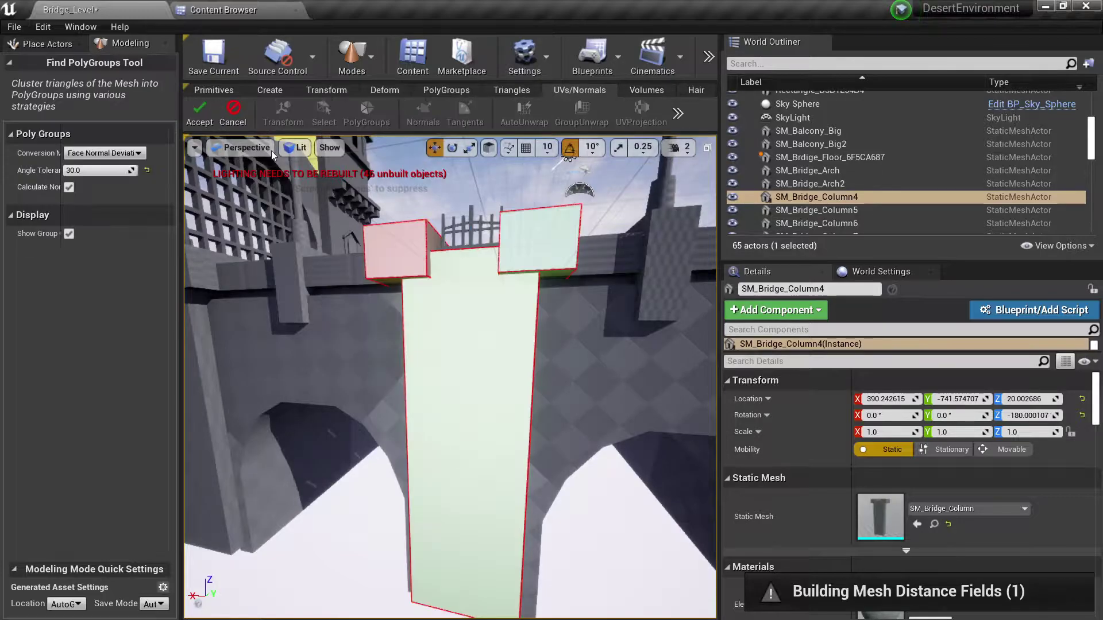
pyautogui.click(199, 112)
# - Unwrap the column's UVs by PolyGroup with the unwrap type set to Min Stretch and accept
pyautogui.click(515, 112)
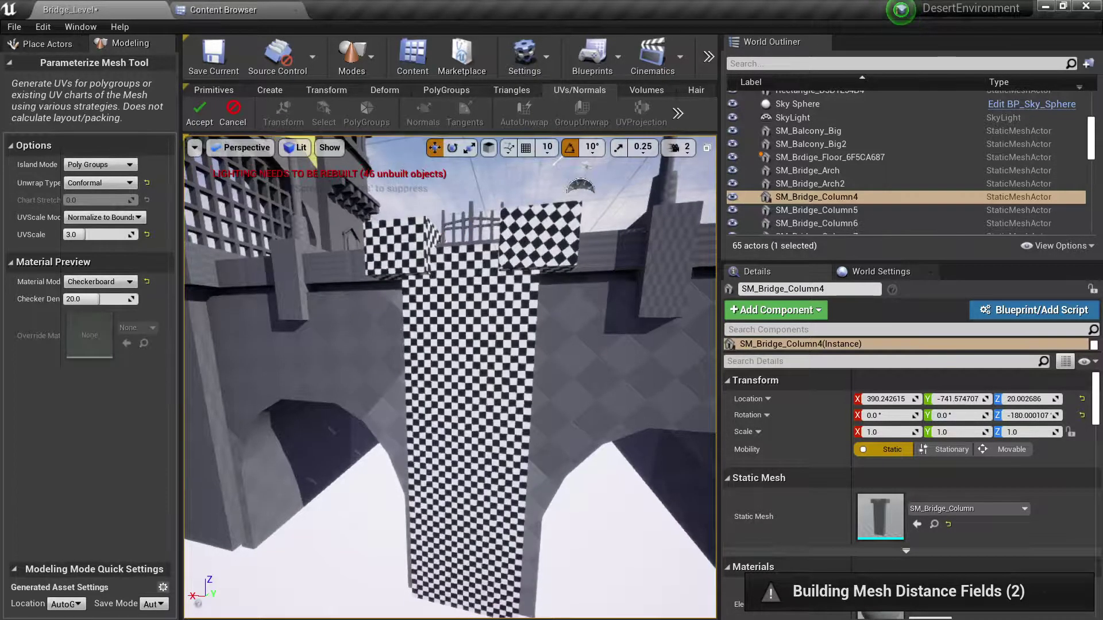
pyautogui.moveTo(437, 322); pyautogui.dragTo(425, 298, button='right')
pyautogui.click(99, 182)
pyautogui.click(92, 194)
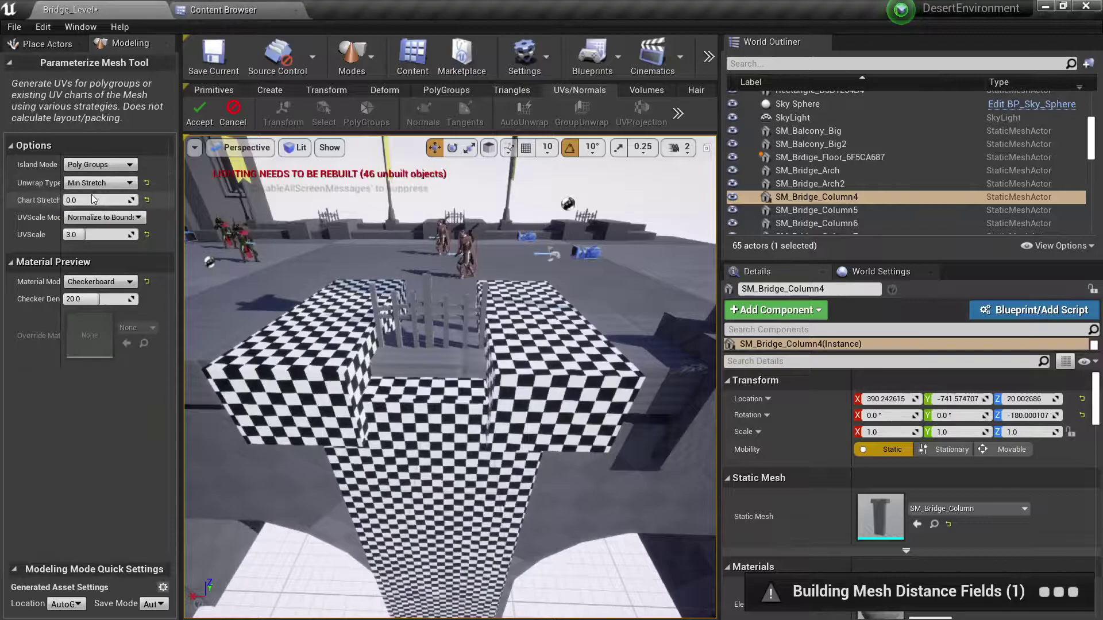
pyautogui.moveTo(410, 418); pyautogui.dragTo(234, 194, button='right')
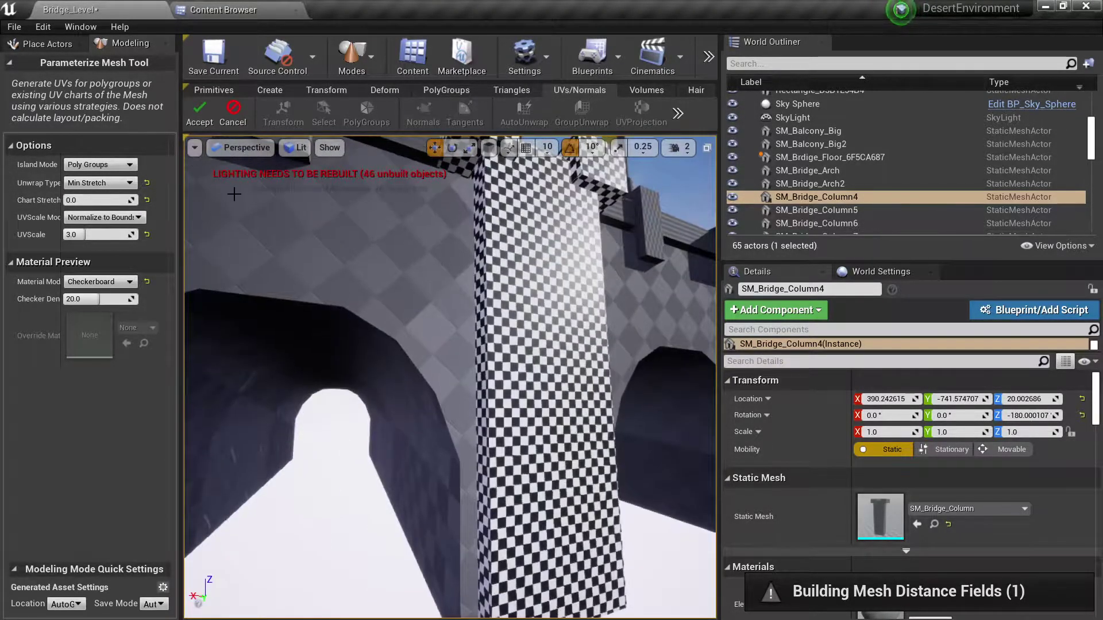
pyautogui.click(101, 303)
pyautogui.click(200, 112)
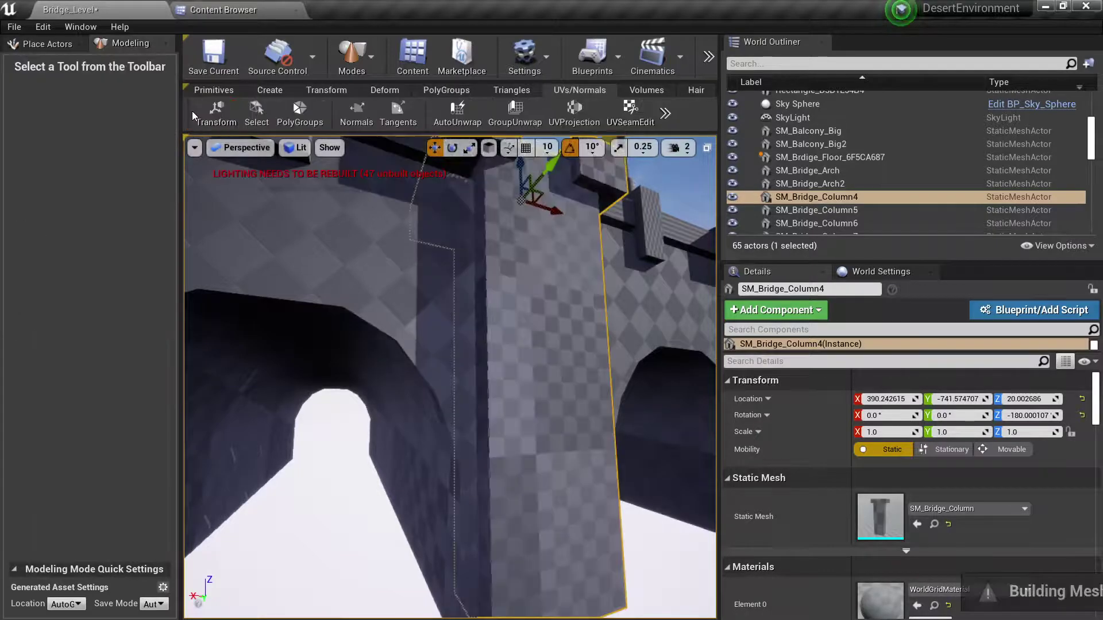
# - Select the bridge arch again and unwrap its UVs by PolyGroup with the Min Stretch type
pyautogui.press('f')
pyautogui.moveTo(435, 324)
pyautogui.mouseDown(button='right')
pyautogui.moveTo(435, 339)
pyautogui.moveTo(488, 331)
pyautogui.moveTo(435, 324)
pyautogui.mouseUp(button='right')
pyautogui.click(435, 324)
pyautogui.press('f')
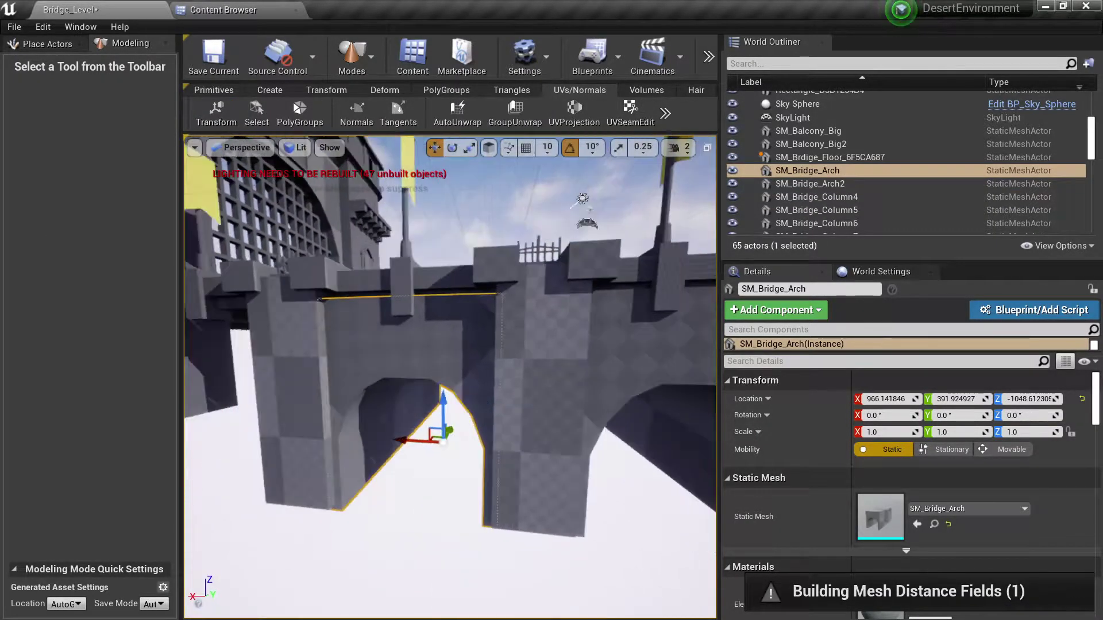
pyautogui.click(516, 113)
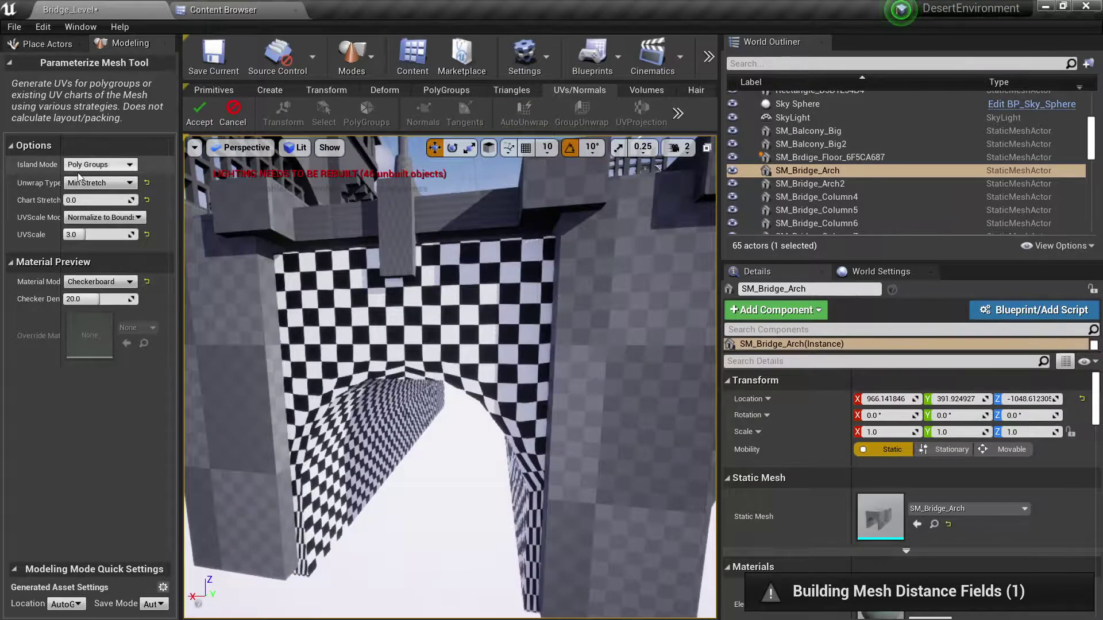
pyautogui.click(225, 109)
# - Select the bridge's raised floor sides mesh, generate its PolyGroups at angle tolerance 30, and unwrap its UVs by group with Min Stretch
pyautogui.moveTo(345, 258); pyautogui.dragTo(396, 206, button='right')
pyautogui.click(417, 189)
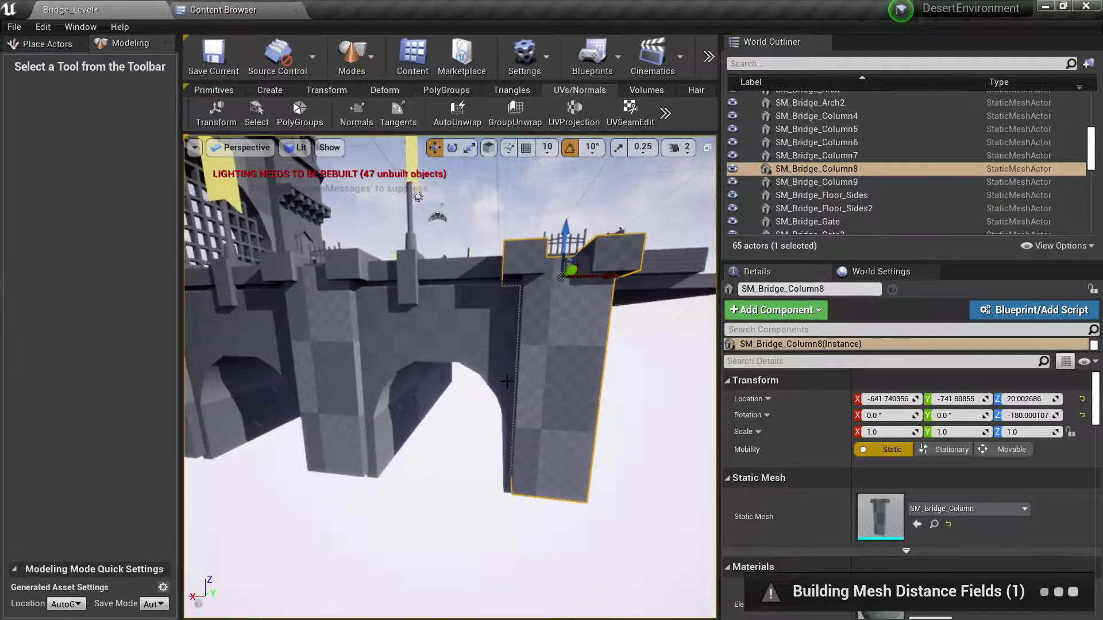
pyautogui.moveTo(540, 372); pyautogui.dragTo(534, 345, button='right')
pyautogui.moveTo(441, 391); pyautogui.dragTo(370, 436, button='right')
pyautogui.click(551, 368)
pyautogui.moveTo(551, 368); pyautogui.dragTo(503, 390, button='right')
pyautogui.click(502, 458)
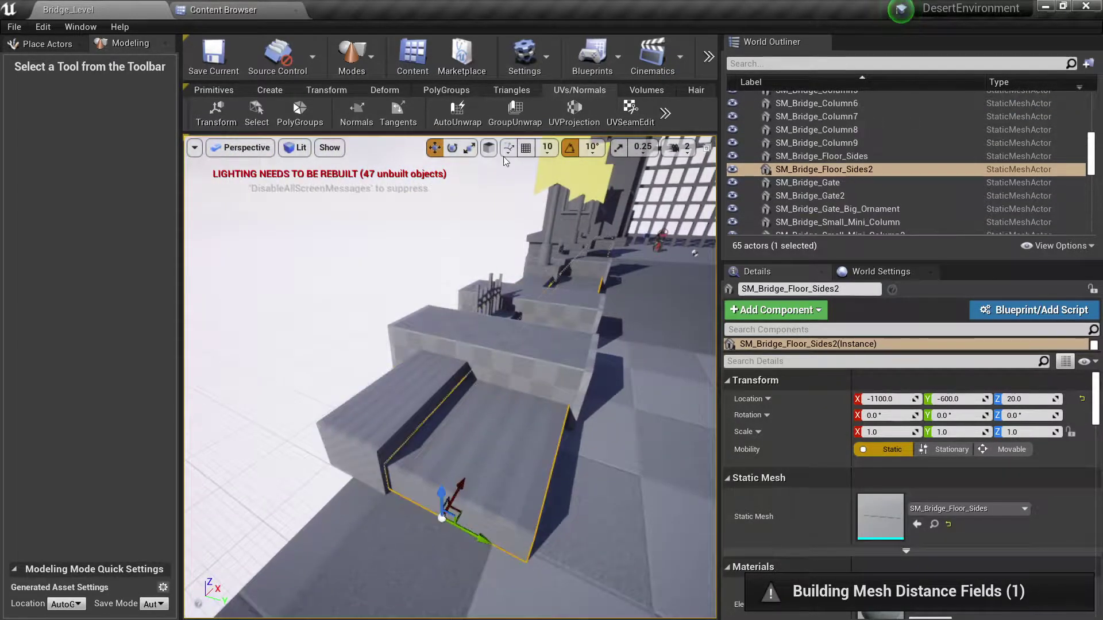
pyautogui.click(299, 113)
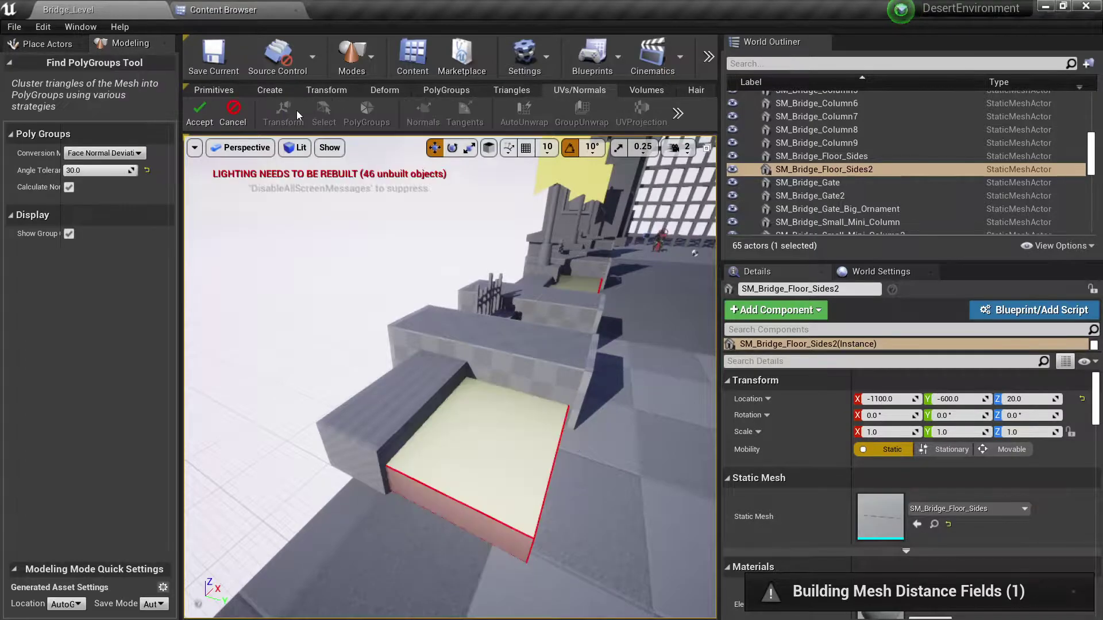
pyautogui.click(224, 124)
pyautogui.click(524, 113)
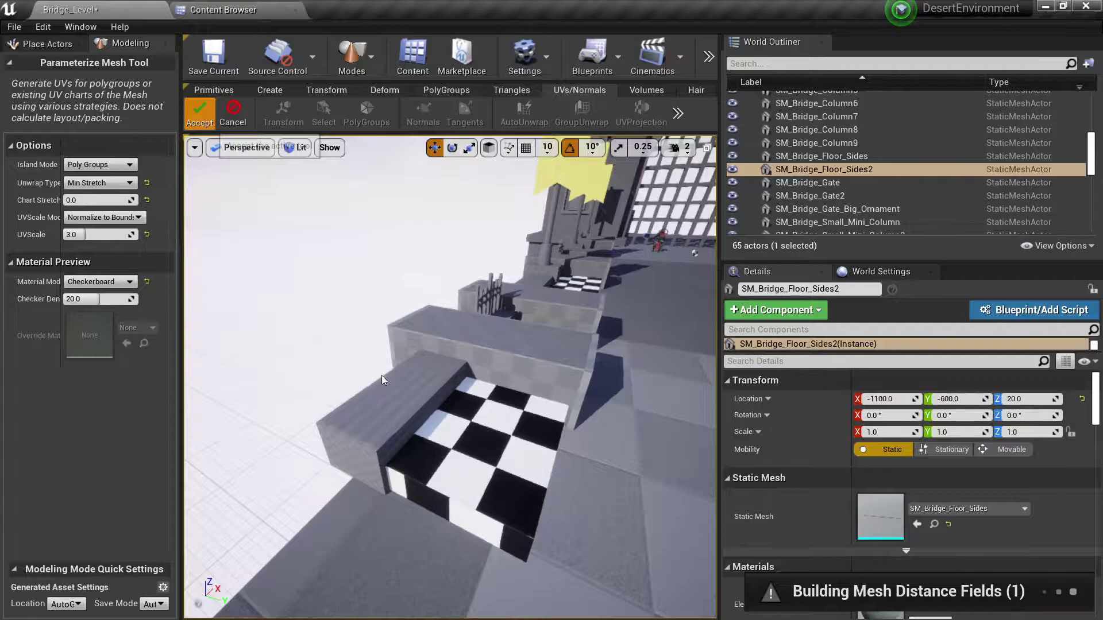
pyautogui.press('Return')
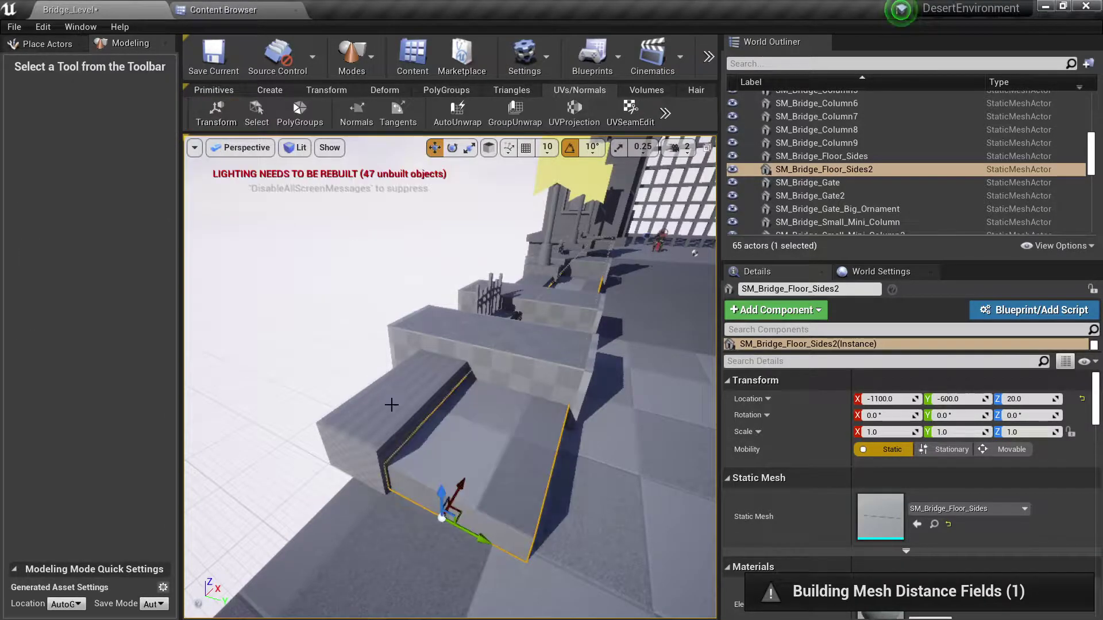
# - Select the gate column base, generate its PolyGroups at angle tolerance 30, and unwrap its UVs by group with Min Stretch
pyautogui.click(394, 399)
pyautogui.moveTo(394, 399); pyautogui.dragTo(417, 384, button='right')
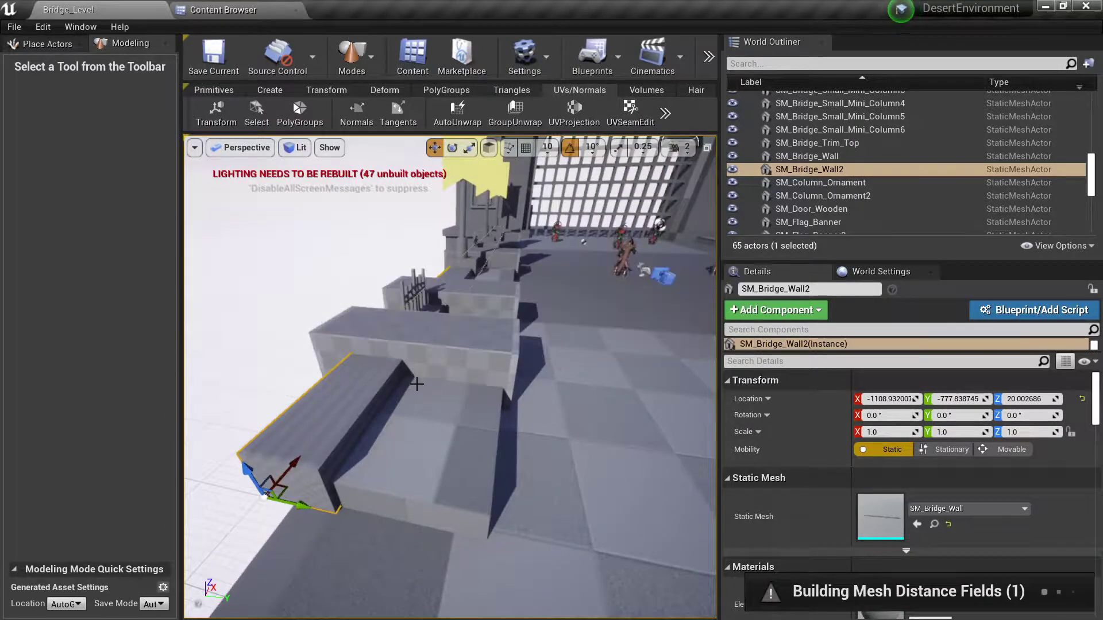
pyautogui.moveTo(416, 384); pyautogui.dragTo(482, 299, button='right')
pyautogui.click(678, 351)
pyautogui.moveTo(661, 351)
pyautogui.mouseDown(button='right')
pyautogui.moveTo(677, 351)
pyautogui.moveTo(667, 339)
pyautogui.mouseUp(button='right')
pyautogui.click(316, 122)
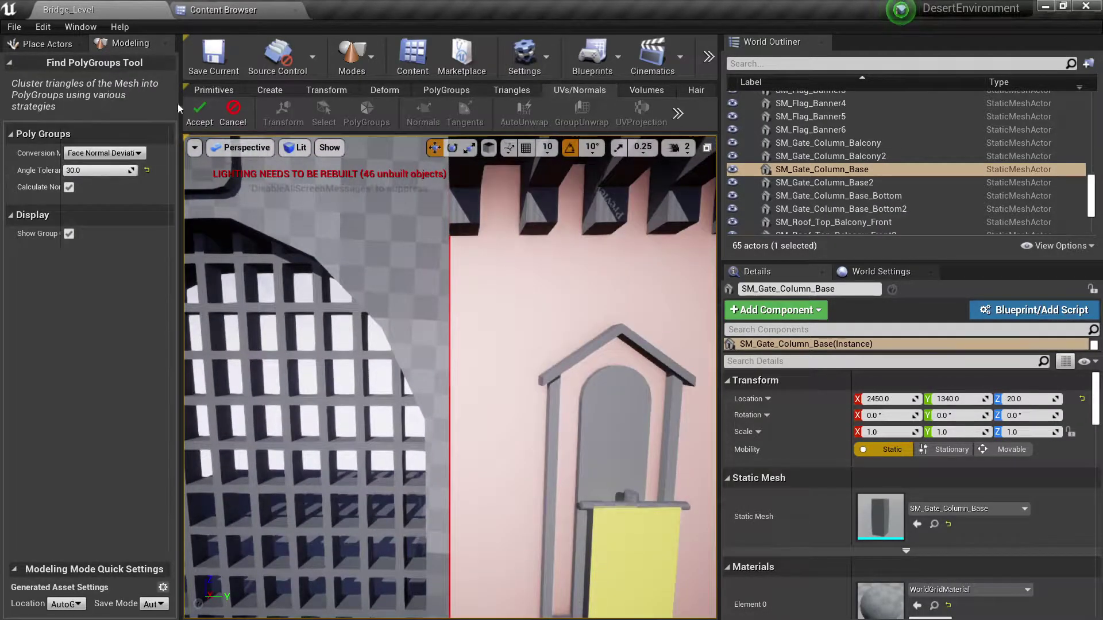
pyautogui.press('Return')
pyautogui.click(509, 115)
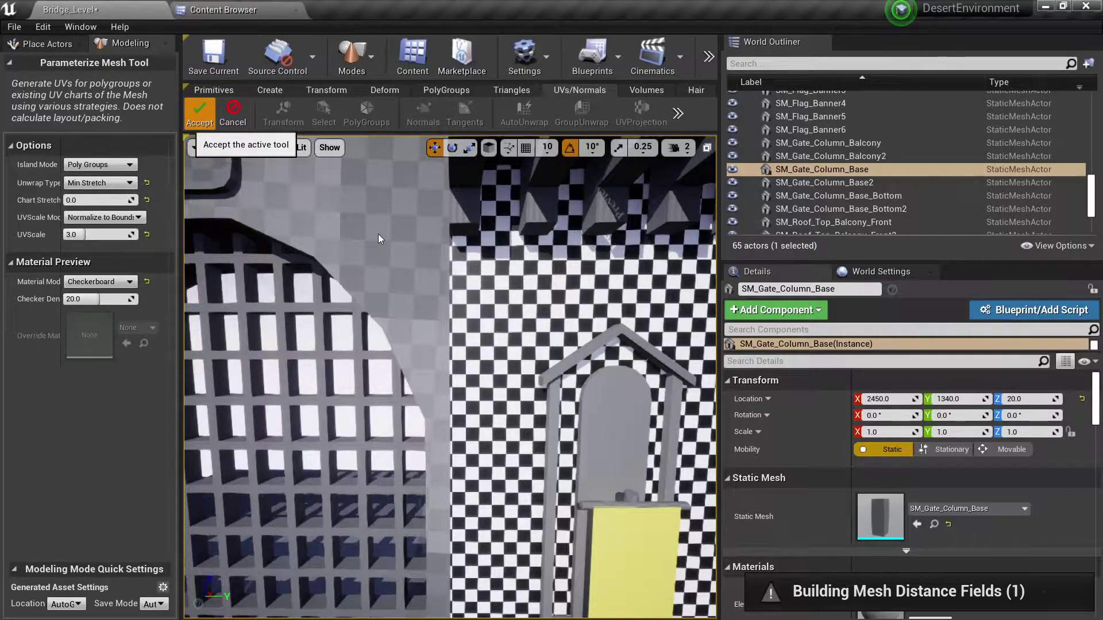
pyautogui.press('Return')
# - Select the roofed ornament behind the yellow banner on the gate column and generate its PolyGroups
pyautogui.scroll(-5, 481, 407)
pyautogui.moveTo(481, 406); pyautogui.dragTo(531, 424, button='right')
pyautogui.click(580, 379)
pyautogui.moveTo(581, 379); pyautogui.dragTo(506, 390, button='right')
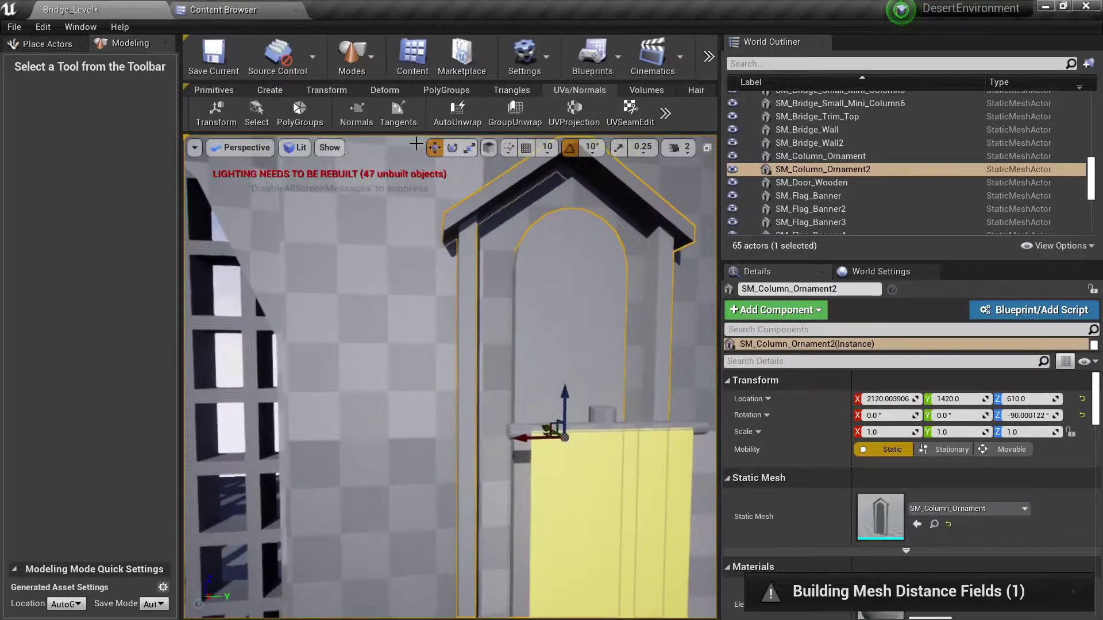
pyautogui.click(305, 126)
pyautogui.click(233, 114)
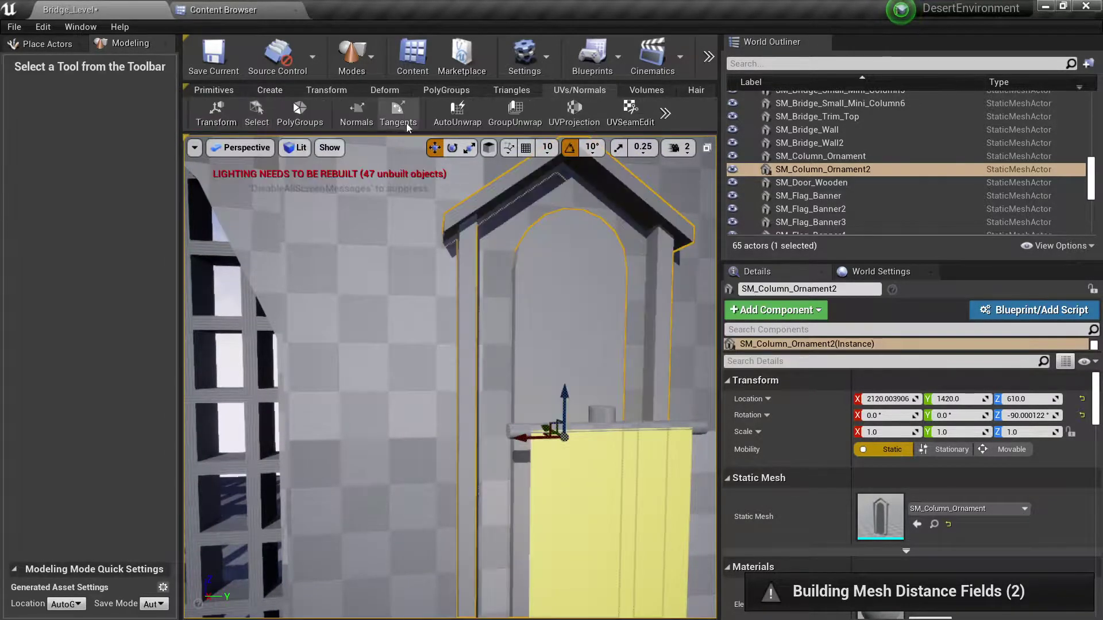
# - Try unwrapping the column ornament's UVs by PolyGroup with the Exp Map and Conformal unwrap types
pyautogui.click(499, 115)
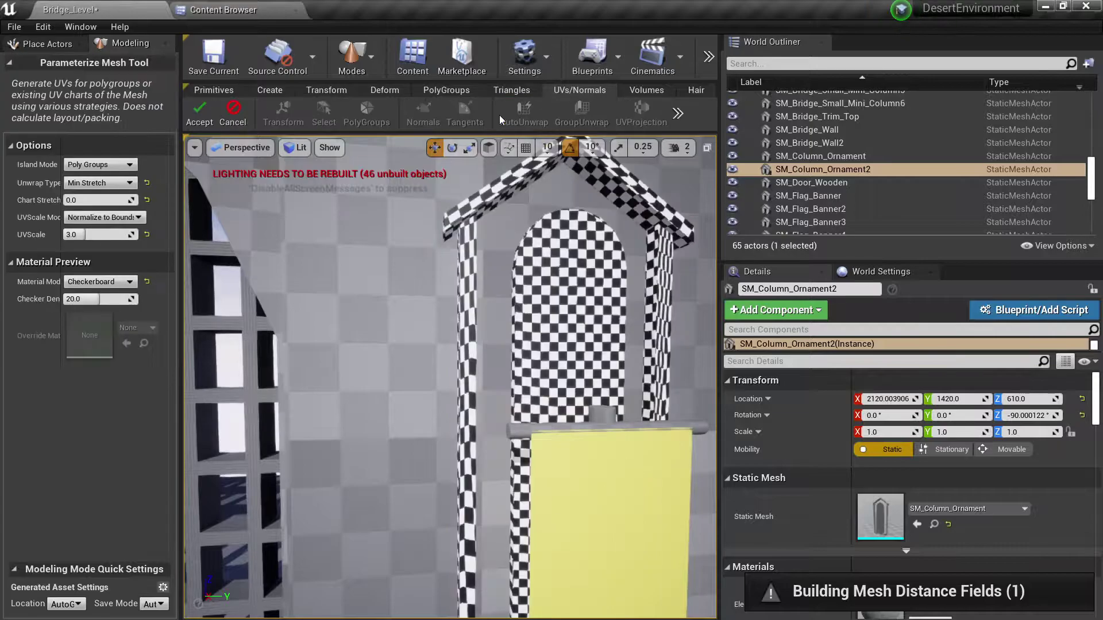
pyautogui.moveTo(450, 377); pyautogui.dragTo(535, 376, button='right')
pyautogui.click(97, 183)
pyautogui.click(97, 198)
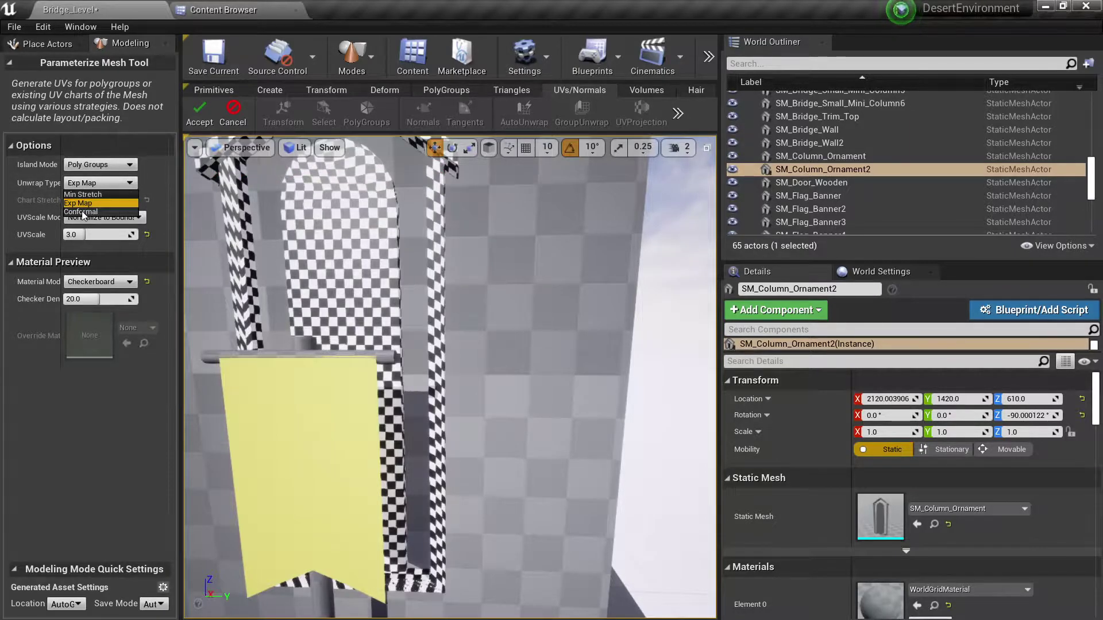
pyautogui.click(82, 212)
pyautogui.moveTo(402, 374); pyautogui.dragTo(239, 191, button='right')
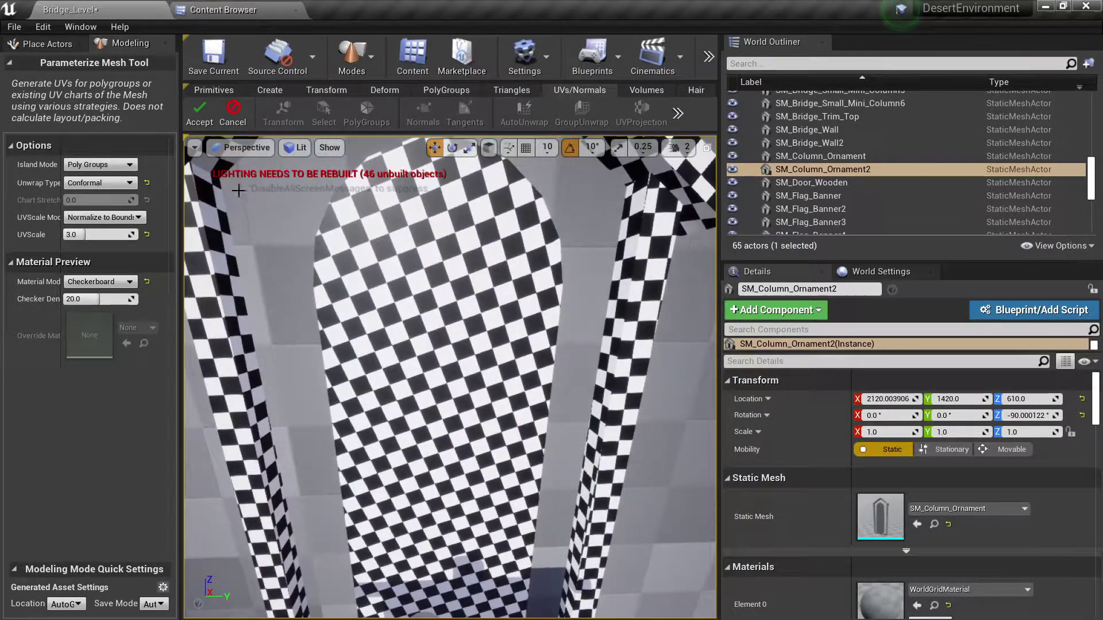
pyautogui.click(92, 195)
pyautogui.click(101, 184)
pyautogui.click(242, 116)
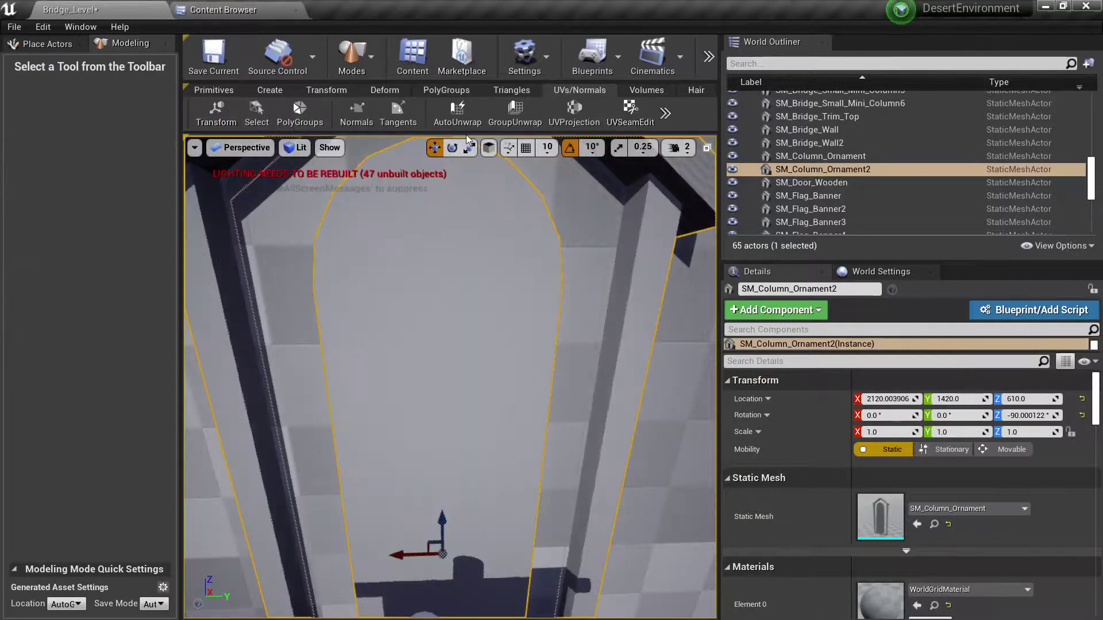
# - Auto-unwrap the column ornament with chart stretch at about 0.82 and the UV scale mode Normalize to World, and accept
pyautogui.click(450, 116)
pyautogui.scroll(-5, 418, 292)
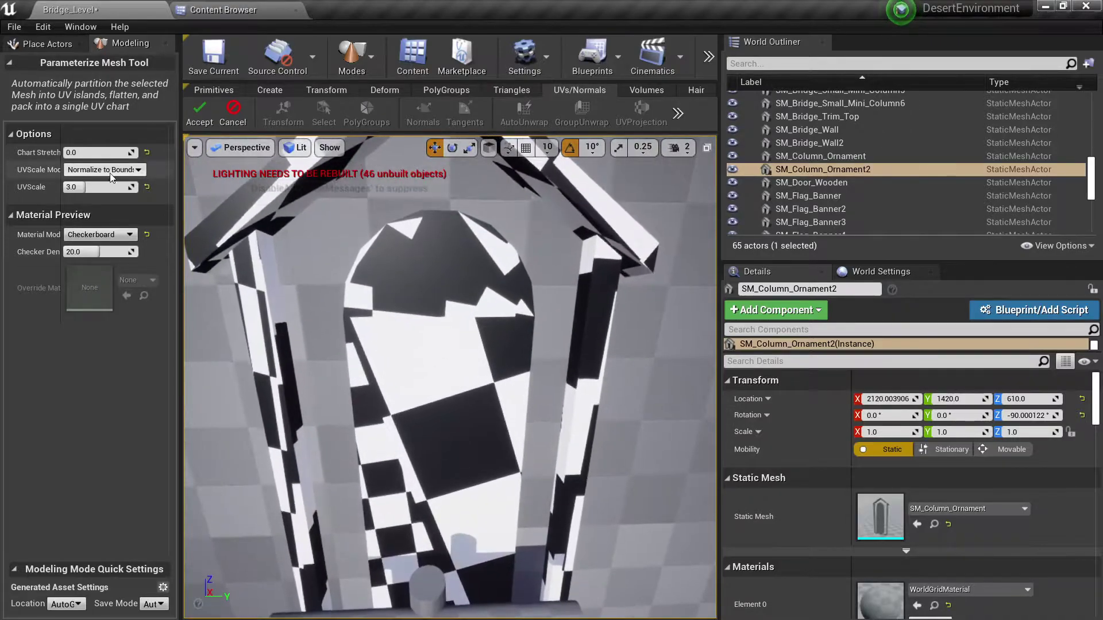
pyautogui.moveTo(88, 153); pyautogui.dragTo(102, 153)
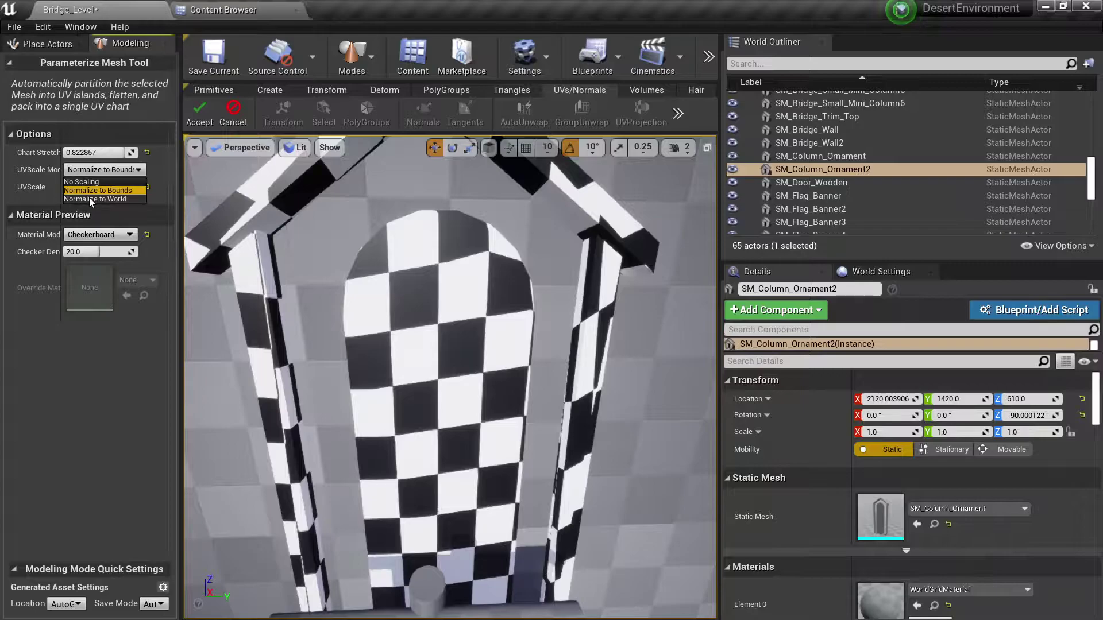
pyautogui.click(88, 198)
pyautogui.press('f')
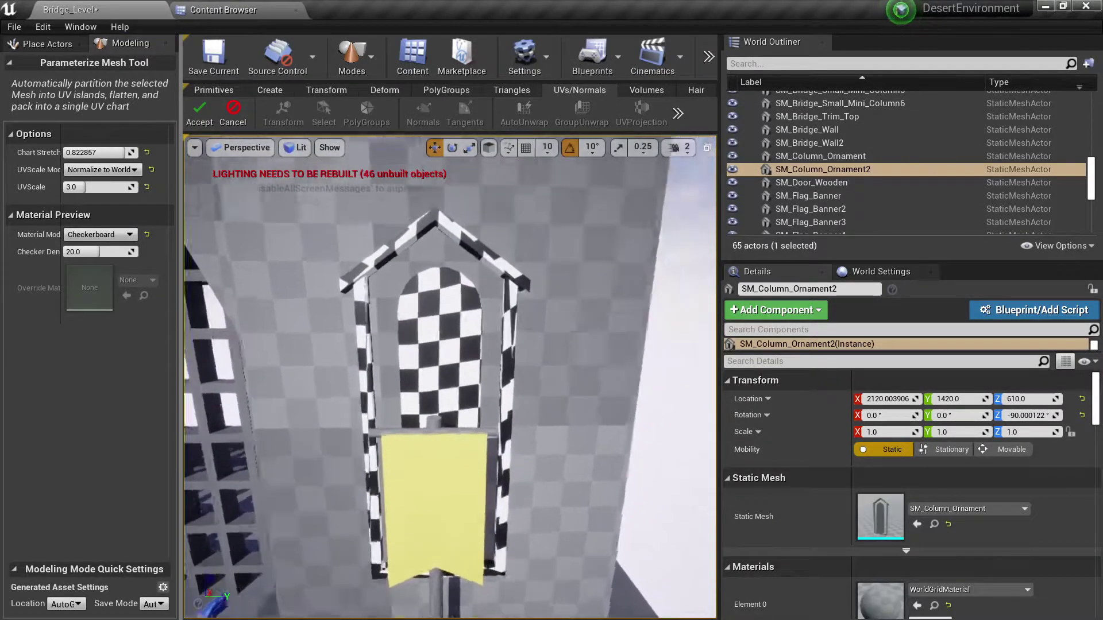
pyautogui.click(200, 115)
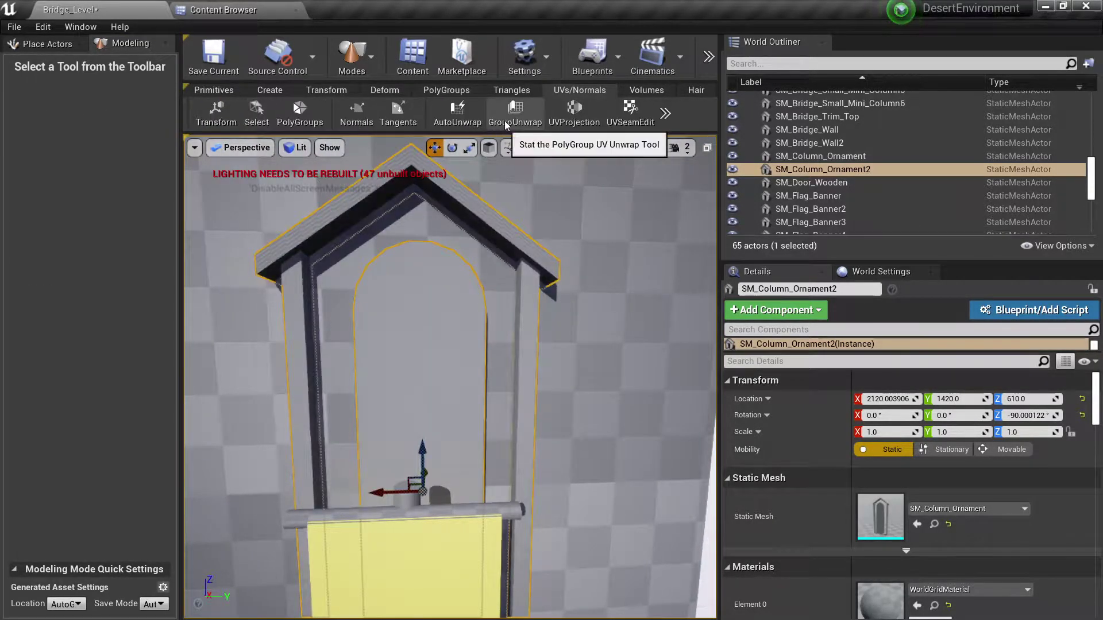
# - Project the column ornament's UVs with a Cube projection, adjust the projection dimensions for an even checker pattern, and accept
pyautogui.click(561, 115)
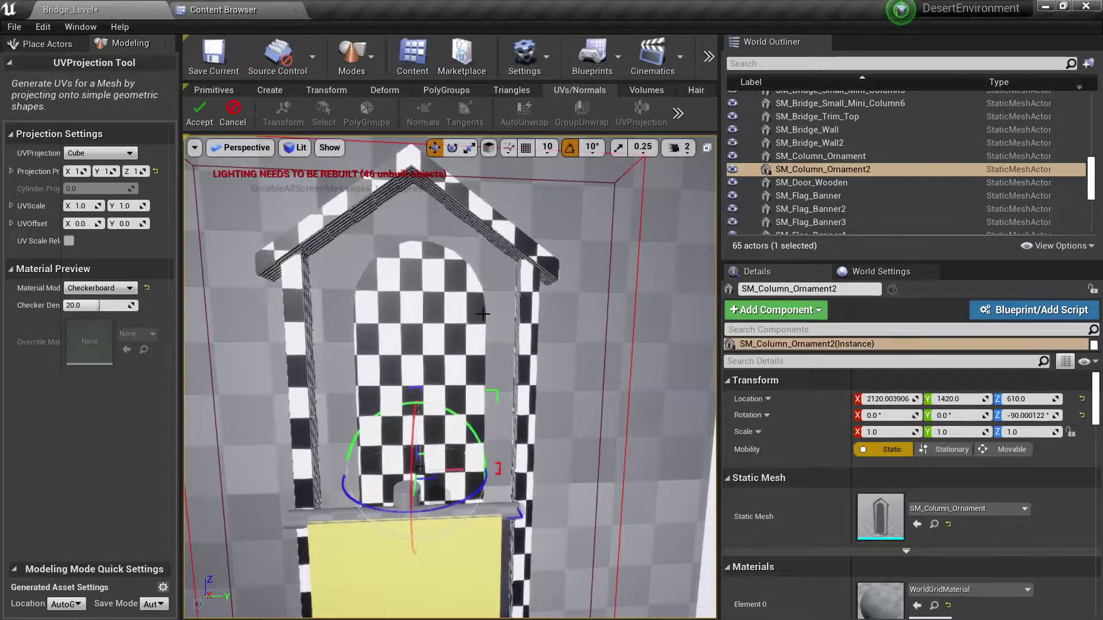
pyautogui.scroll(5, 450, 378)
pyautogui.scroll(-5, 410, 406)
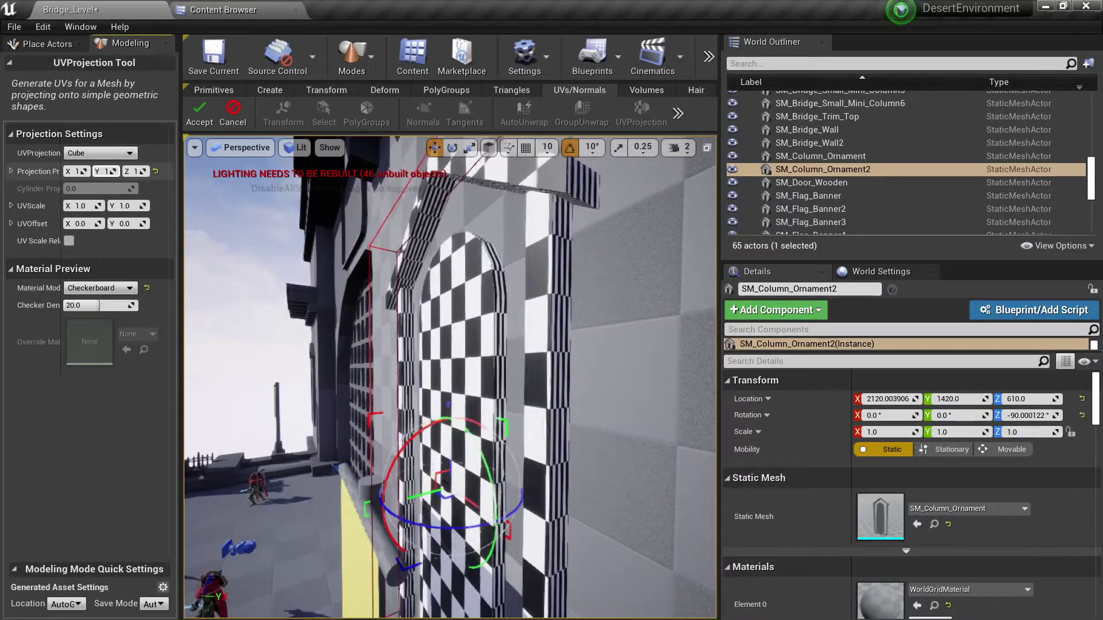
pyautogui.moveTo(80, 172); pyautogui.dragTo(132, 172)
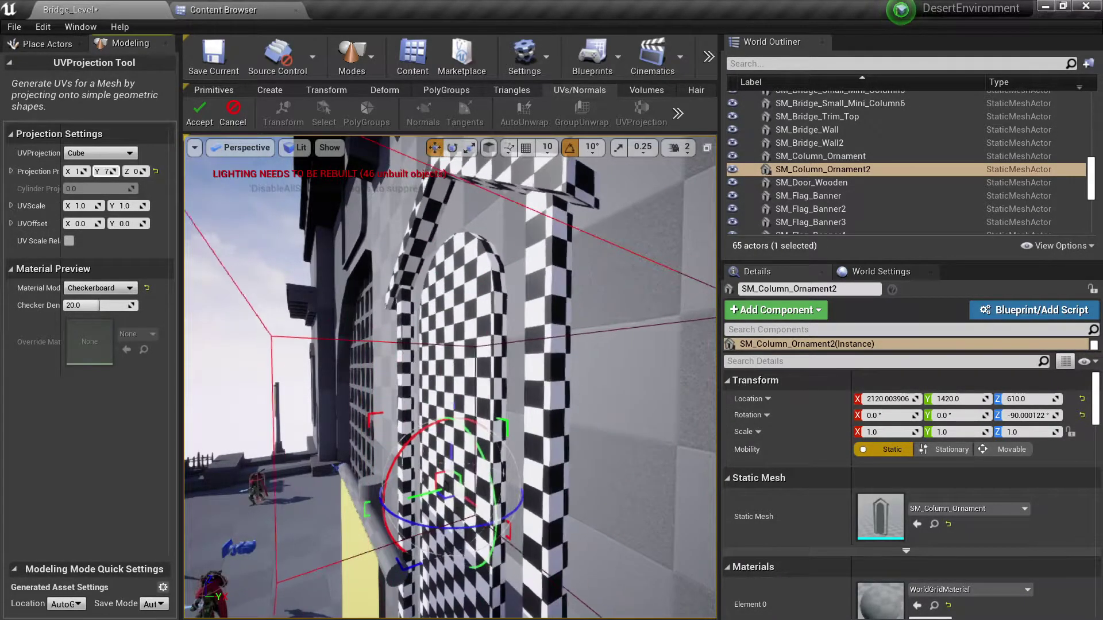
pyautogui.moveTo(368, 321); pyautogui.dragTo(287, 188, button='right')
pyautogui.click(201, 115)
# - Select the gate column balcony, project its UVs with a Cube projection using adjusted projection dimensions, and accept
pyautogui.moveTo(344, 288); pyautogui.dragTo(374, 241, button='right')
pyautogui.click(506, 411)
pyautogui.moveTo(506, 411)
pyautogui.mouseDown(button='right')
pyautogui.moveTo(476, 436)
pyautogui.moveTo(497, 420)
pyautogui.mouseUp(button='right')
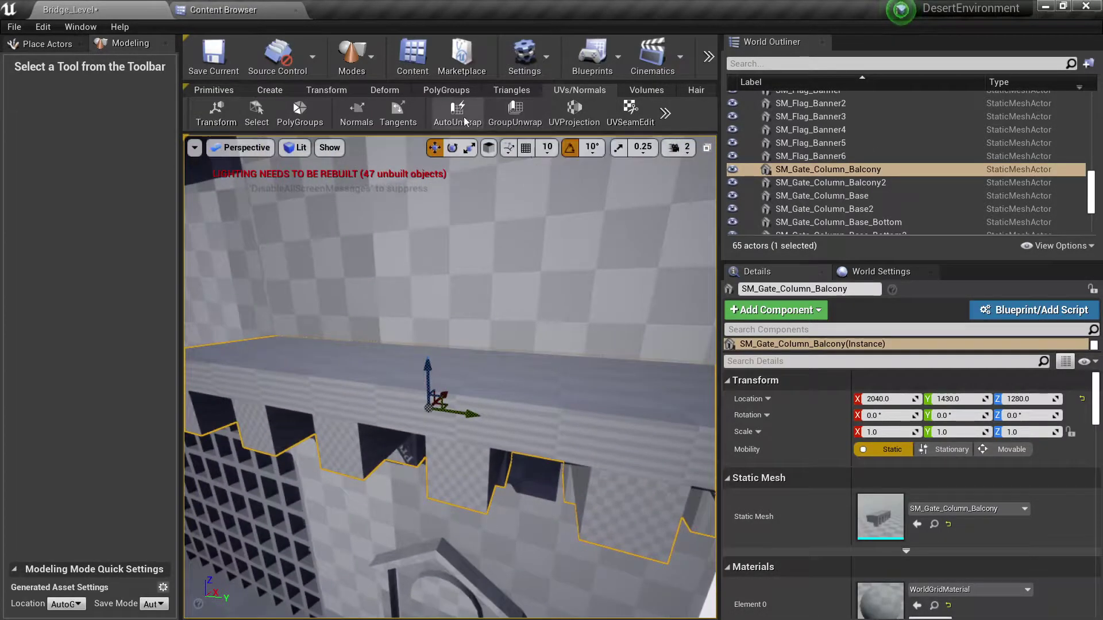
pyautogui.click(574, 112)
pyautogui.moveTo(448, 345)
pyautogui.mouseDown(button='right')
pyautogui.moveTo(425, 356)
pyautogui.moveTo(437, 351)
pyautogui.mouseUp(button='right')
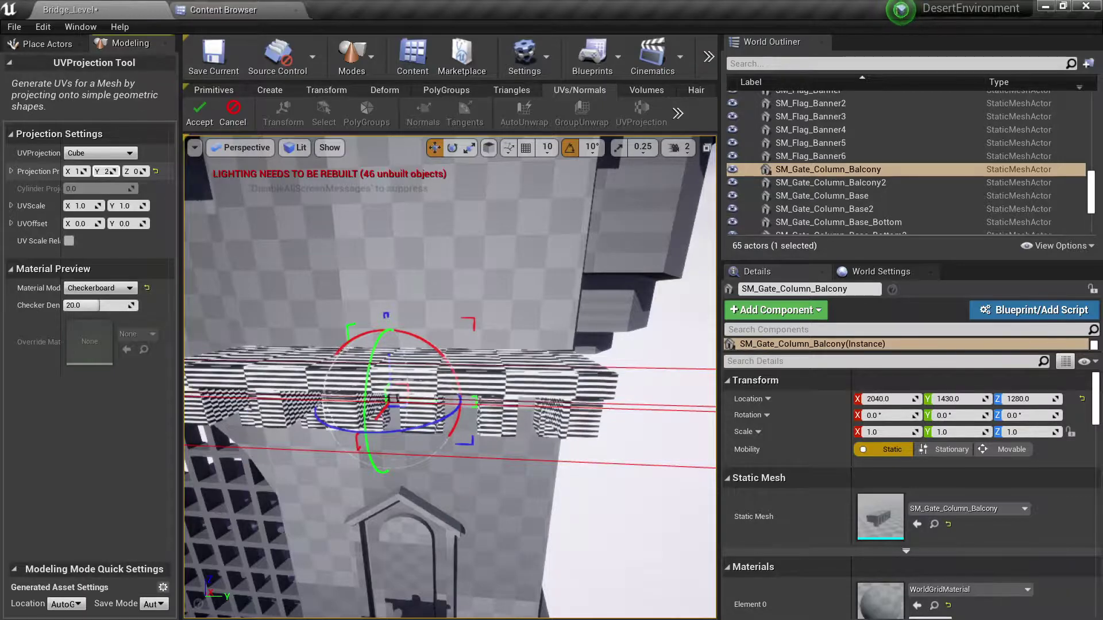
pyautogui.moveTo(230, 251); pyautogui.dragTo(293, 336, button='right')
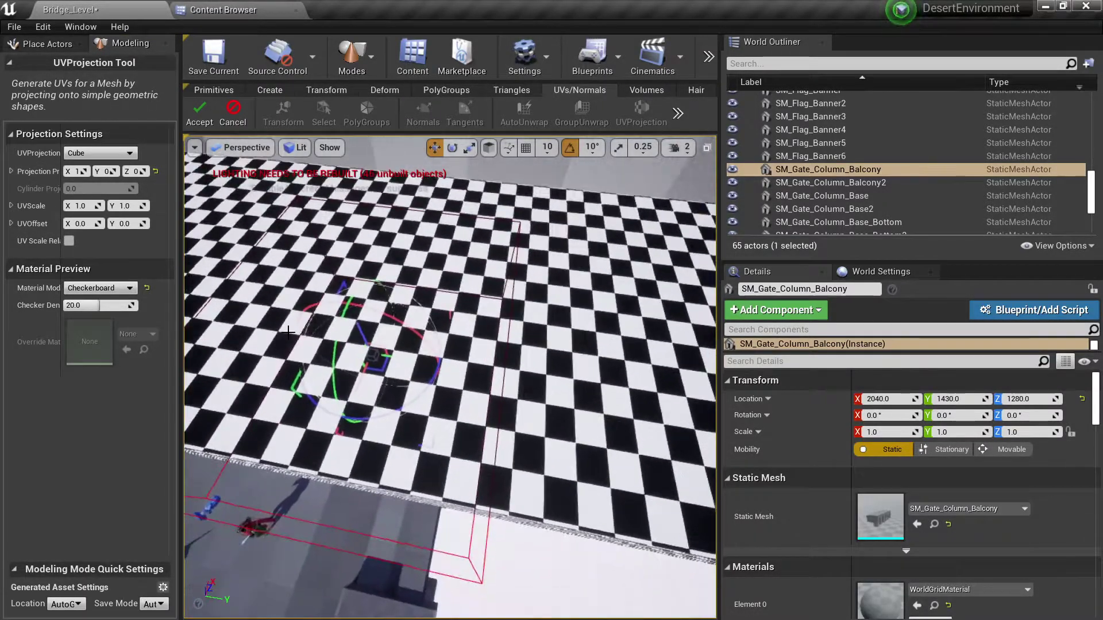
pyautogui.moveTo(105, 171)
pyautogui.mouseDown()
pyautogui.moveTo(95, 172)
pyautogui.moveTo(118, 171)
pyautogui.mouseUp()
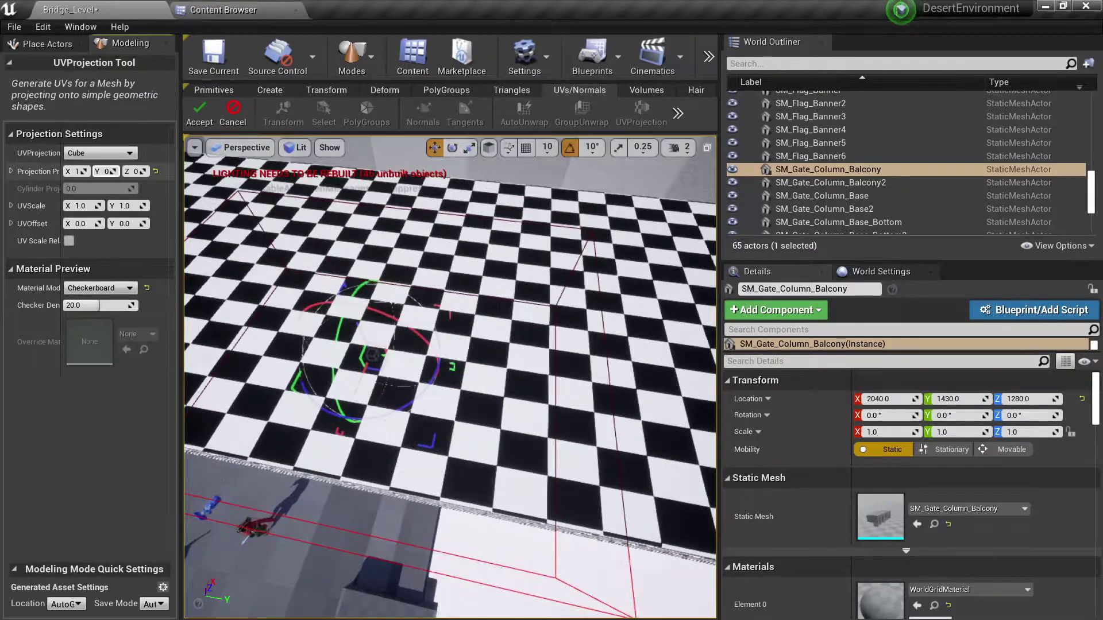
pyautogui.moveTo(220, 268); pyautogui.dragTo(227, 228, button='right')
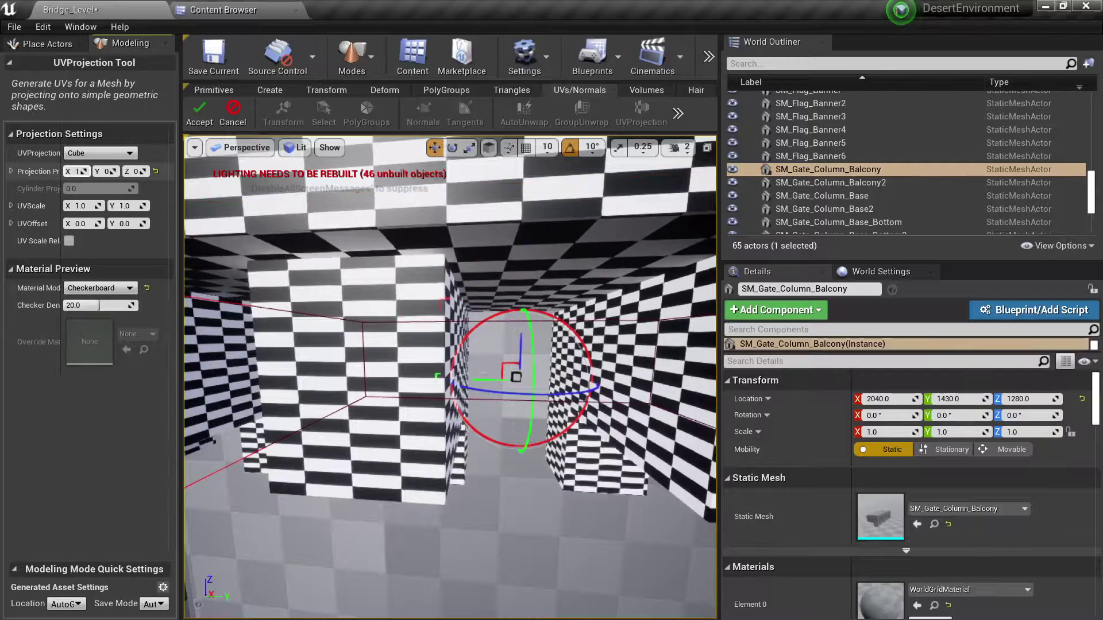
pyautogui.moveTo(148, 173)
pyautogui.mouseDown()
pyautogui.moveTo(171, 172)
pyautogui.moveTo(162, 172)
pyautogui.mouseUp()
pyautogui.moveTo(222, 247)
pyautogui.mouseDown(button='right')
pyautogui.moveTo(220, 273)
pyautogui.moveTo(222, 252)
pyautogui.moveTo(204, 247)
pyautogui.mouseUp(button='right')
pyautogui.click(201, 112)
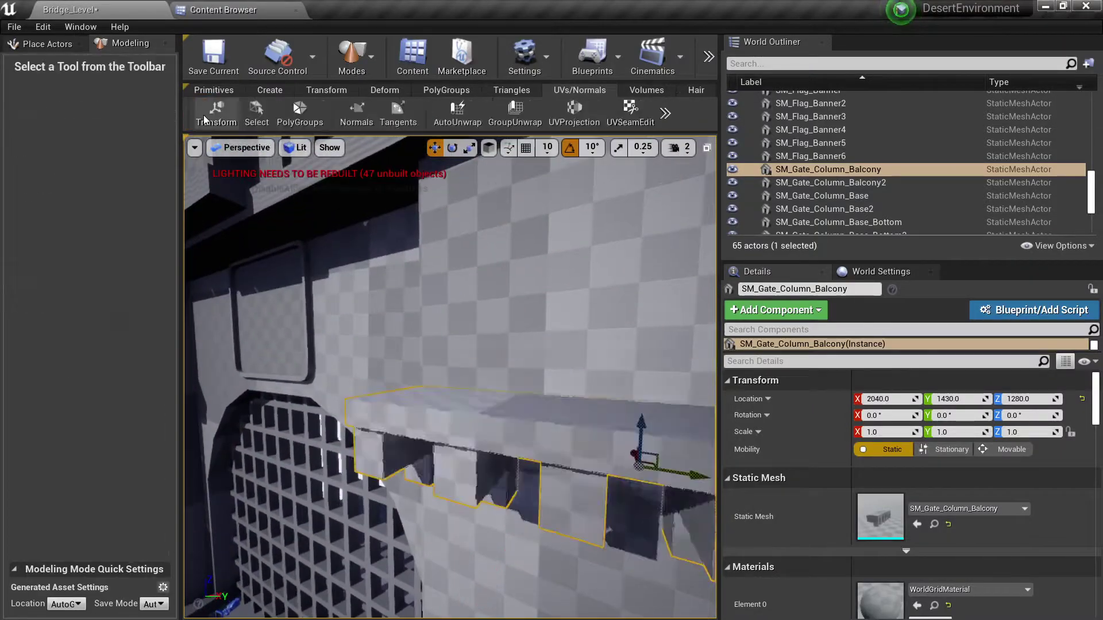
# - Select the bridge's top trim with the sloped roof, project its UVs with a Cube projection, and accept
pyautogui.moveTo(459, 259)
pyautogui.mouseDown(button='right')
pyautogui.moveTo(447, 252)
pyautogui.moveTo(465, 256)
pyautogui.moveTo(460, 247)
pyautogui.mouseUp(button='right')
pyautogui.click(453, 258)
pyautogui.moveTo(489, 352); pyautogui.dragTo(490, 353, button='right')
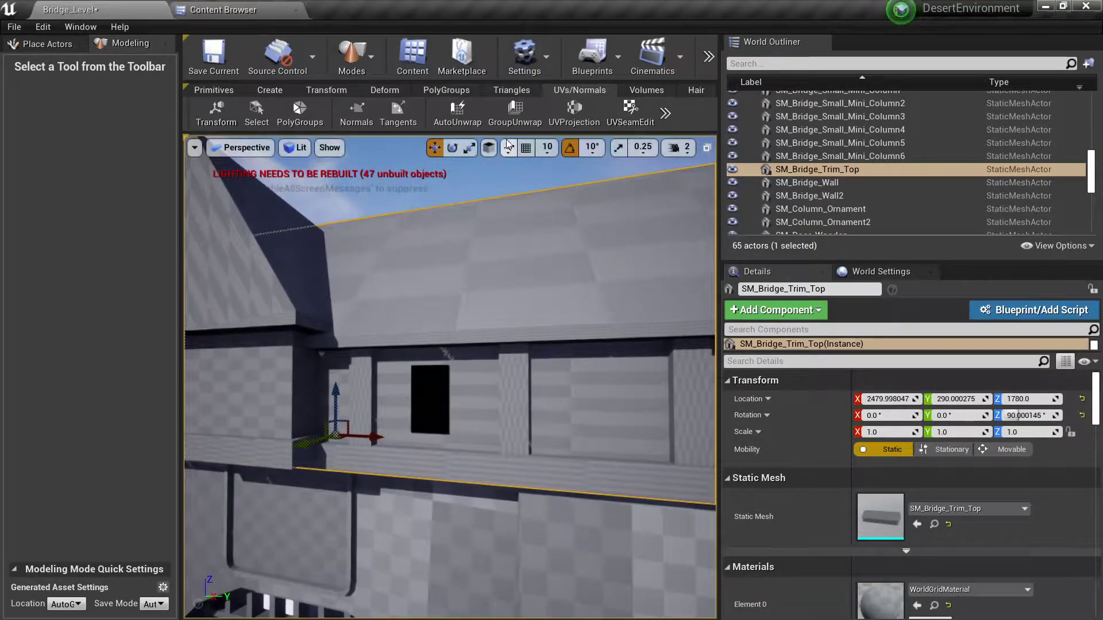
pyautogui.click(569, 112)
pyautogui.moveTo(530, 315); pyautogui.dragTo(361, 324, button='right')
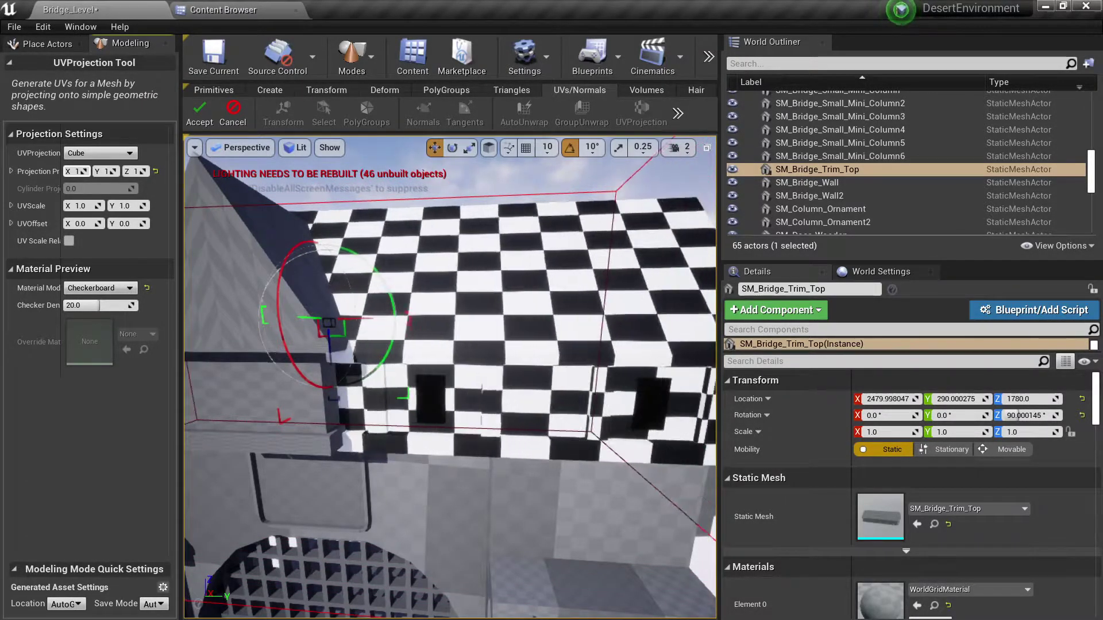
pyautogui.moveTo(450, 377); pyautogui.dragTo(458, 339, button='right')
pyautogui.click(192, 113)
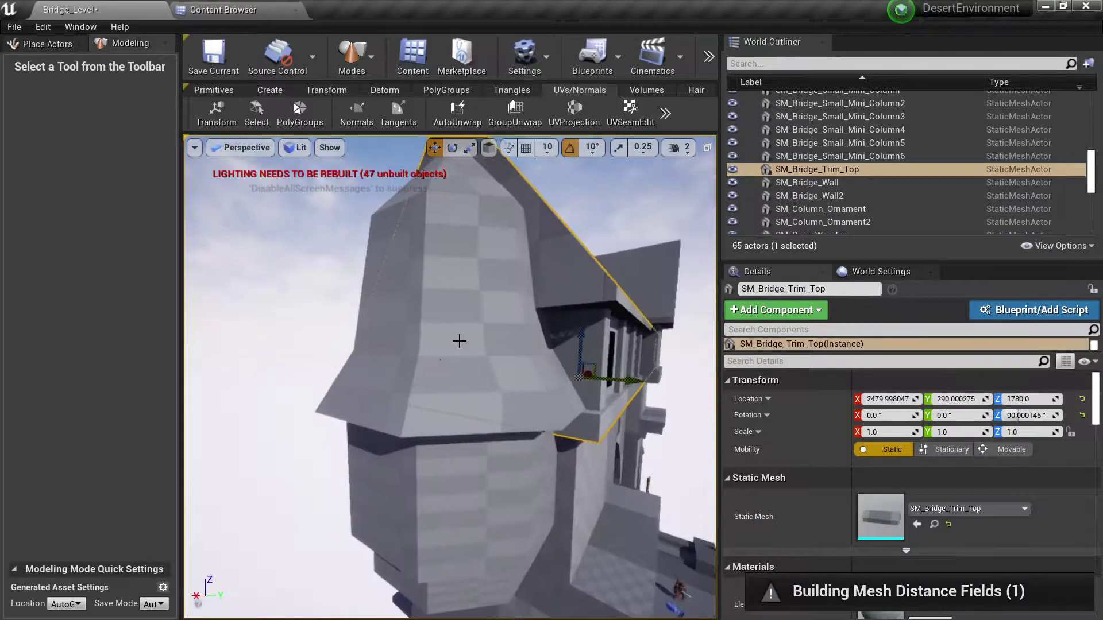
# - Select the big tower balcony and try projecting its UVs with a different projection shape and changed projection dimensions
pyautogui.click(469, 354)
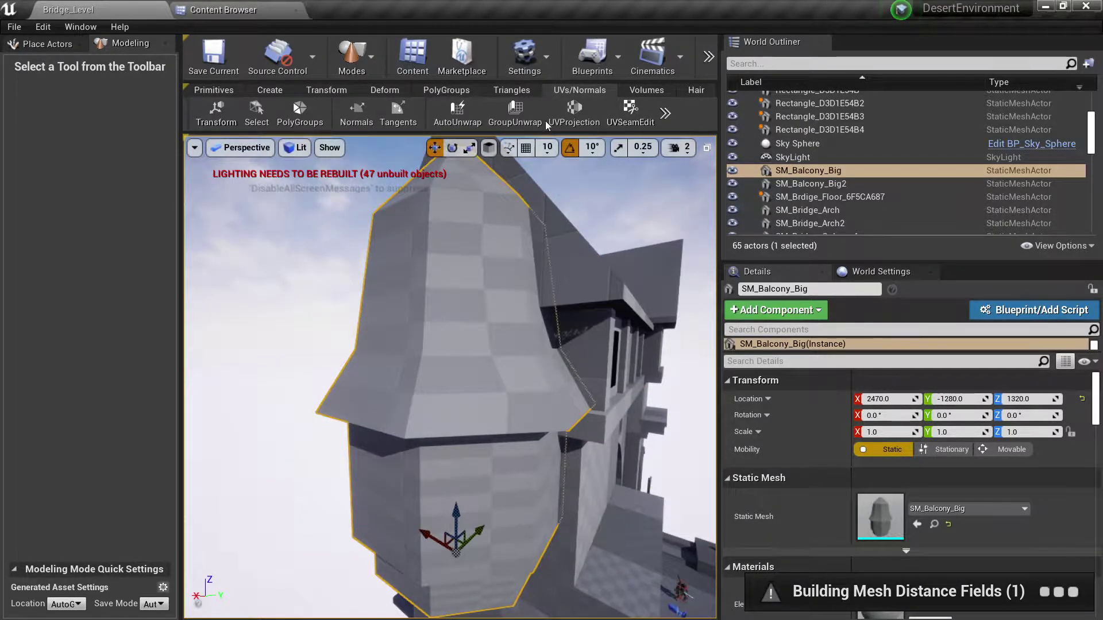
pyautogui.click(577, 115)
pyautogui.moveTo(448, 345)
pyautogui.mouseDown(button='right')
pyautogui.moveTo(436, 299)
pyautogui.moveTo(382, 325)
pyautogui.moveTo(437, 431)
pyautogui.moveTo(436, 356)
pyautogui.mouseUp(button='right')
pyautogui.click(100, 154)
pyautogui.click(93, 173)
pyautogui.moveTo(138, 171); pyautogui.dragTo(70, 171)
pyautogui.moveTo(632, 448)
pyautogui.mouseDown(button='right')
pyautogui.moveTo(634, 520)
pyautogui.moveTo(634, 460)
pyautogui.mouseUp(button='right')
pyautogui.click(202, 118)
# - Generate the big balcony's PolyGroups by Face Normal Deviation at angle tolerance 60, and accept
pyautogui.moveTo(508, 156)
pyautogui.mouseDown(button='right')
pyautogui.moveTo(508, 167)
pyautogui.moveTo(507, 156)
pyautogui.mouseUp(button='right')
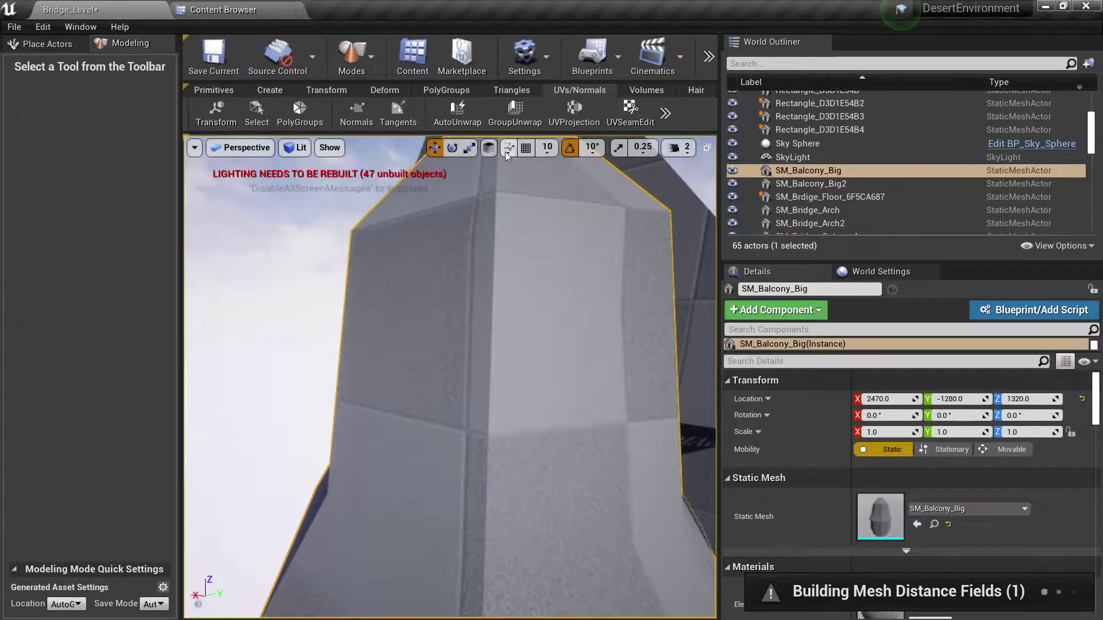
pyautogui.click(300, 115)
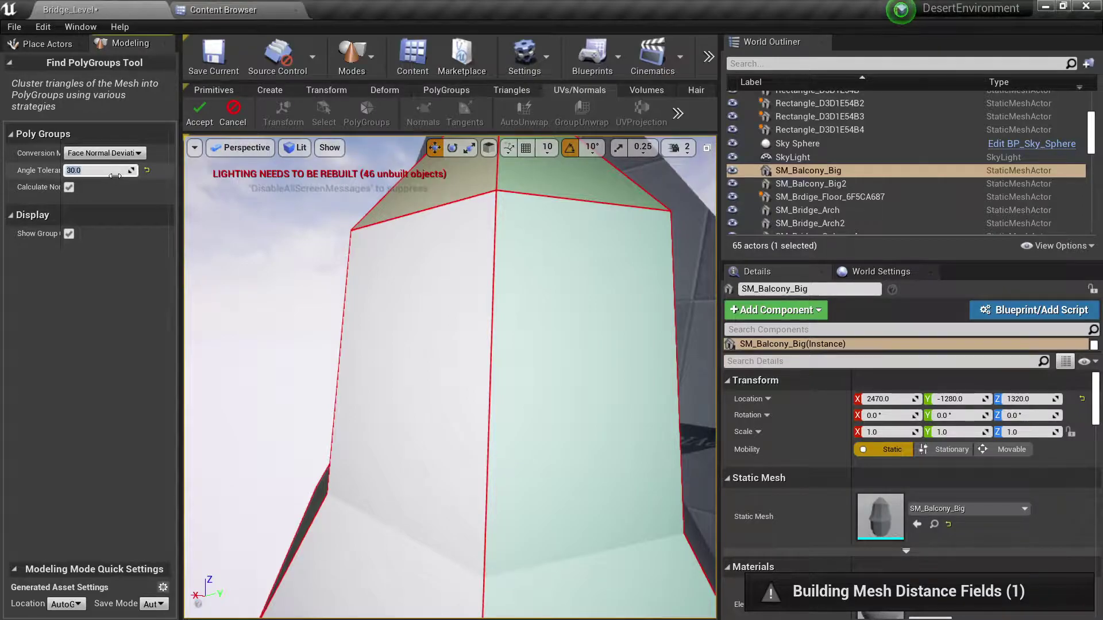
pyautogui.moveTo(416, 275)
pyautogui.mouseDown(button='right')
pyautogui.moveTo(431, 293)
pyautogui.moveTo(416, 275)
pyautogui.mouseUp(button='right')
pyautogui.write('60')
pyautogui.press('Return')
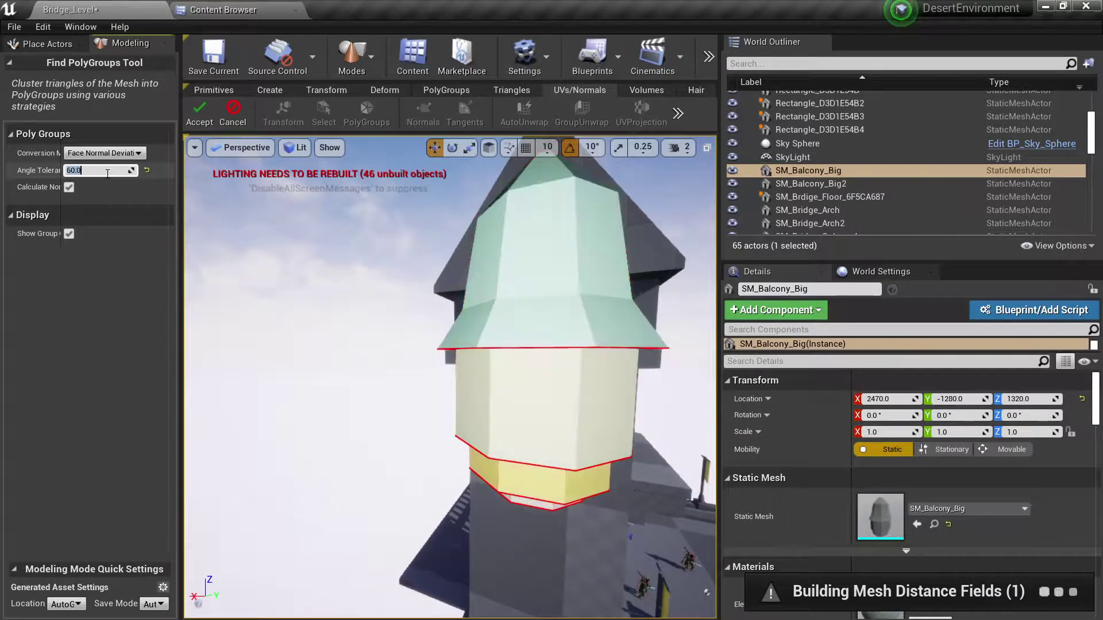
pyautogui.moveTo(328, 156); pyautogui.dragTo(310, 161, button='right')
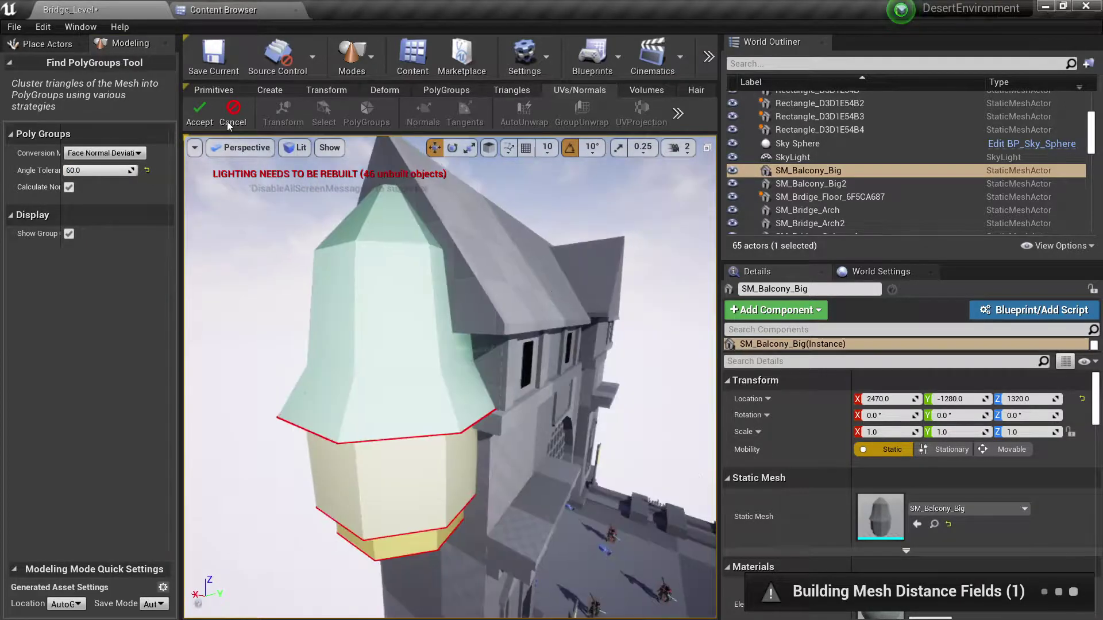
pyautogui.click(199, 114)
# - Unwrap the big balcony's UVs by PolyGroup with the Conformal unwrap type and UV scale 0.001, after comparing Exp Map, and accept
pyautogui.click(517, 113)
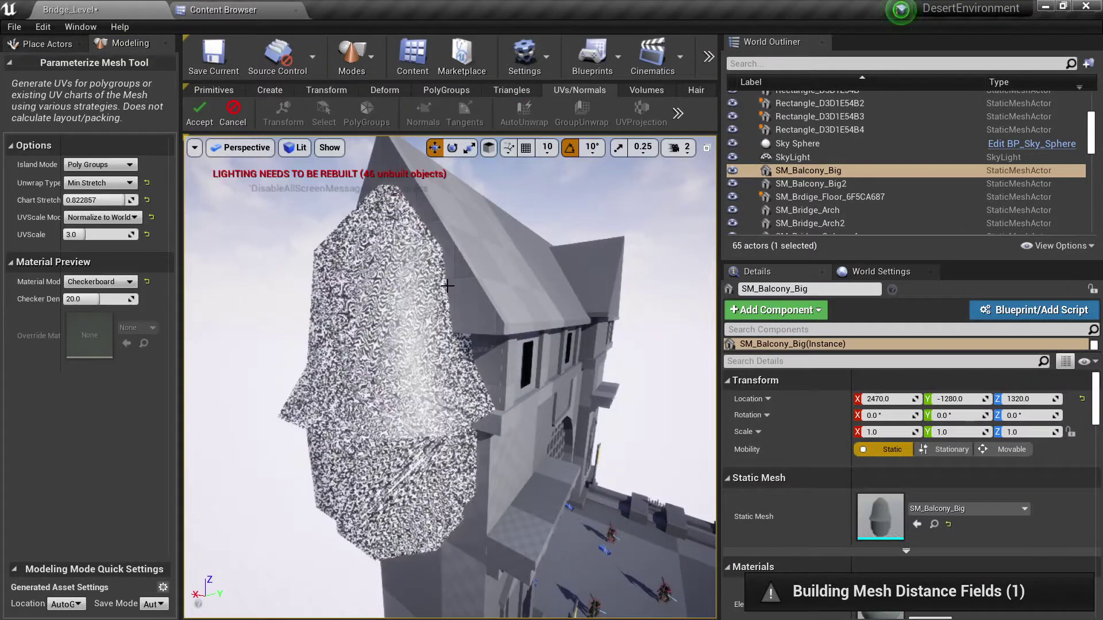
pyautogui.click(97, 183)
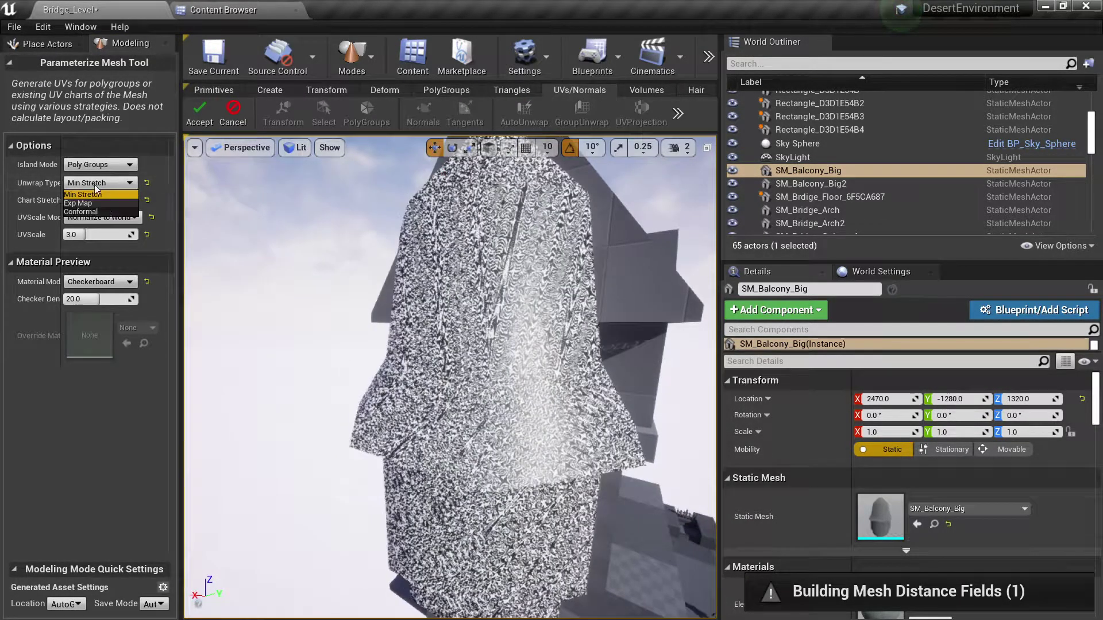
pyautogui.click(105, 216)
pyautogui.click(122, 236)
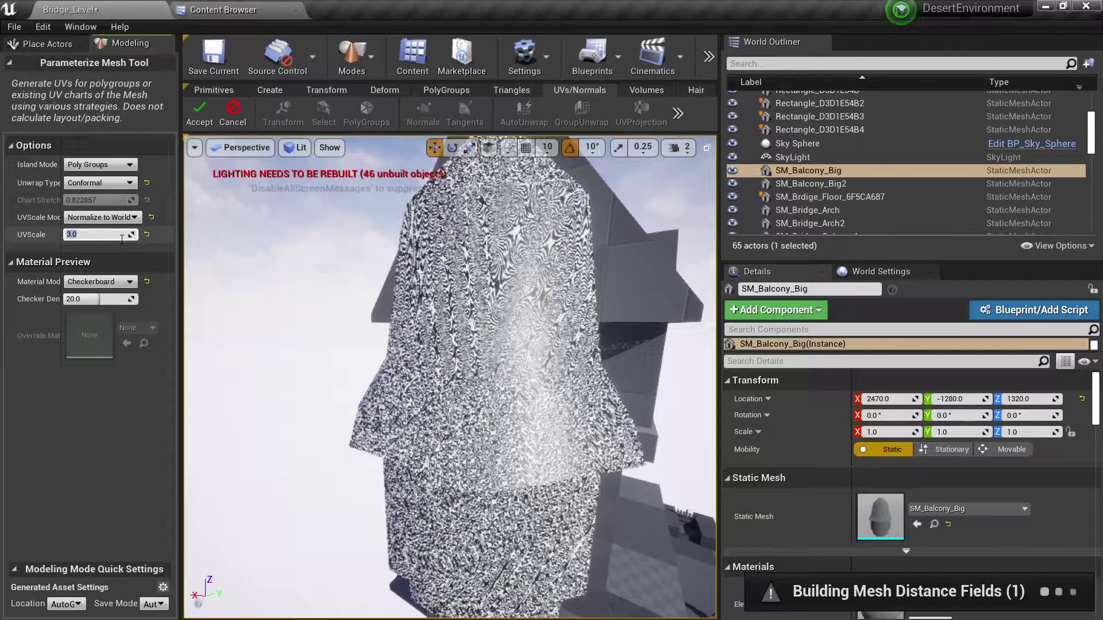
pyautogui.write('1.0')
pyautogui.press('Return')
pyautogui.moveTo(279, 290)
pyautogui.mouseDown(button='right')
pyautogui.moveTo(299, 284)
pyautogui.moveTo(276, 287)
pyautogui.mouseUp(button='right')
pyautogui.click(98, 183)
pyautogui.click(98, 202)
pyautogui.click(104, 184)
pyautogui.click(86, 212)
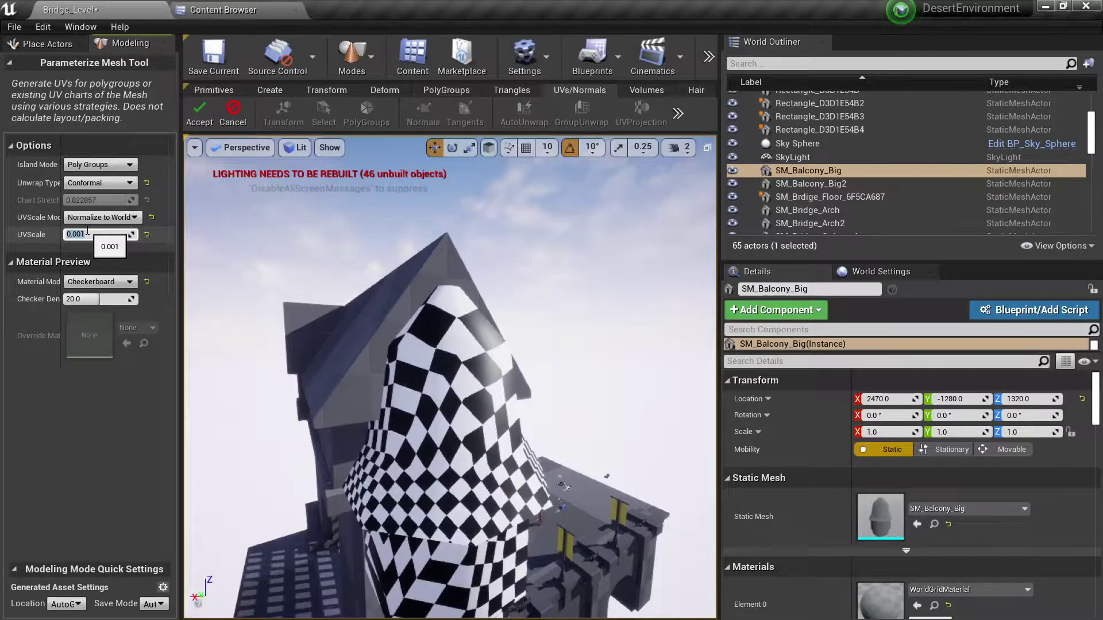
pyautogui.click(200, 113)
# - Select the front roof-top balcony, the gabled mesh projecting from the bridge roof
pyautogui.moveTo(344, 287); pyautogui.dragTo(419, 282, button='right')
pyautogui.press('Escape')
pyautogui.moveTo(473, 436); pyautogui.dragTo(495, 521, button='right')
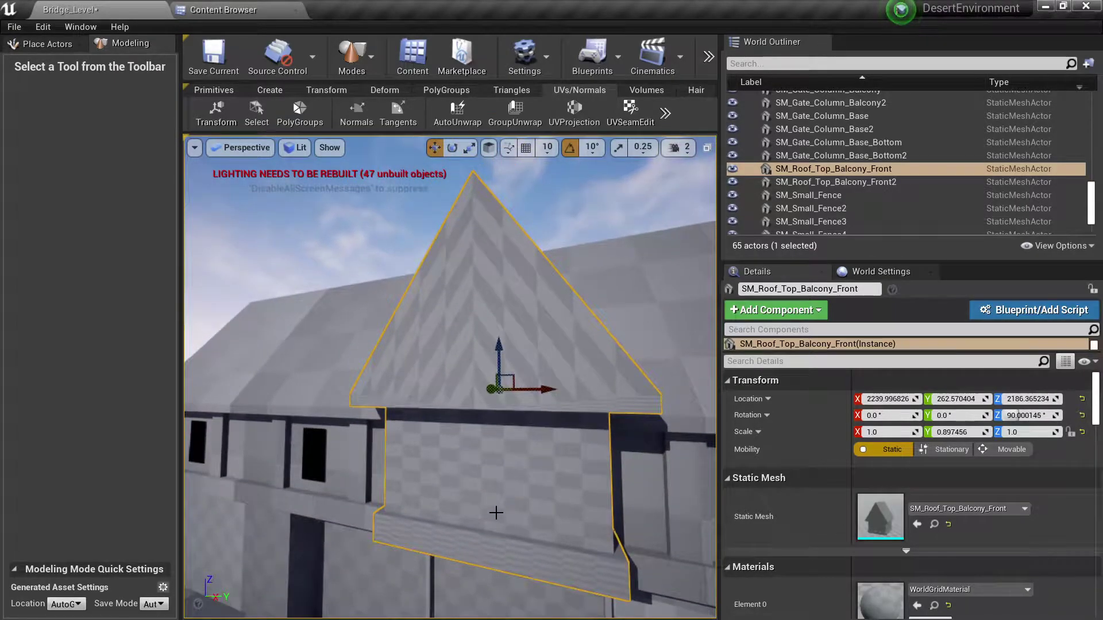
pyautogui.click(515, 112)
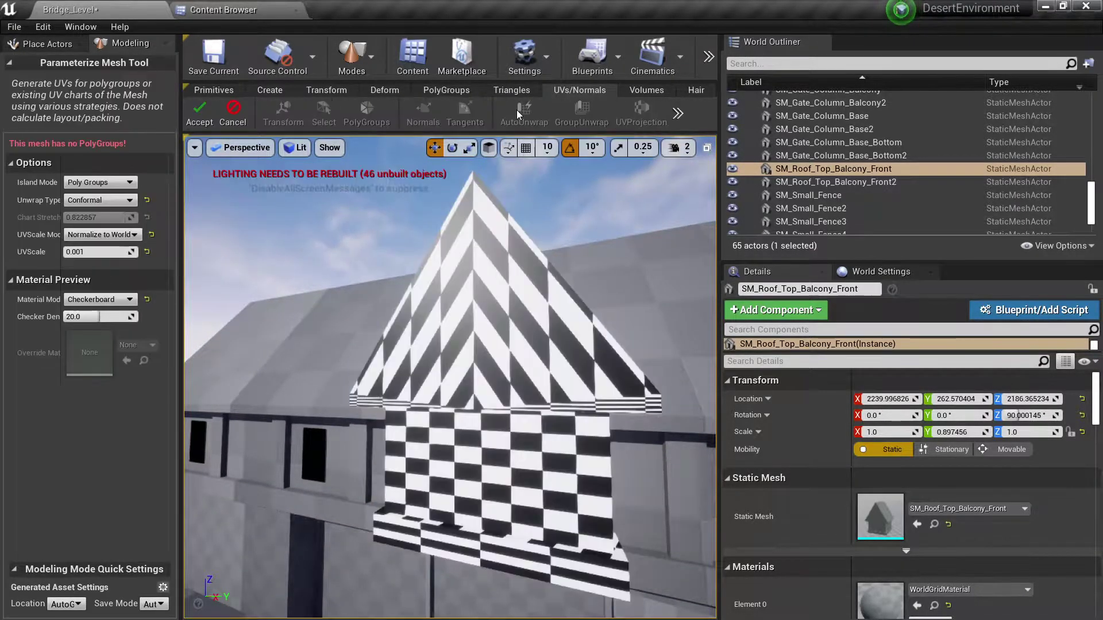
pyautogui.click(73, 183)
pyautogui.click(73, 185)
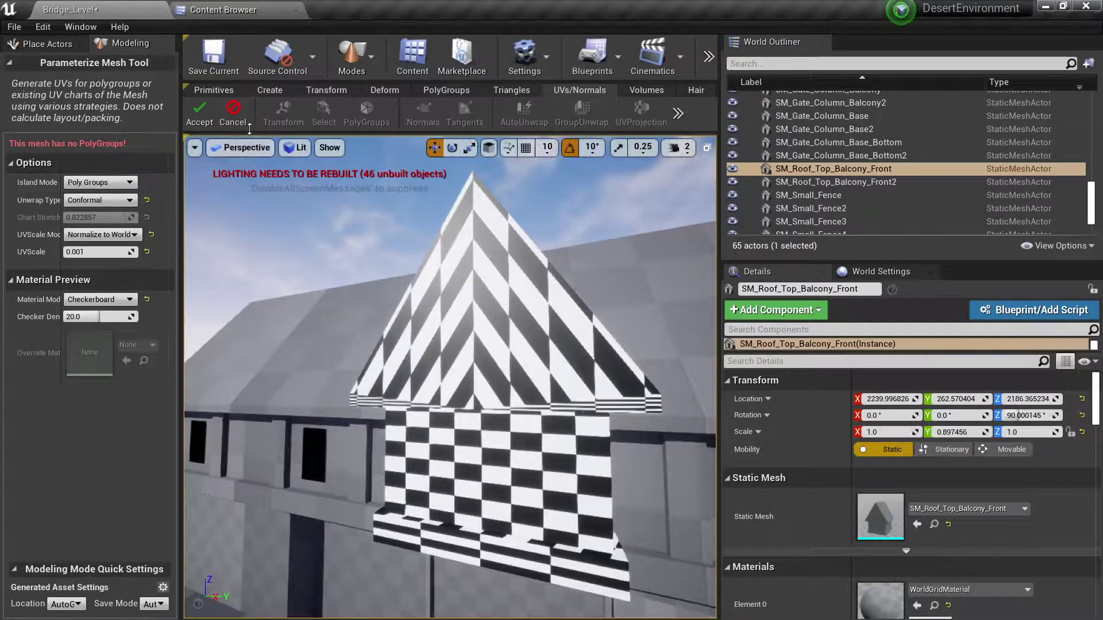
pyautogui.click(233, 113)
# - Generate the front roof-top balcony's PolyGroups at angle tolerance 60 and unwrap its UVs by group with Conformal at UV scale 0.001
pyautogui.click(306, 120)
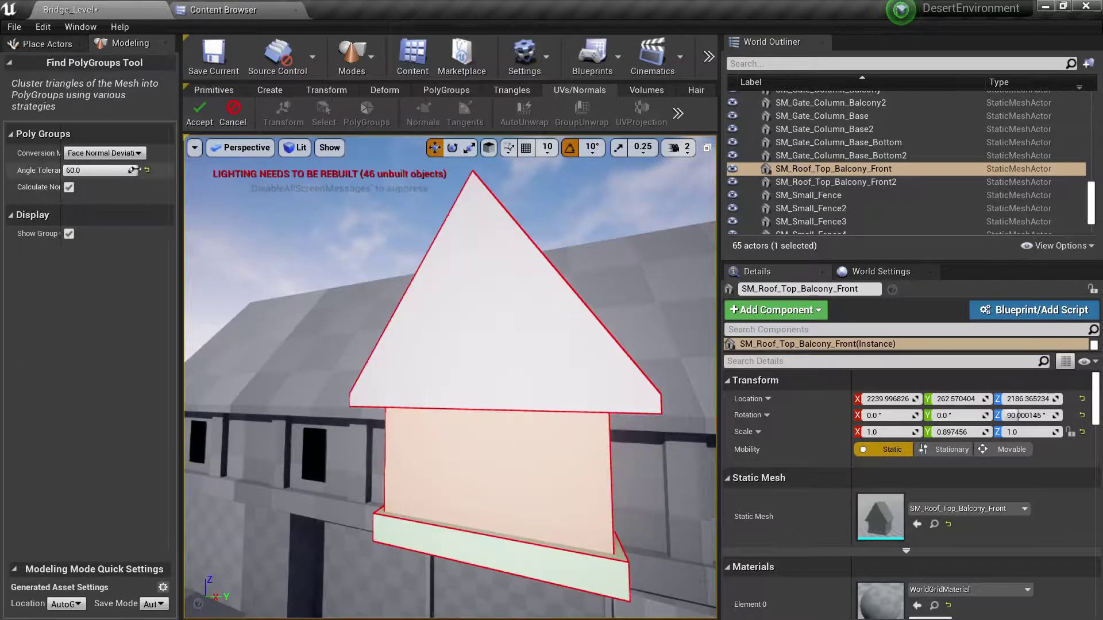
pyautogui.click(198, 114)
pyautogui.click(520, 112)
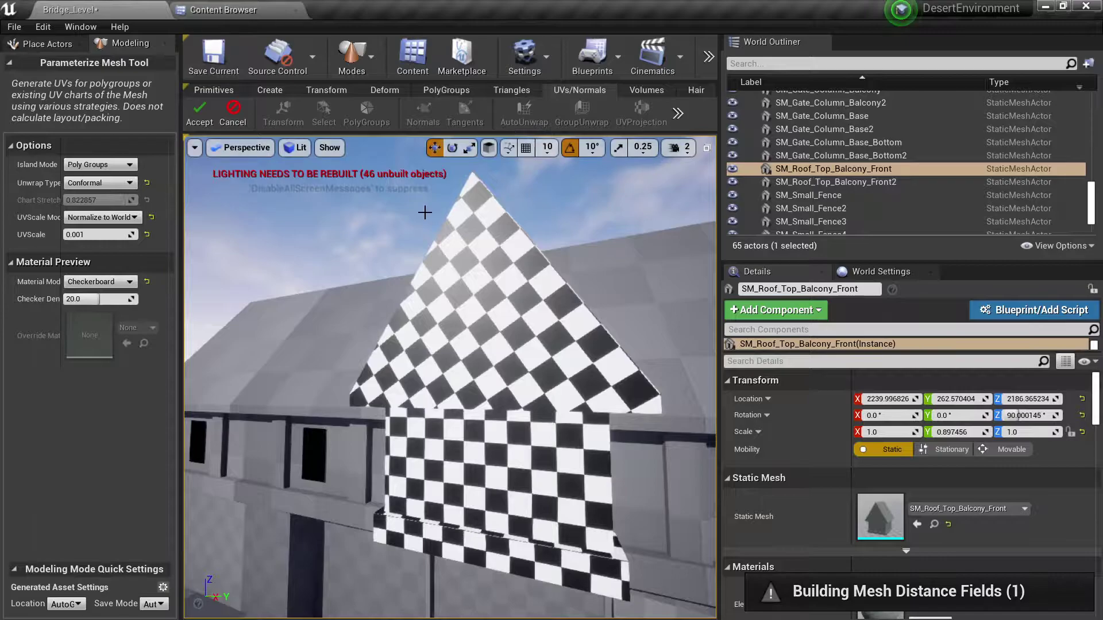
pyautogui.moveTo(480, 320); pyautogui.dragTo(345, 292, button='right')
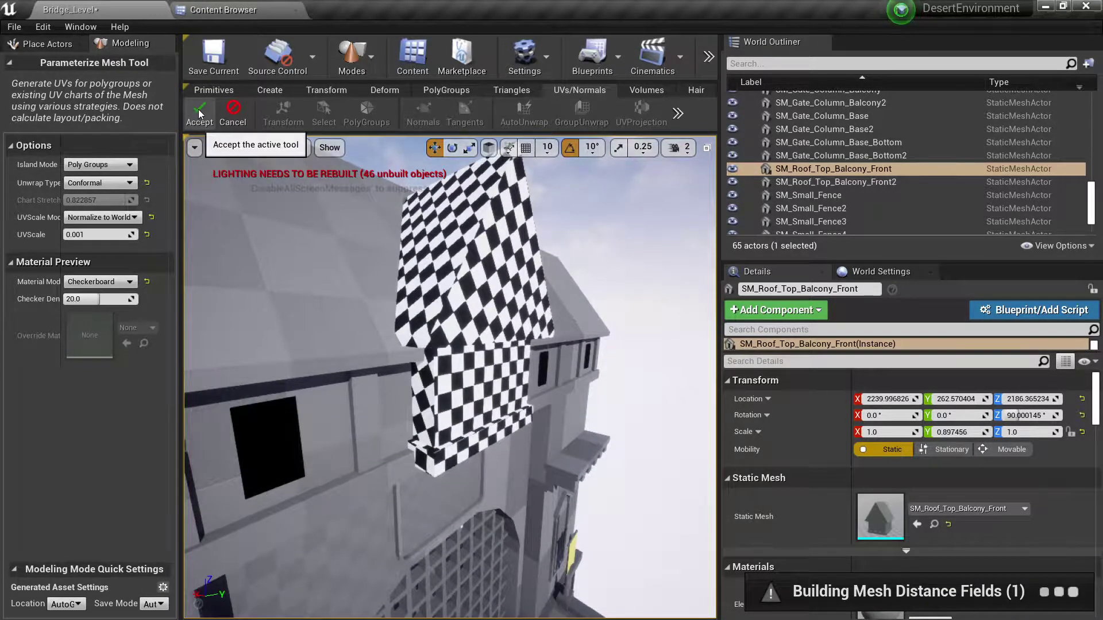
pyautogui.click(204, 112)
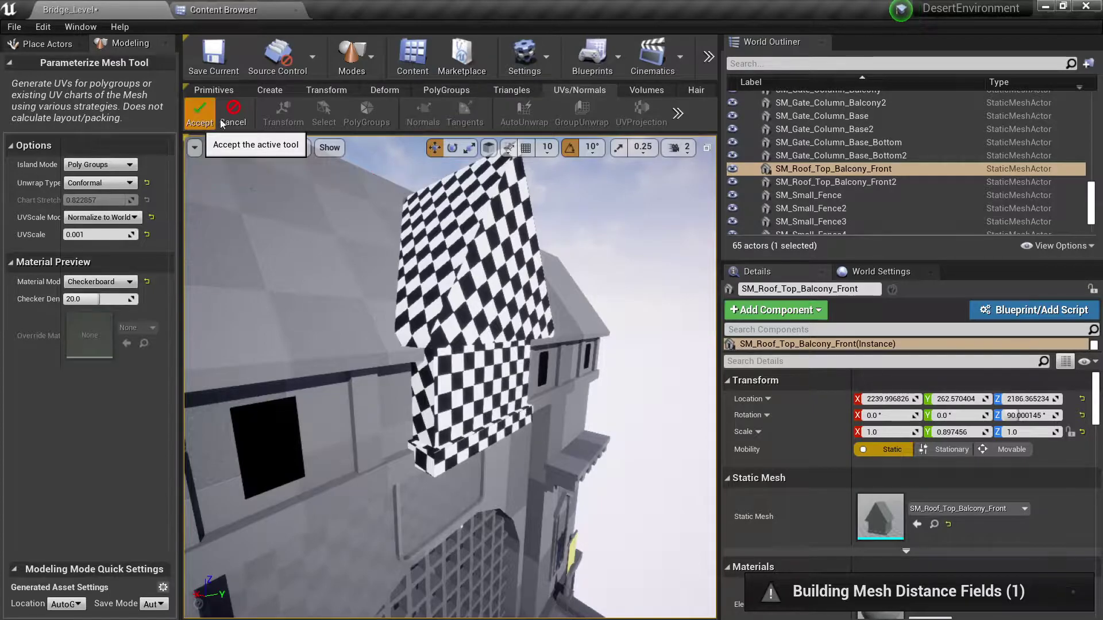
# - Clear the selection, filter the Megascans folder in the Content Browser to material instances, and search for "Brick"
pyautogui.moveTo(539, 339); pyautogui.dragTo(468, 331, button='right')
pyautogui.press('Escape')
pyautogui.moveTo(461, 436); pyautogui.dragTo(385, 499, button='right')
pyautogui.moveTo(446, 431); pyautogui.dragTo(471, 465, button='right')
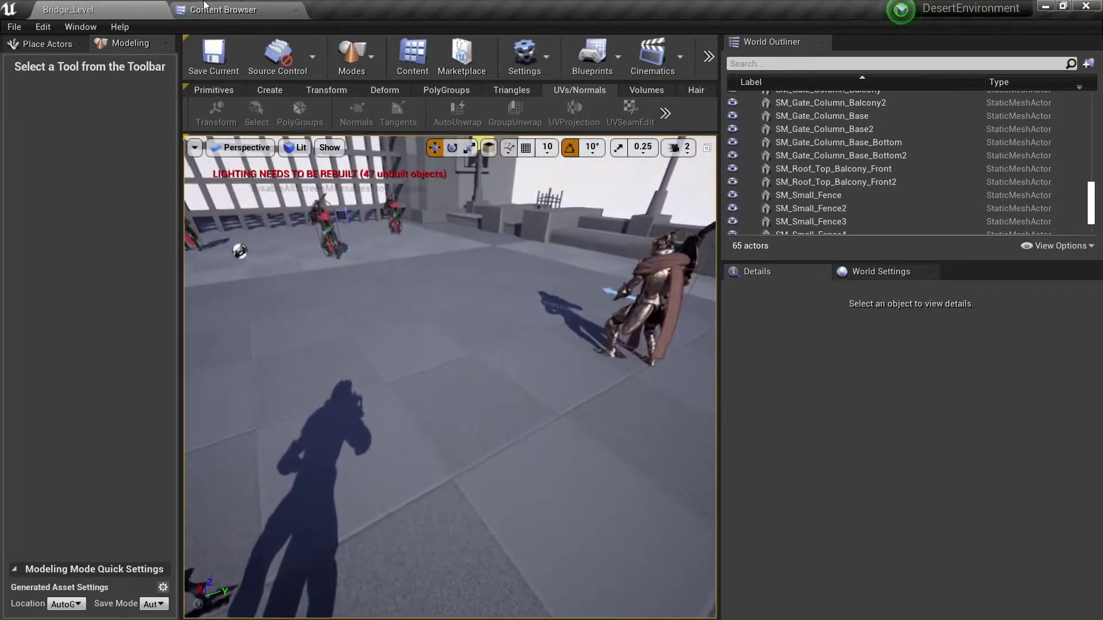
pyautogui.click(223, 10)
pyautogui.scroll(5, 105, 123)
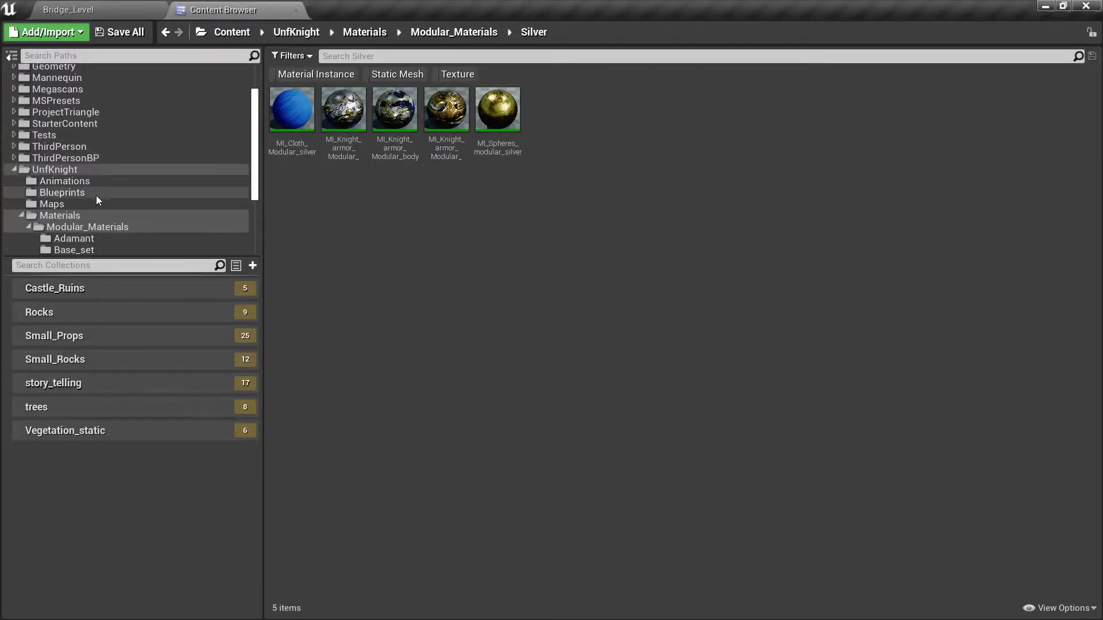
pyautogui.click(76, 134)
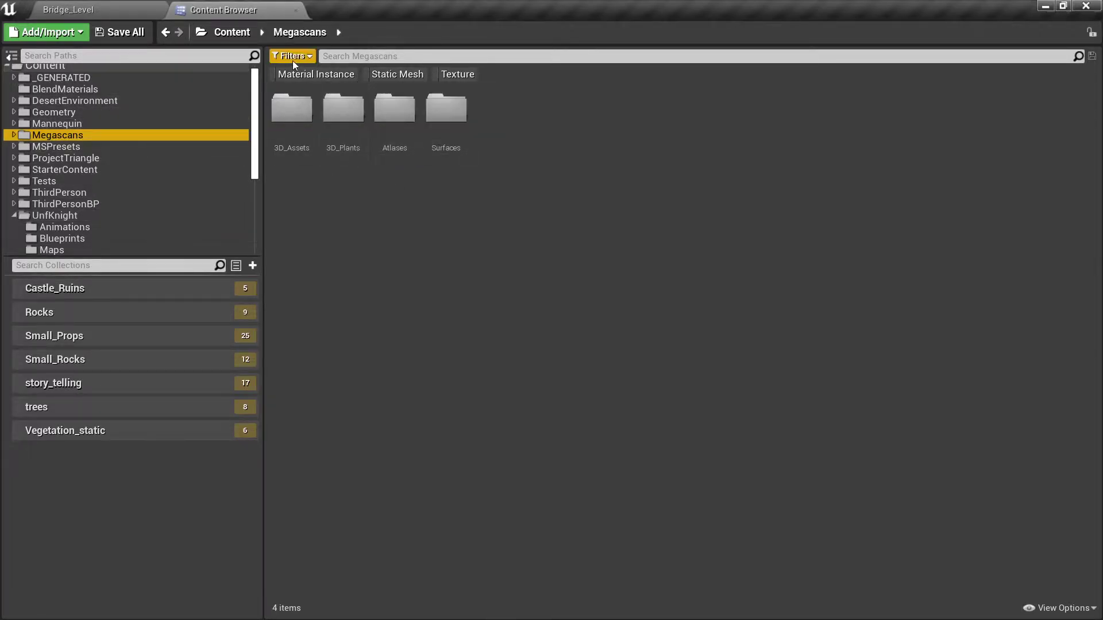
pyautogui.click(296, 76)
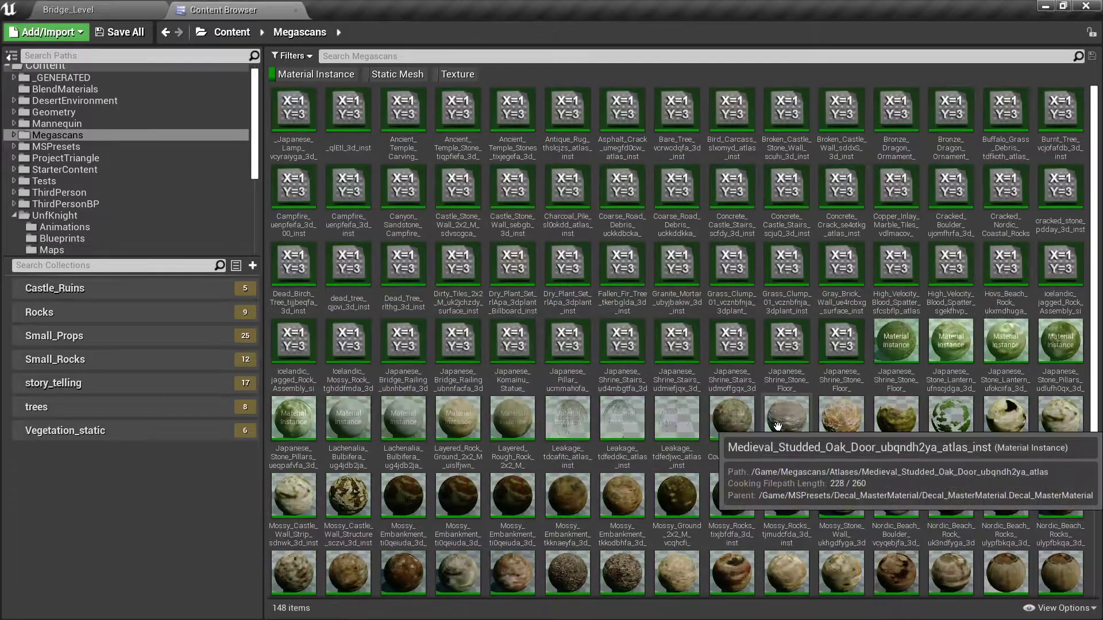
pyautogui.click(430, 56)
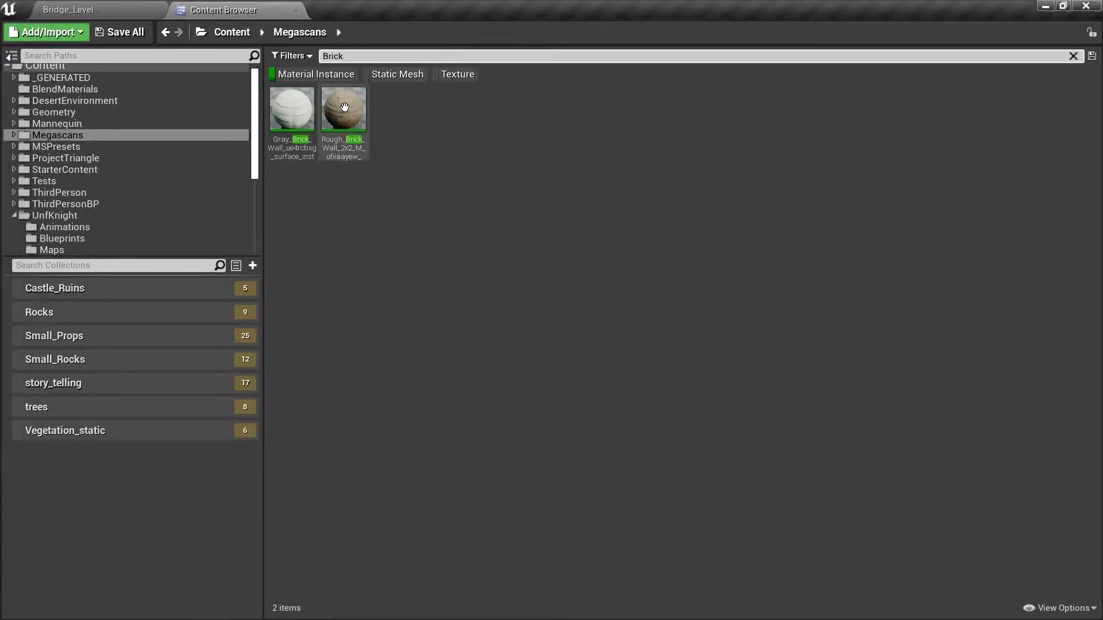
# - Assign the Rough_Brick_Wall_2x2_M material instance to the bridge floor mesh and check its tiling
pyautogui.click(103, 10)
pyautogui.click(505, 450)
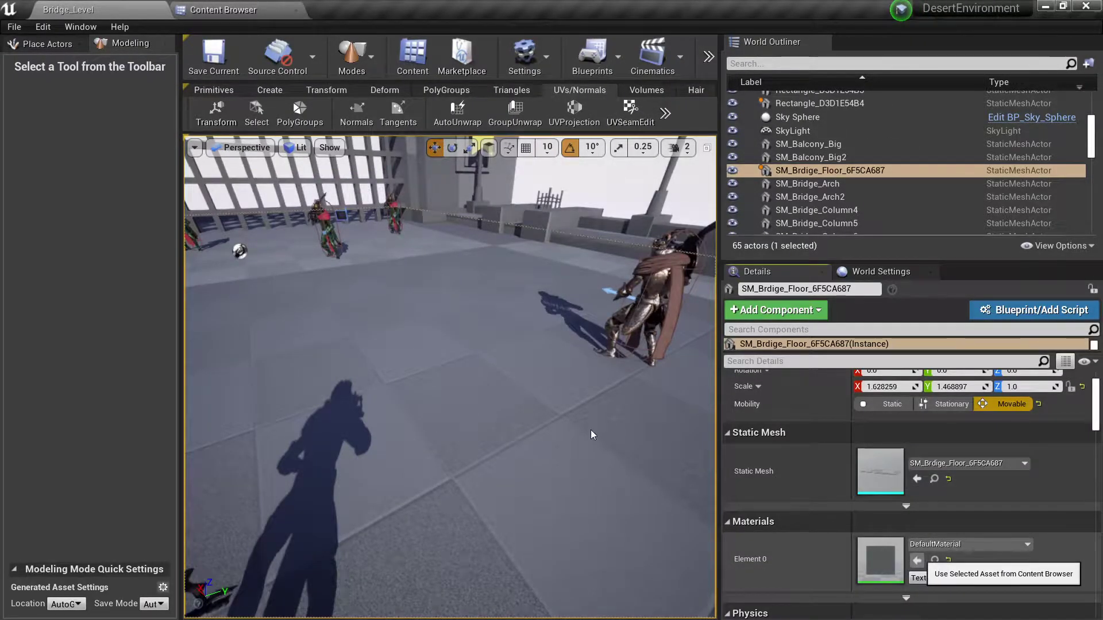
pyautogui.moveTo(592, 435); pyautogui.dragTo(545, 378, button='right')
pyautogui.scroll(-8, 545, 379)
pyautogui.scroll(6, 544, 378)
pyautogui.scroll(-6, 545, 378)
pyautogui.scroll(5, 544, 378)
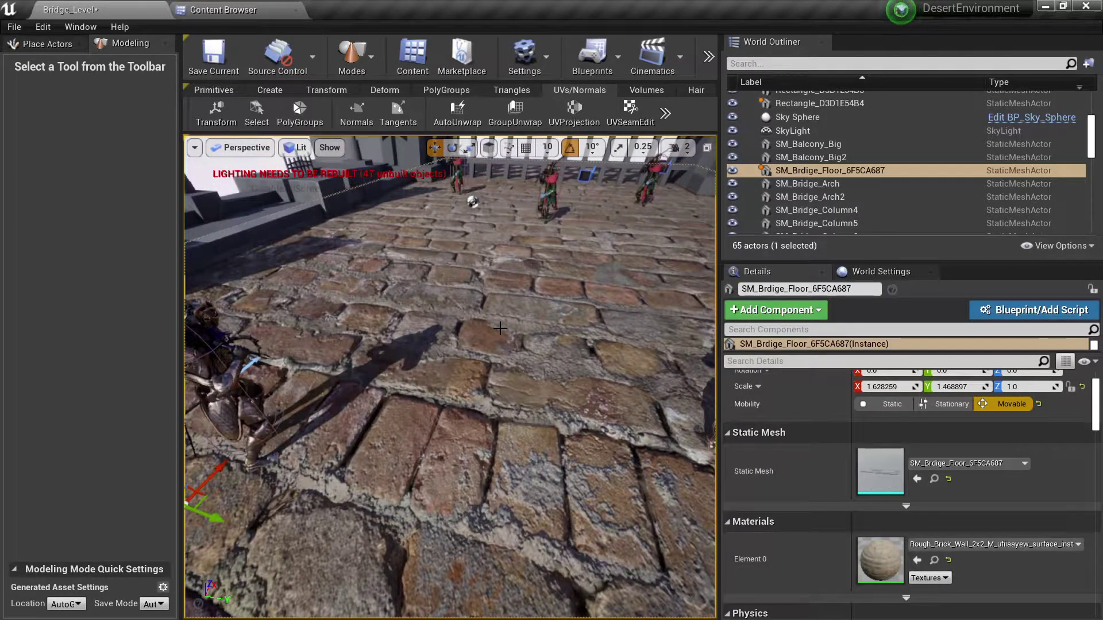
# - Transform the bridge floor mesh's UVs, with its island selected and the material preview set to Keep Original, and accept the edit
pyautogui.moveTo(443, 315); pyautogui.dragTo(419, 344, button='right')
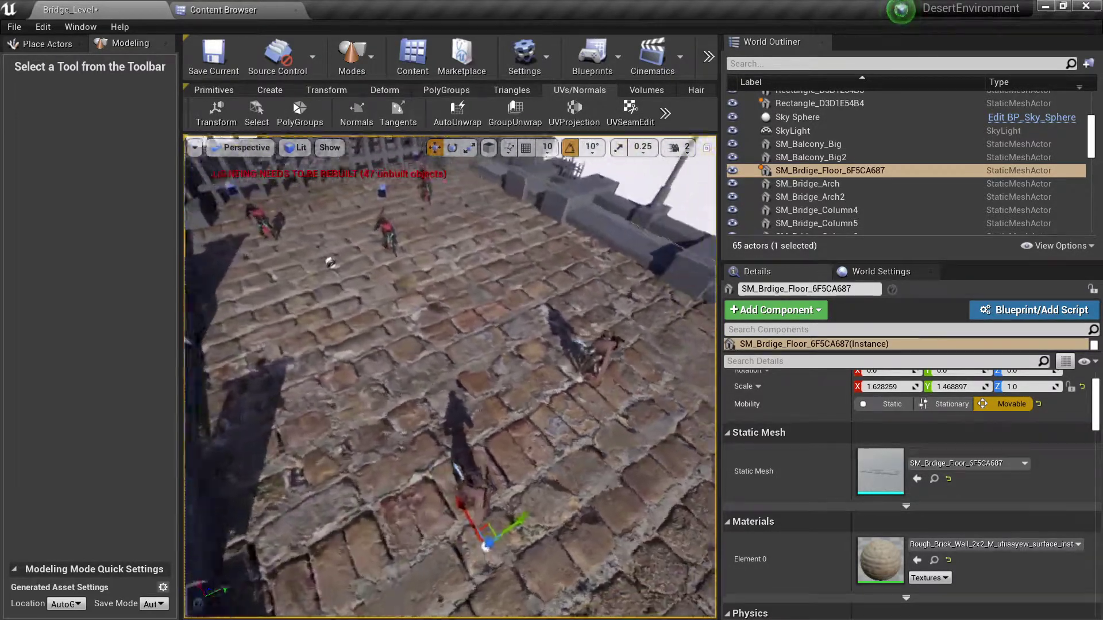
pyautogui.scroll(4, 449, 376)
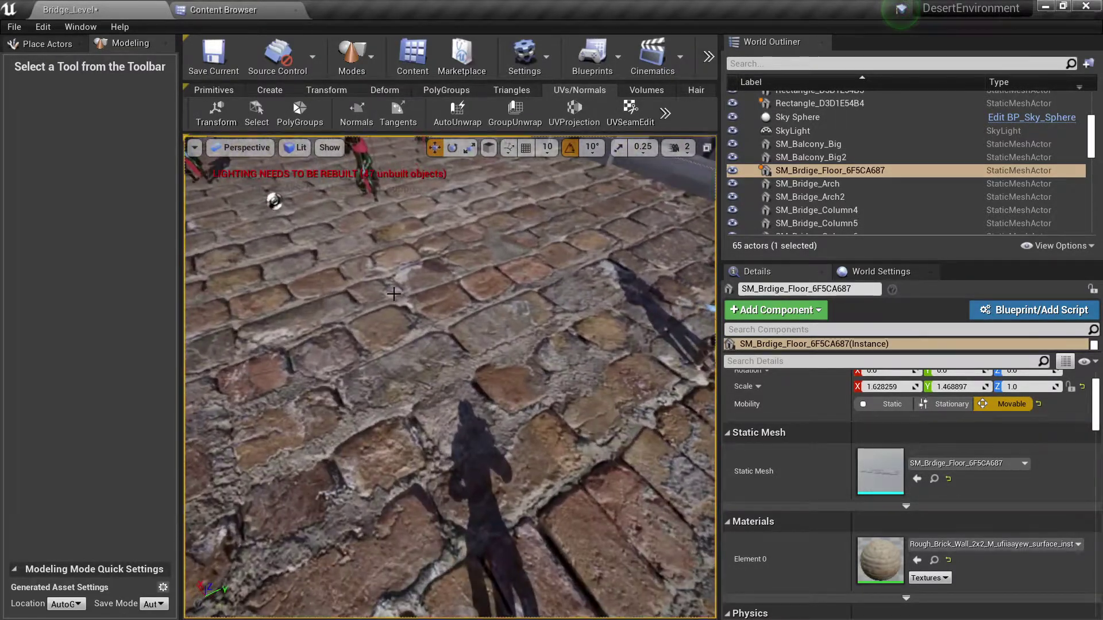
pyautogui.click(665, 113)
pyautogui.click(701, 129)
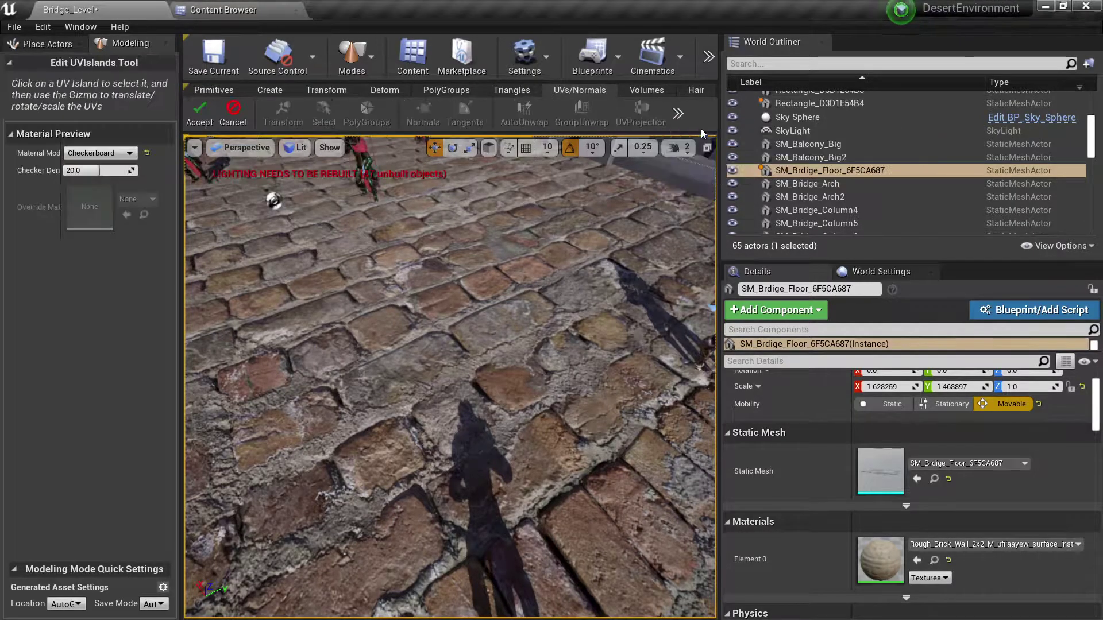
pyautogui.click(426, 331)
pyautogui.moveTo(425, 331); pyautogui.dragTo(456, 380, button='right')
pyautogui.press('s')
pyautogui.click(108, 154)
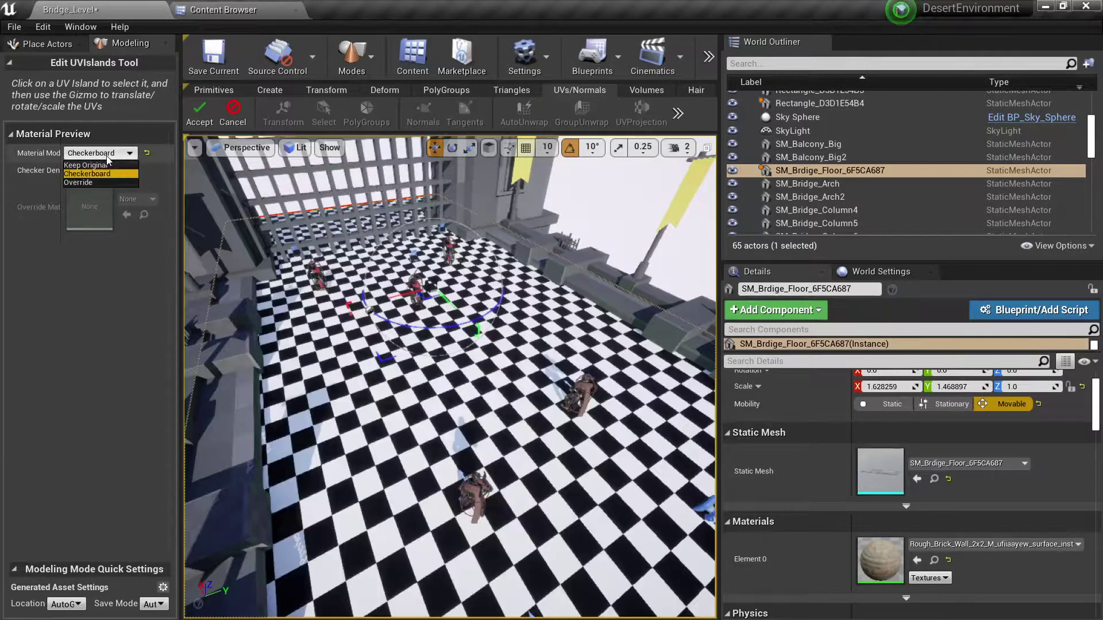
pyautogui.click(87, 166)
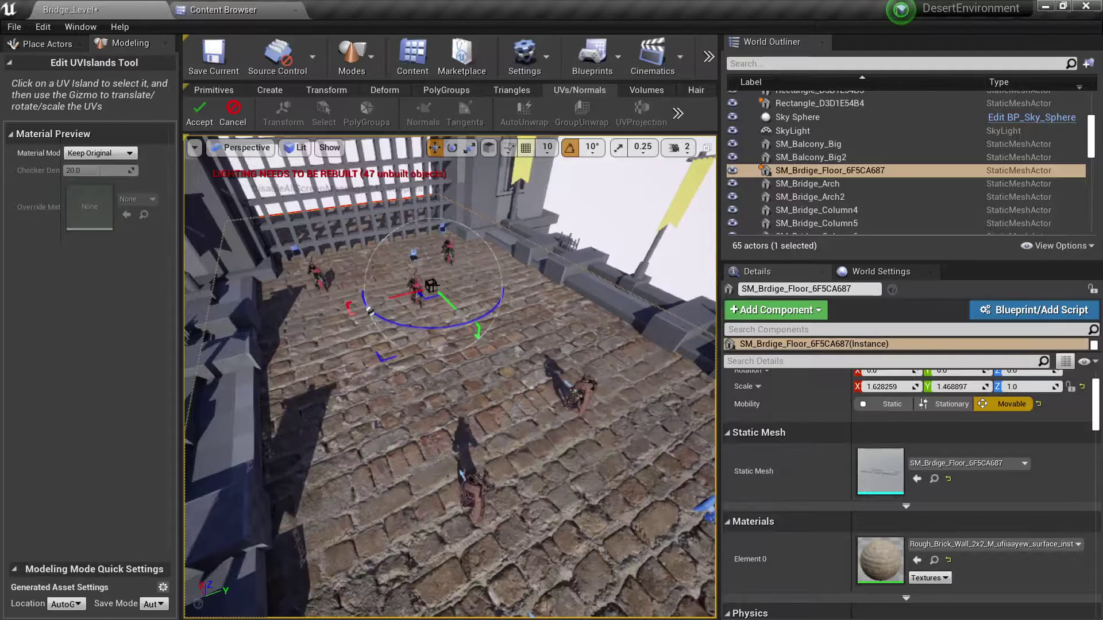
pyautogui.moveTo(450, 367); pyautogui.dragTo(379, 330, button='right')
pyautogui.press('Return')
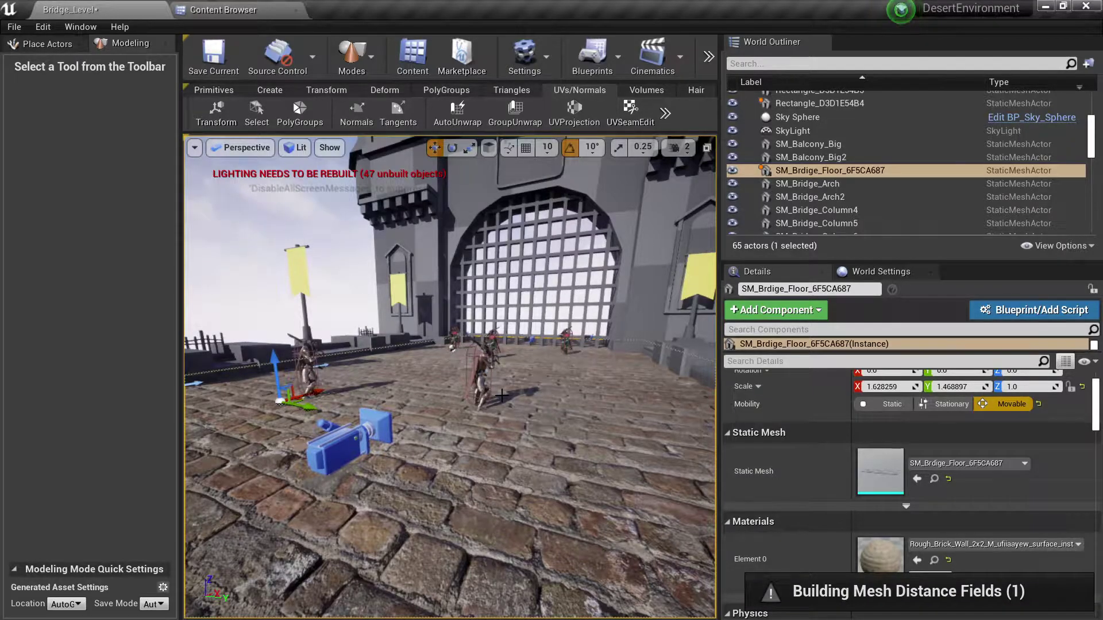
# - Clear the selection and the "Brick" search, and pick MI_Castle_Brick_3blend from the BlendMaterials folder
pyautogui.press('Escape')
pyautogui.moveTo(501, 395); pyautogui.dragTo(588, 261, button='right')
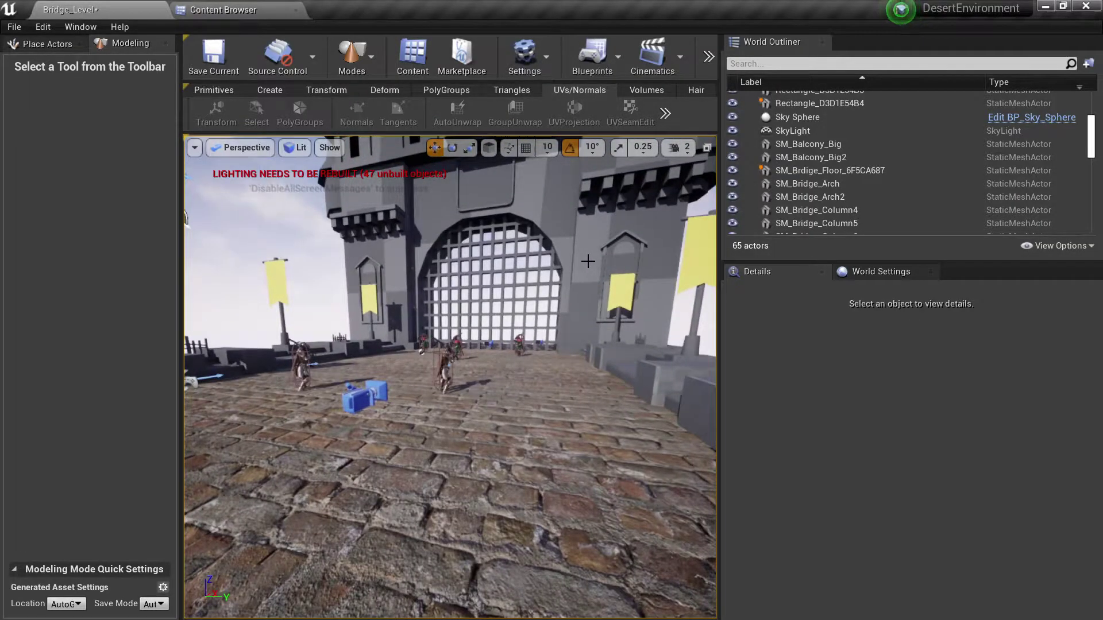
pyautogui.click(296, 6)
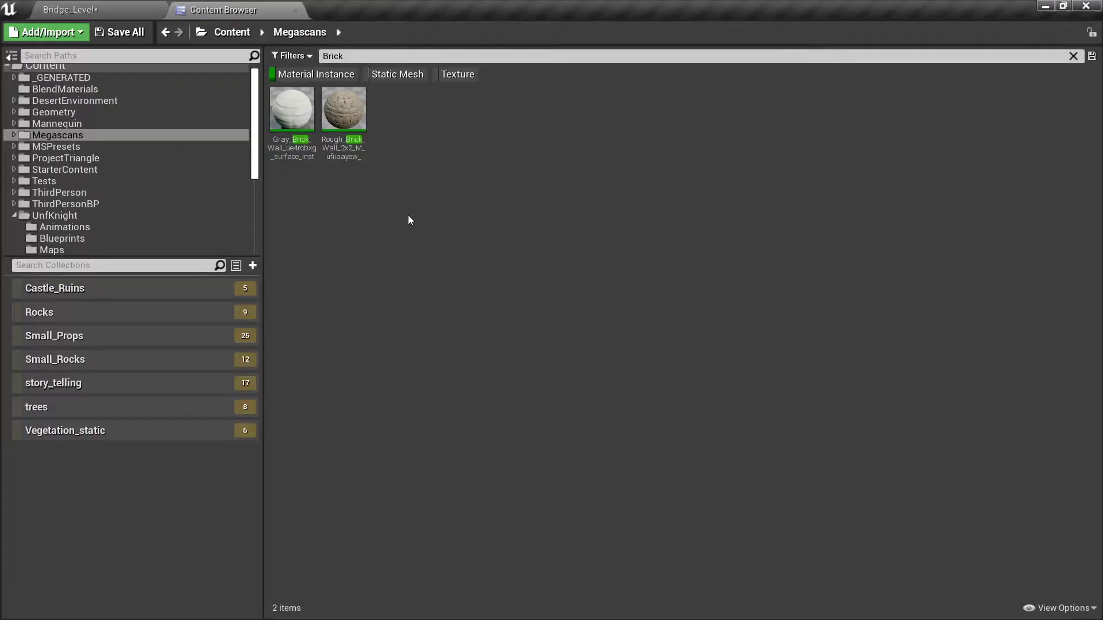
pyautogui.click(329, 56)
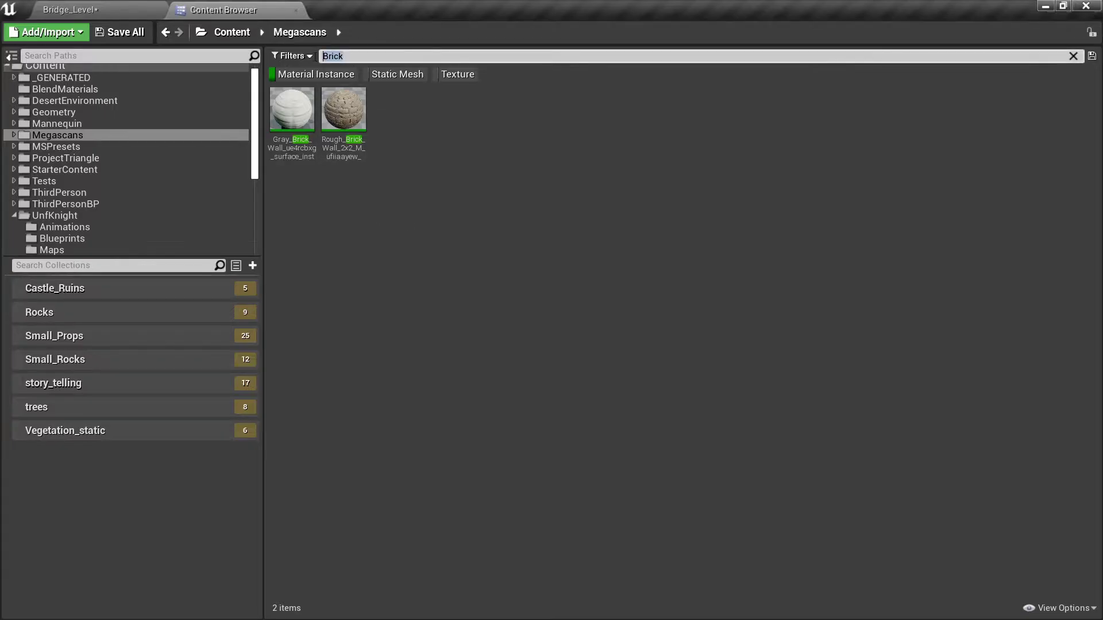
pyautogui.press('BackSpace')
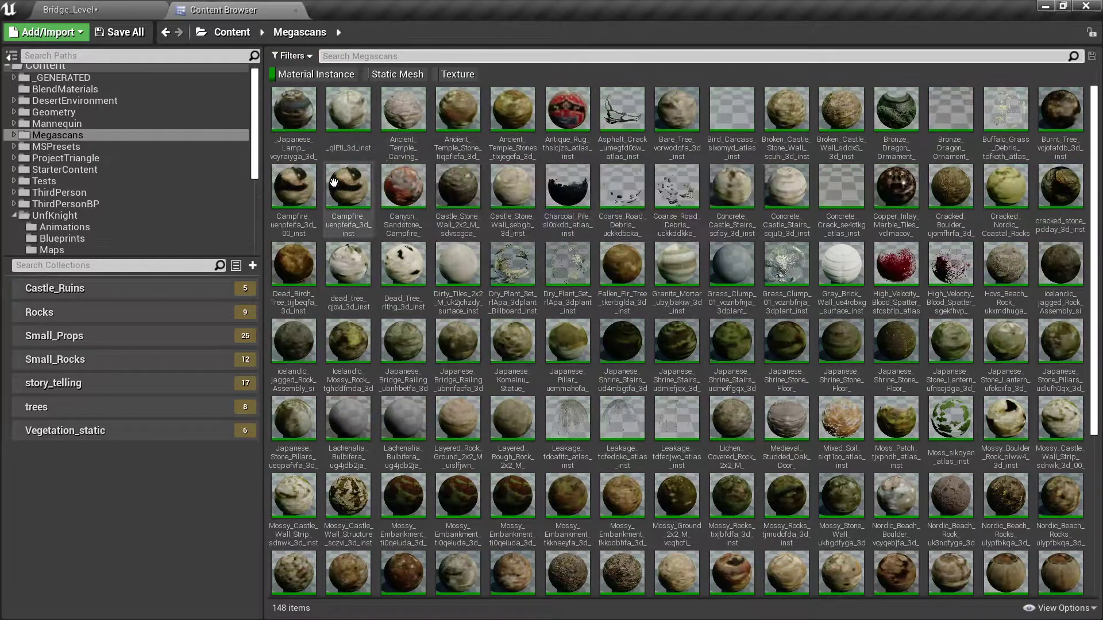
pyautogui.scroll(1, 111, 130)
pyautogui.click(84, 98)
pyautogui.click(385, 141)
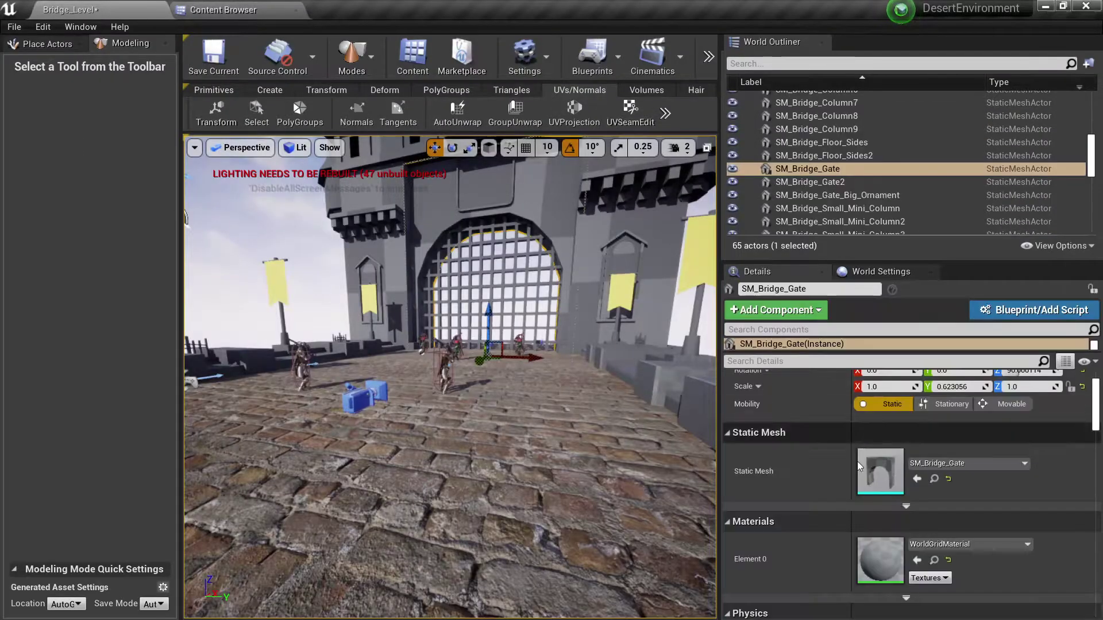
# - Assign MI_Castle_Brick_3blend to SM_Bridge_Gate and check it from farther back
pyautogui.click(917, 560)
pyautogui.moveTo(451, 377)
pyautogui.mouseDown(button='right')
pyautogui.moveTo(450, 393)
pyautogui.moveTo(465, 383)
pyautogui.moveTo(460, 371)
pyautogui.mouseUp(button='right')
pyautogui.press('w')
pyautogui.press('s')
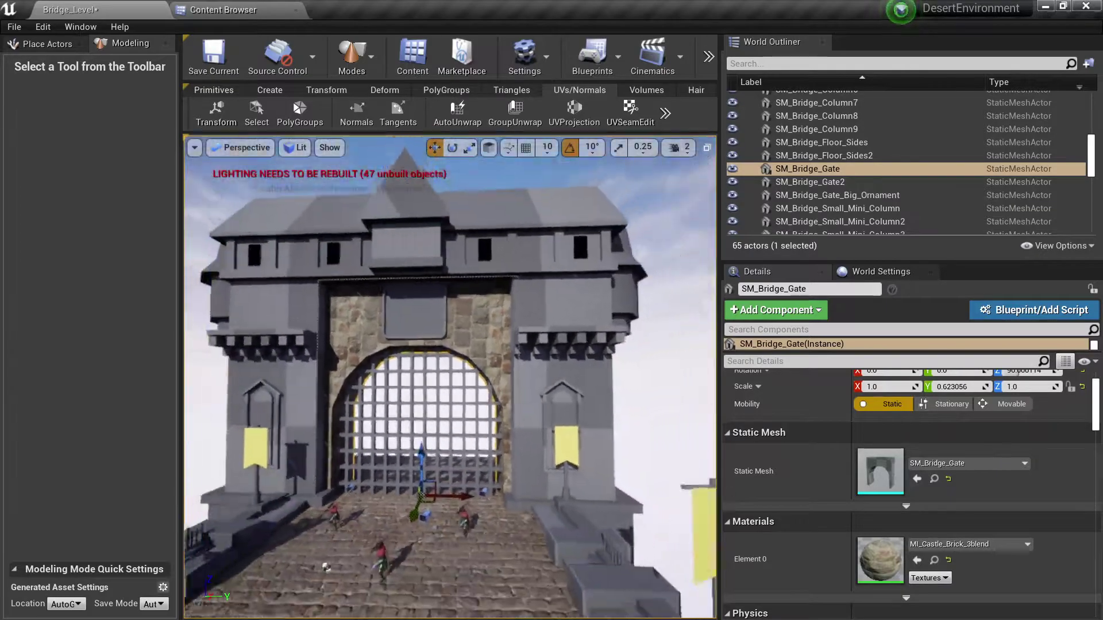
# - Pick MI_Castle_Brick_blend2 in the Content Browser and assign it to SM_Bridge_Gate
pyautogui.click(223, 9)
pyautogui.click(446, 112)
pyautogui.click(9, 9)
pyautogui.click(69, 9)
pyautogui.click(917, 560)
# - Try the "test" material instance from BlendMaterials on SM_Bridge_Gate and inspect the wall up close
pyautogui.click(243, 8)
pyautogui.click(498, 111)
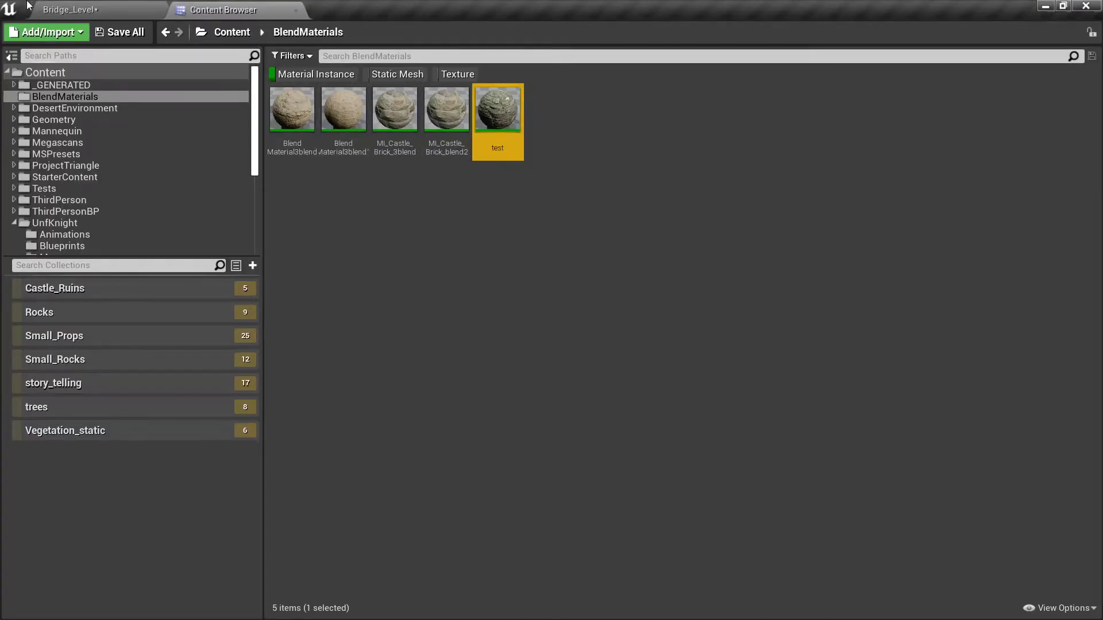
pyautogui.click(69, 10)
pyautogui.click(917, 560)
pyautogui.scroll(5, 450, 377)
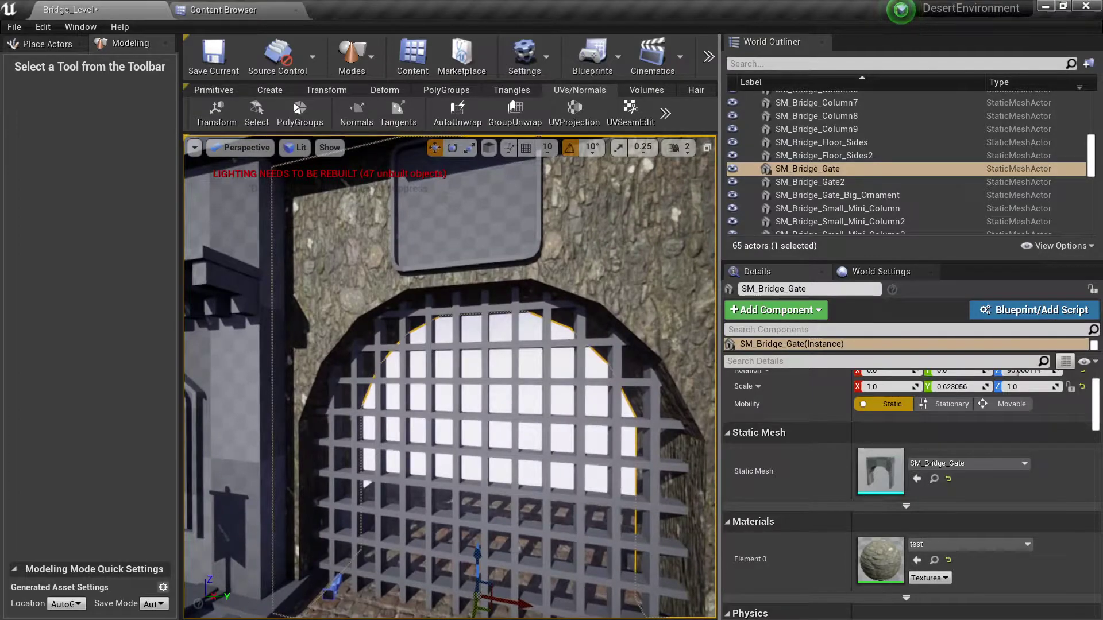
# - Replace the gate's "test" material with MI_Castle_Brick_blend2
pyautogui.click(242, 8)
pyautogui.click(446, 111)
pyautogui.click(69, 9)
pyautogui.click(917, 560)
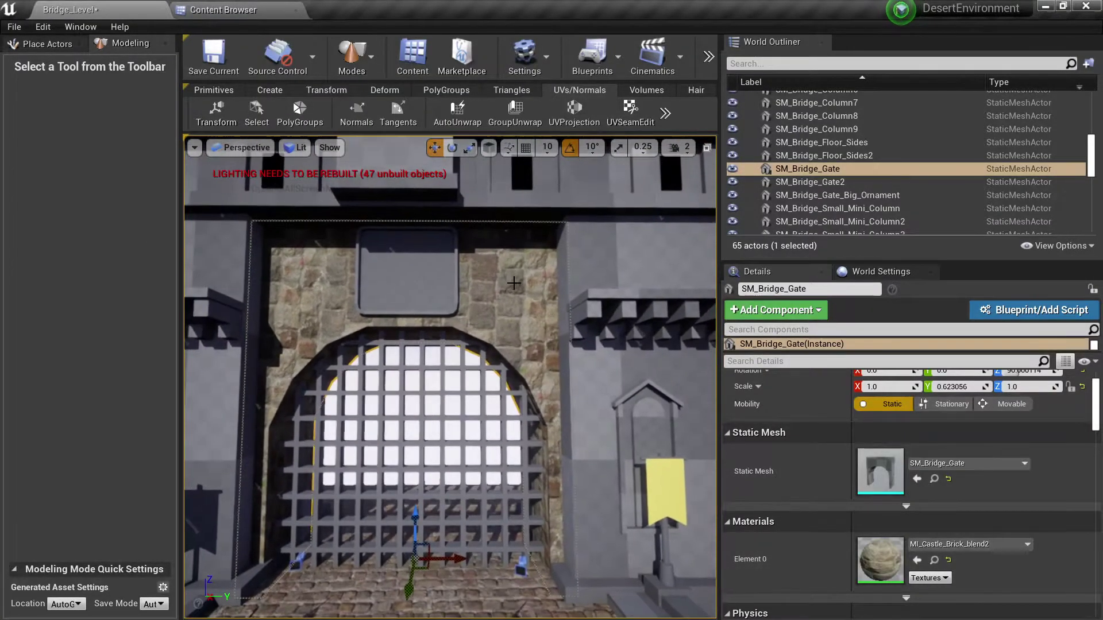
# - Scale the UV island of the gate's front face so the bricks tile smaller, accept the edit and save the level
pyautogui.click(665, 113)
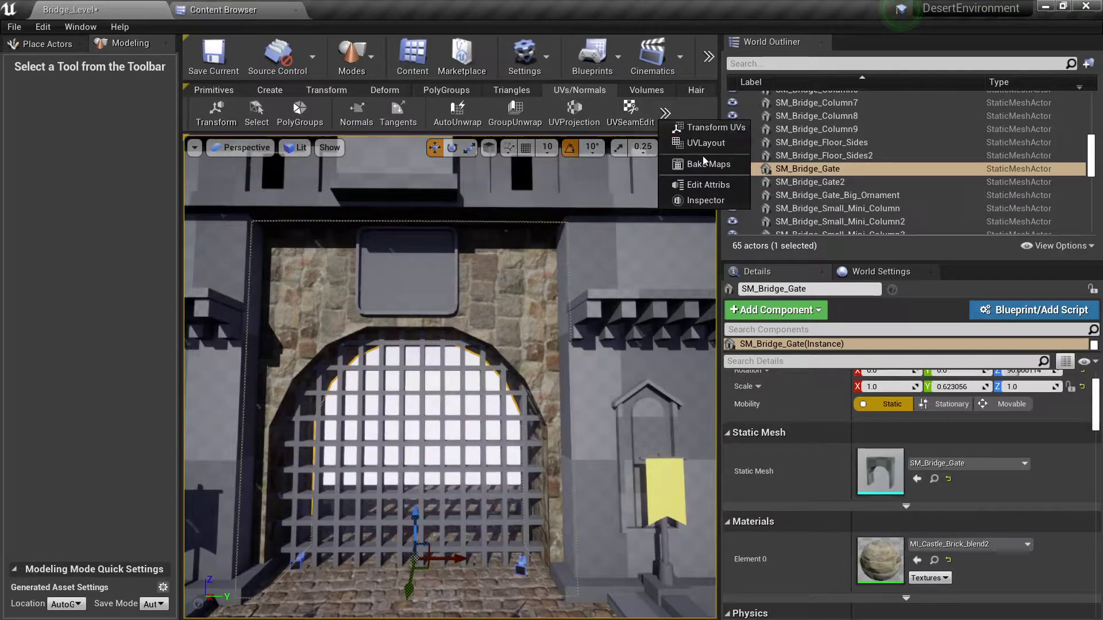
pyautogui.click(715, 129)
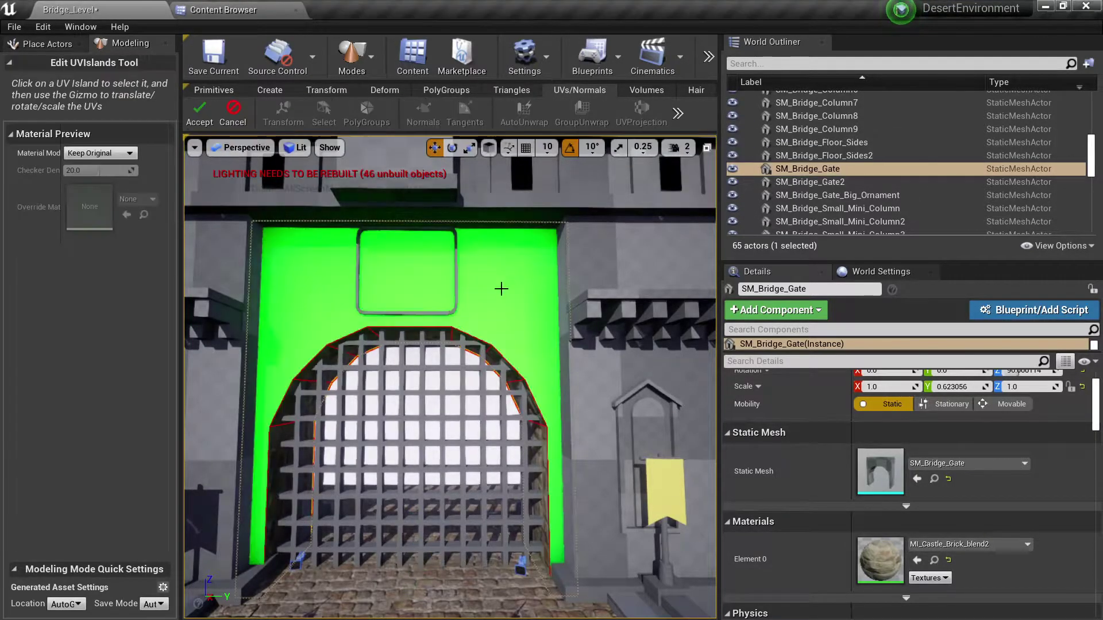
pyautogui.scroll(2, 478, 288)
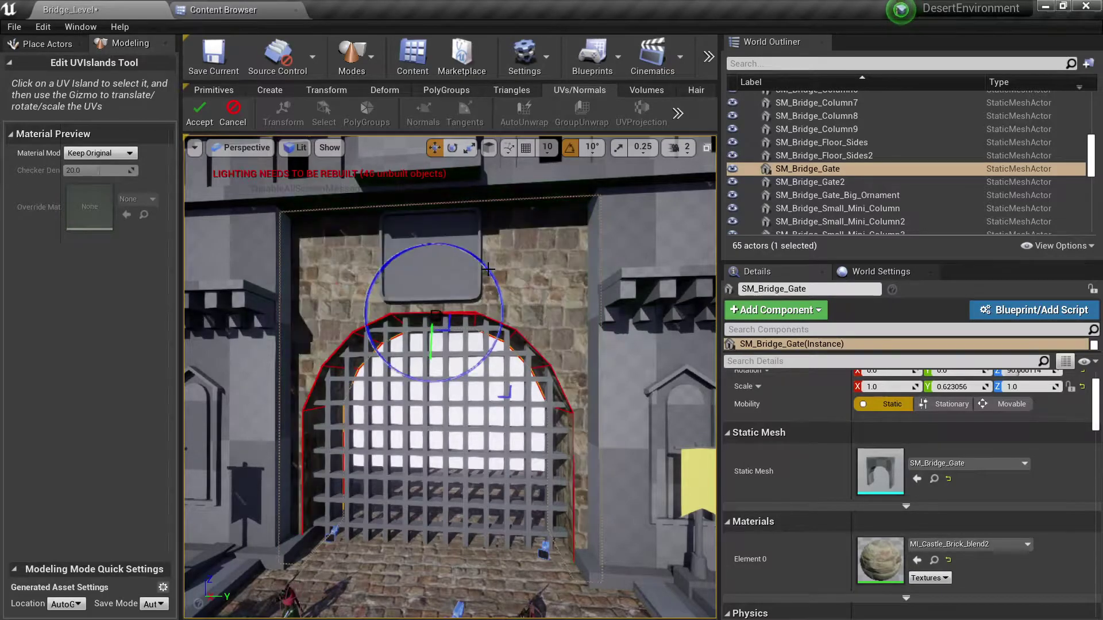
pyautogui.scroll(8, 486, 268)
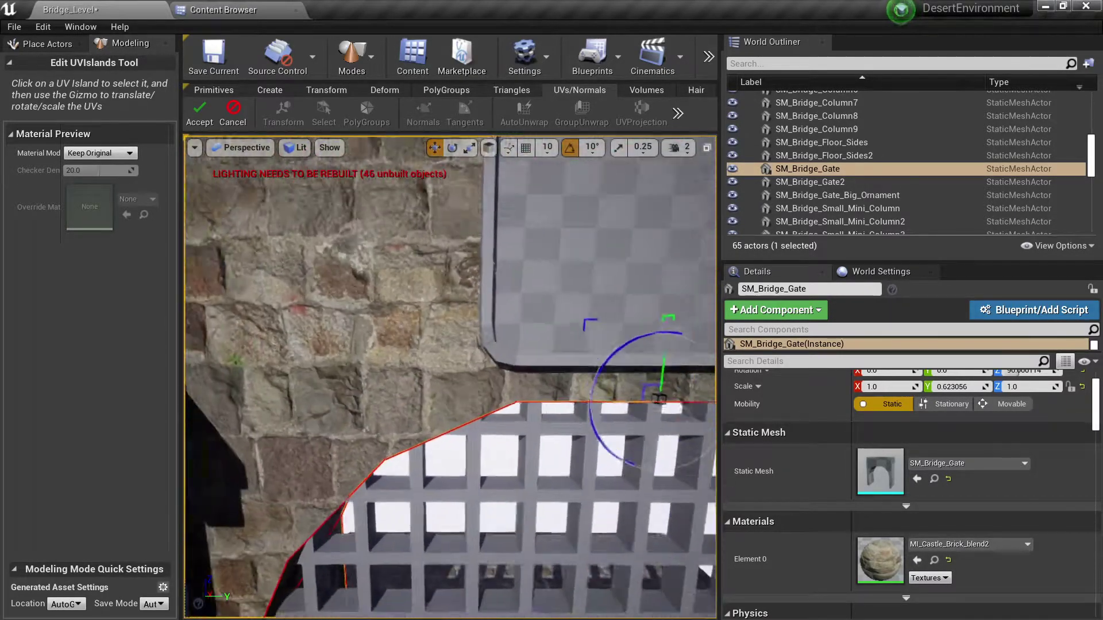
pyautogui.moveTo(485, 267); pyautogui.dragTo(358, 260, button='right')
pyautogui.press('Return')
pyautogui.moveTo(505, 402); pyautogui.dragTo(560, 409, button='right')
pyautogui.hotkey('ctrl', 's')
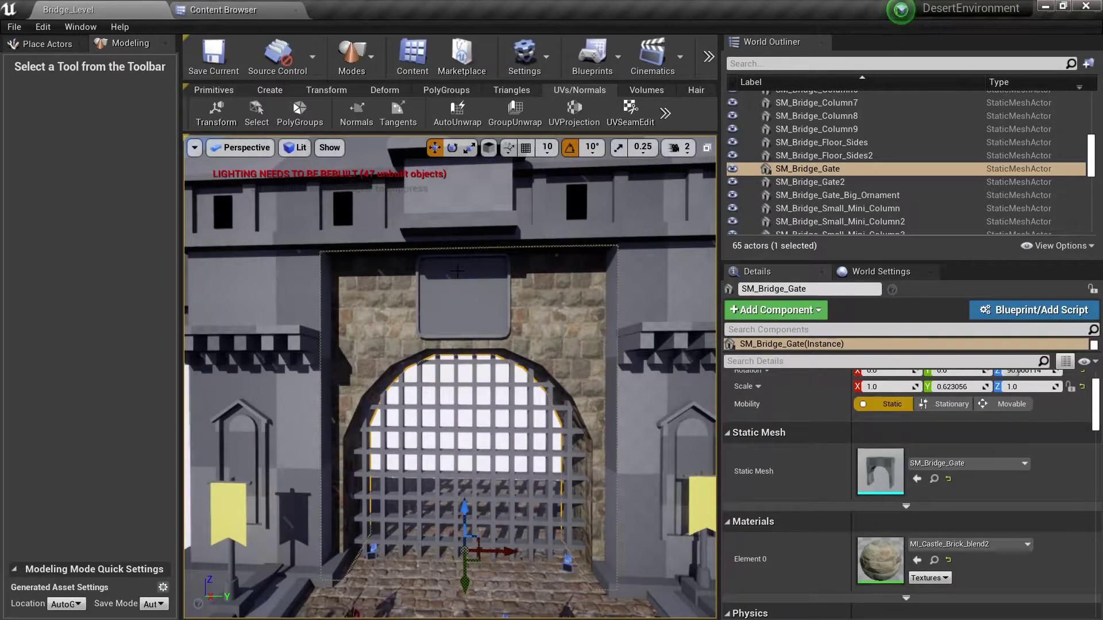
# - Switch from Modeling to Mesh Paint mode with the gate selected and its brick wall in close view
pyautogui.hotkey('shift', '1')
pyautogui.moveTo(457, 271); pyautogui.dragTo(545, 377, button='right')
pyautogui.moveTo(465, 313); pyautogui.dragTo(464, 313, button='right')
pyautogui.click(465, 313)
pyautogui.click(351, 58)
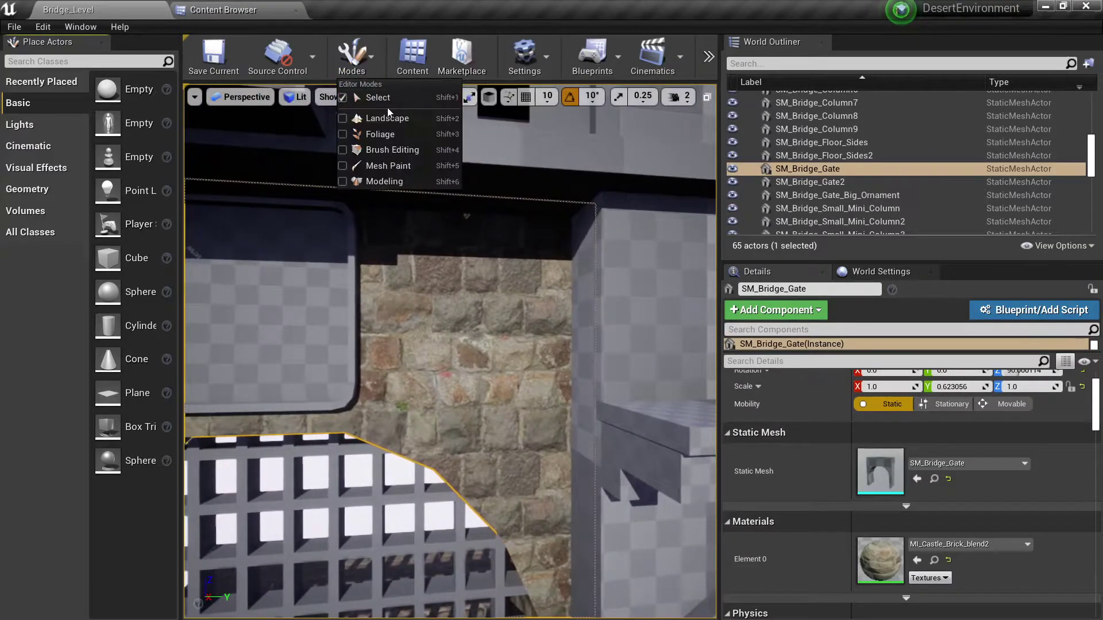
pyautogui.click(388, 166)
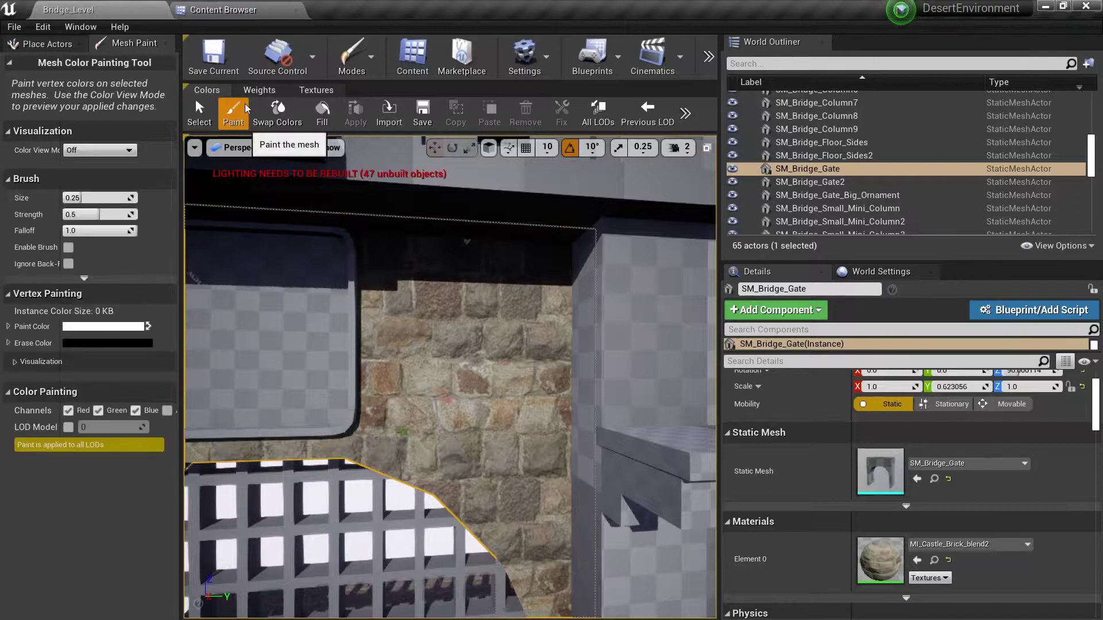
# - Try painting a white vertex-color stroke down the gate's brick wall beside the arch, and undo it
pyautogui.moveTo(459, 350)
pyautogui.mouseDown()
pyautogui.moveTo(438, 419)
pyautogui.moveTo(467, 511)
pyautogui.moveTo(541, 534)
pyautogui.mouseUp()
pyautogui.hotkey('ctrl', 'z')
pyautogui.hotkey('ctrl', 'z')
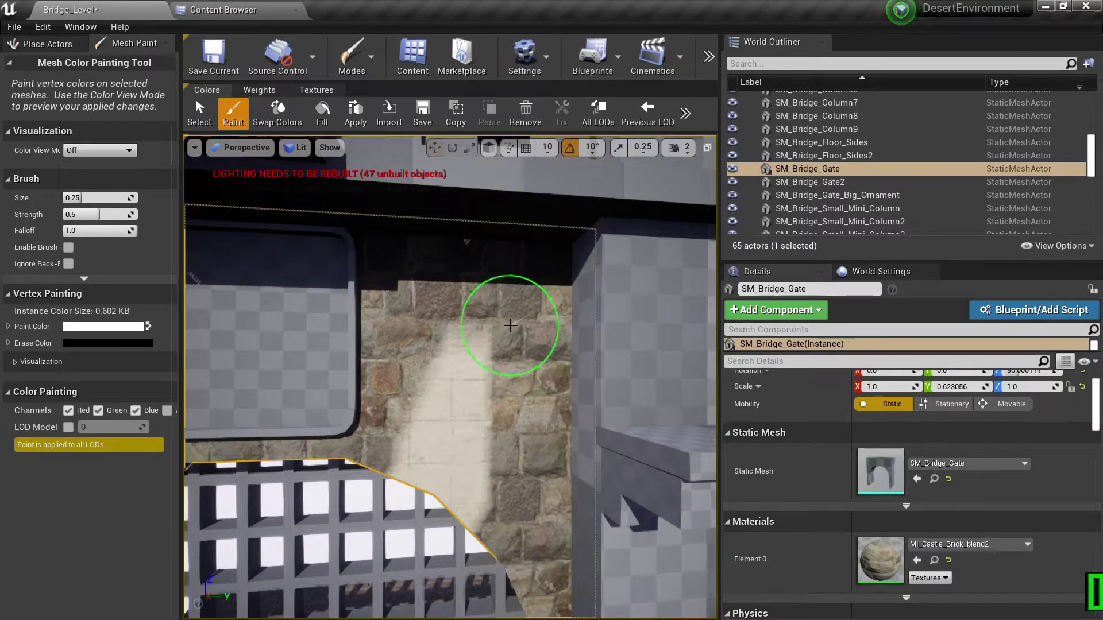
# - Swap the vertex paint and erase colors, inspect the gate wall and save the level
pyautogui.press('x')
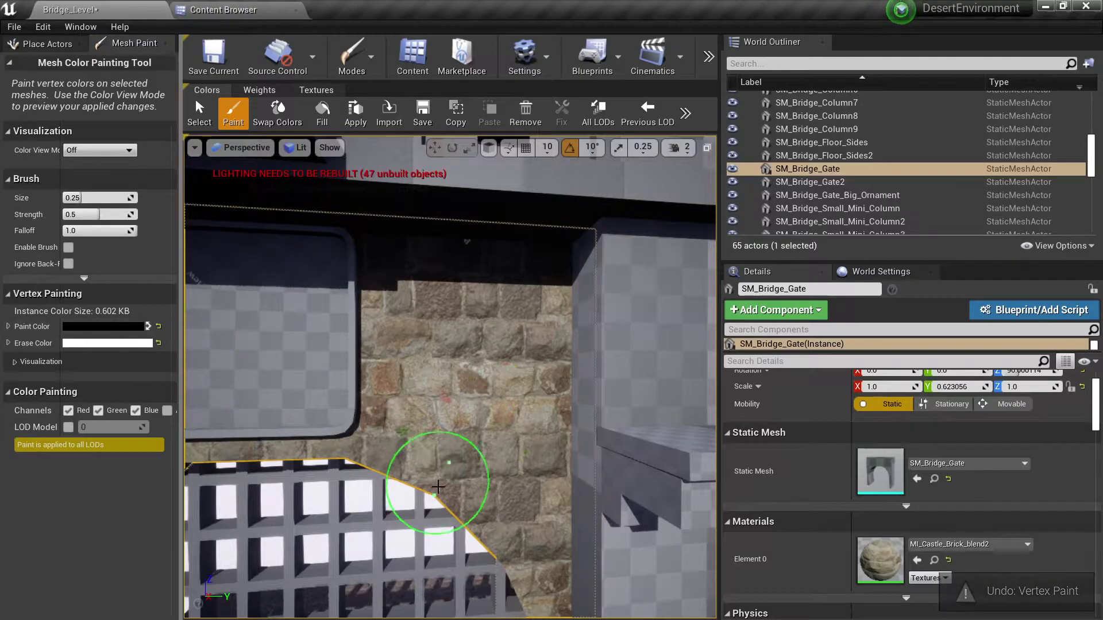
pyautogui.press('s')
pyautogui.moveTo(485, 517)
pyautogui.mouseDown(button='right')
pyautogui.moveTo(487, 409)
pyautogui.moveTo(545, 301)
pyautogui.mouseUp(button='right')
pyautogui.scroll(5, 544, 301)
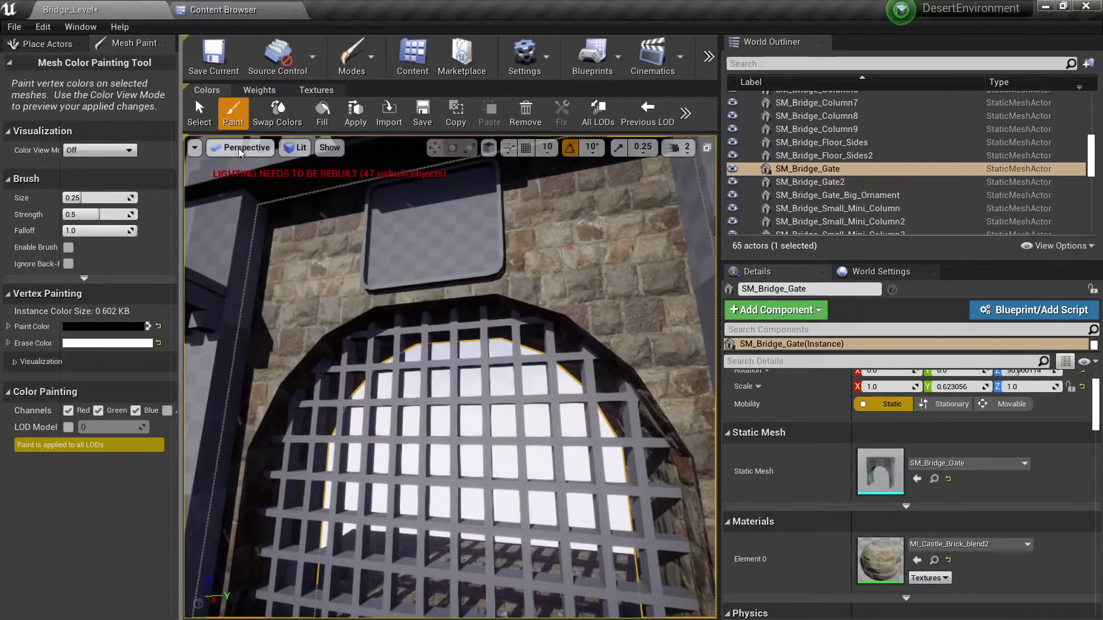
pyautogui.hotkey('ctrl', 's')
# - Assign MI_Castle_Brick_3blend to SM_Bridge_Gate and choose Off as the Mesh Paint color view mode
pyautogui.click(222, 9)
pyautogui.click(394, 121)
pyautogui.click(68, 9)
pyautogui.click(918, 562)
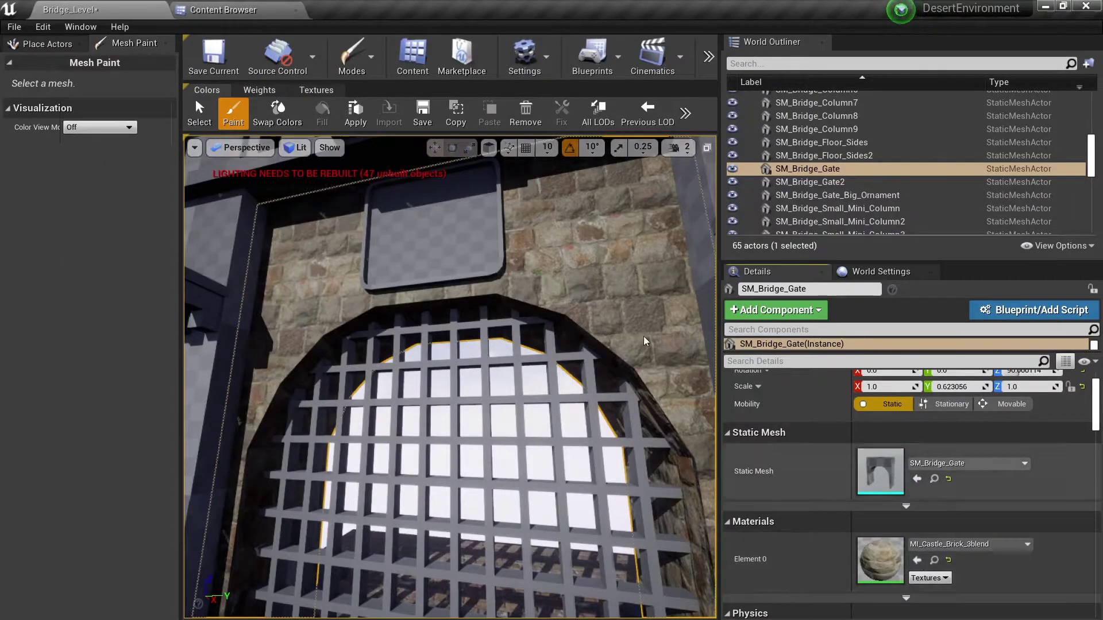
pyautogui.click(127, 127)
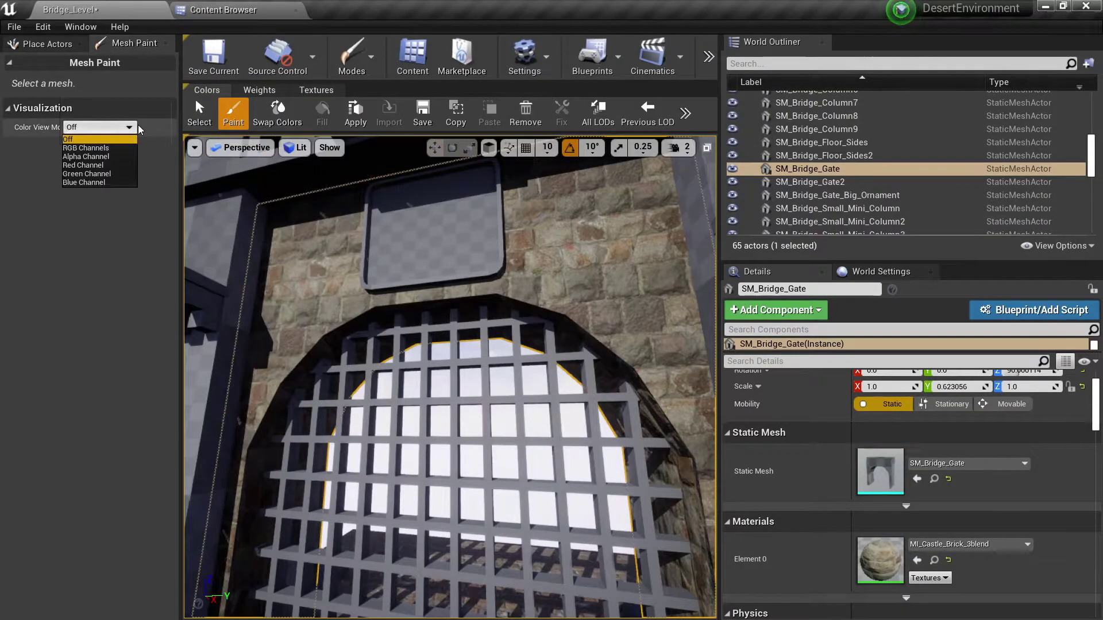
pyautogui.click(117, 139)
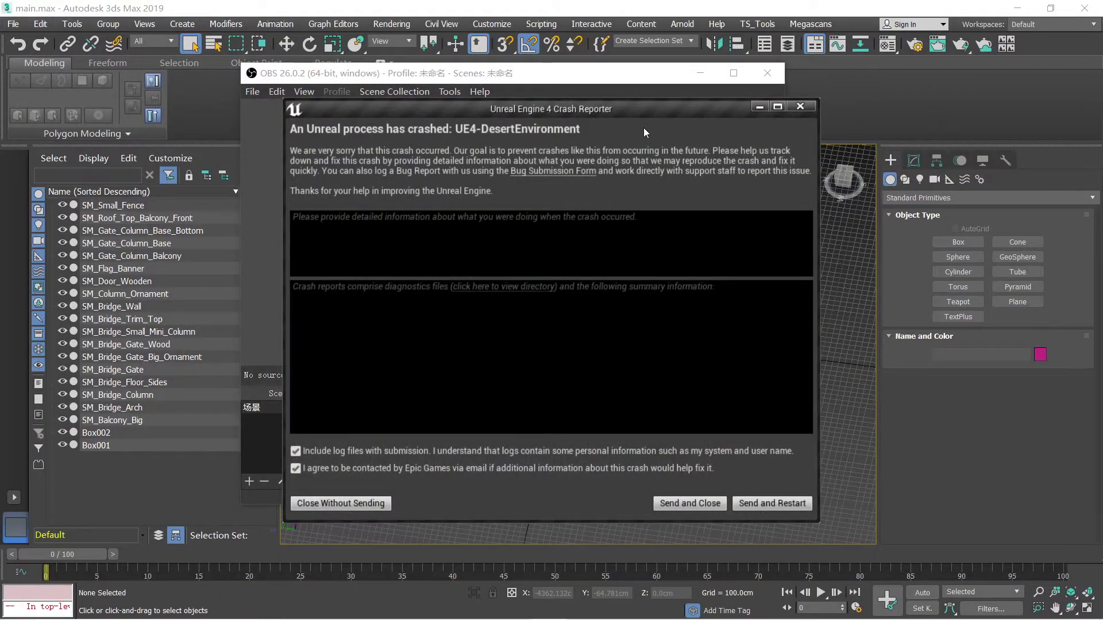
# - Minimize the OBS window and close the Unreal Engine crash reporter
pyautogui.moveTo(653, 112); pyautogui.dragTo(679, 95)
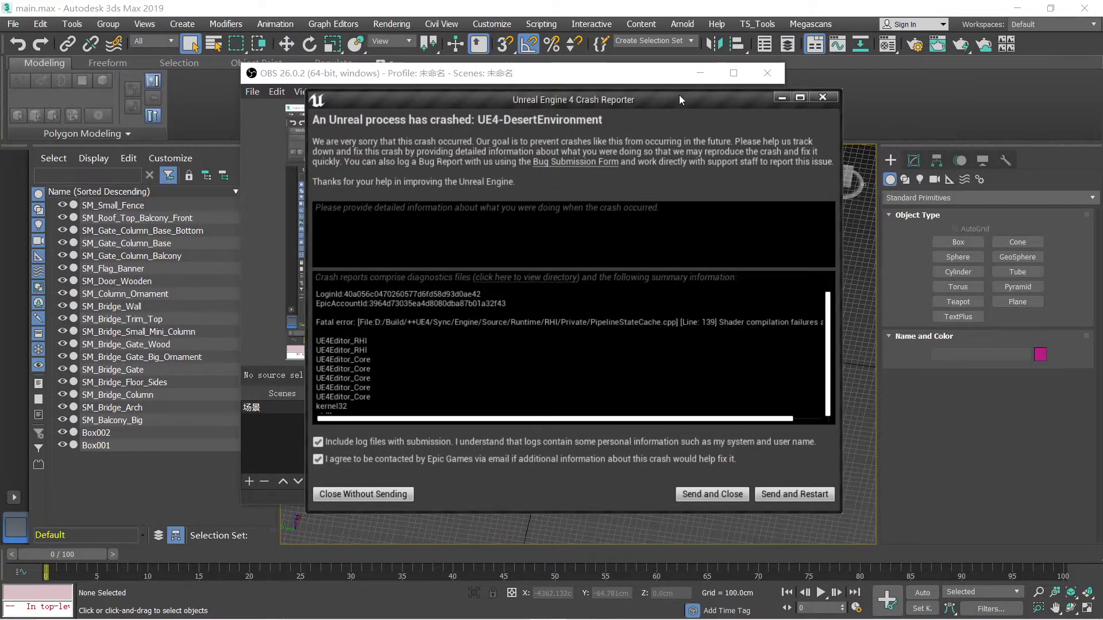
pyautogui.click(698, 73)
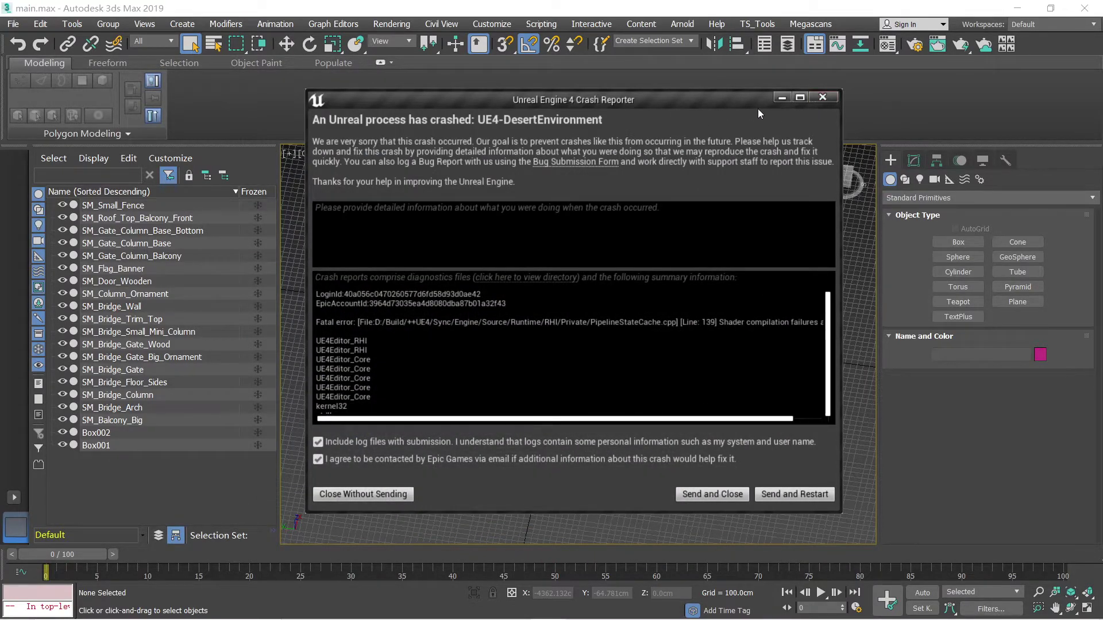
pyautogui.click(822, 97)
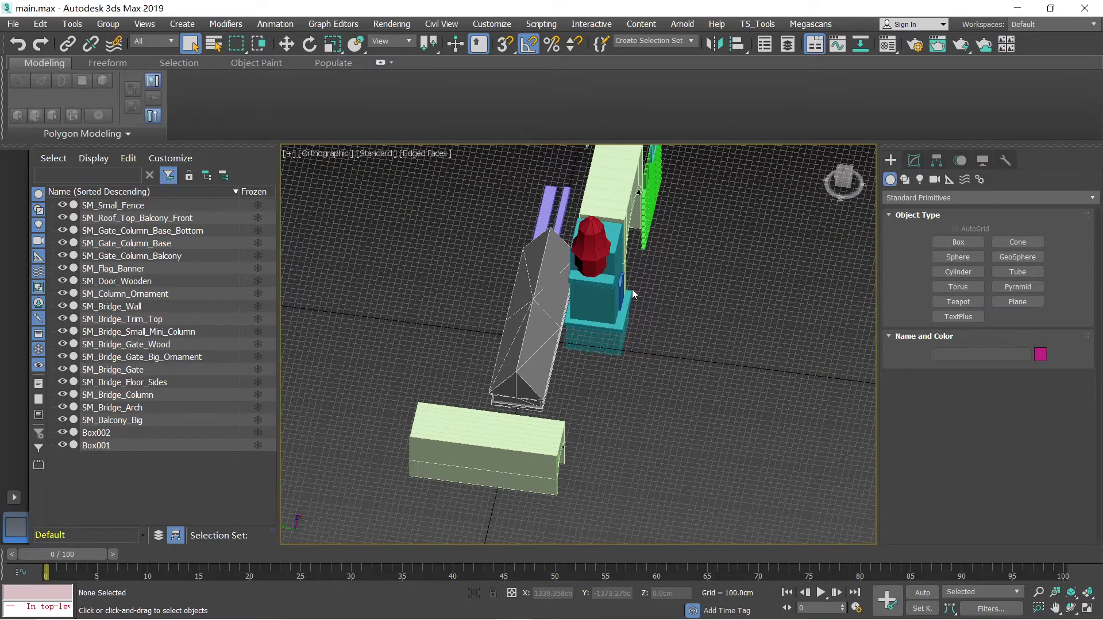